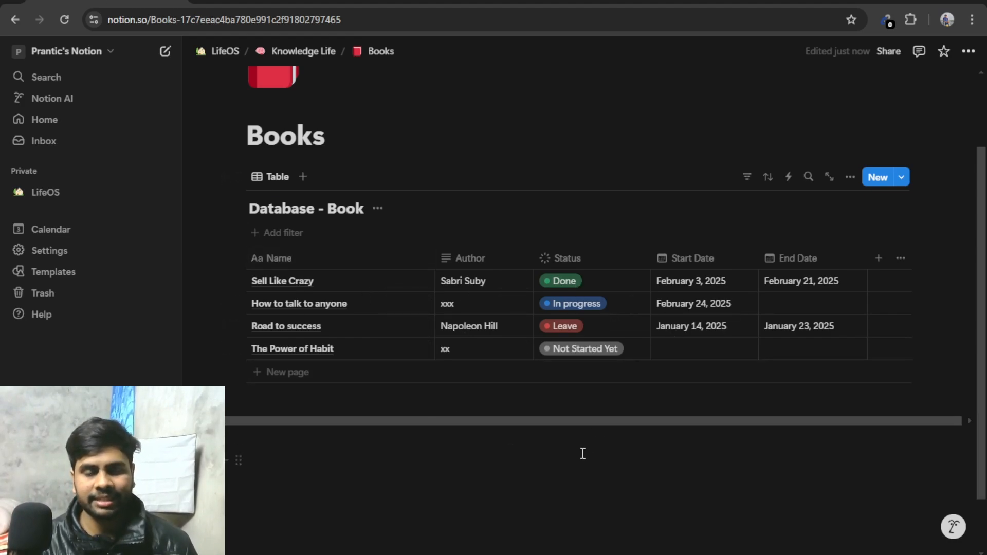
Step: Open the LifeOS page and delete the Sell Like Crazy link under Reading Now
scroll(581, 451, "up", 2)
scroll(522, 364, "down", 3)
scroll(502, 302, "up", 2)
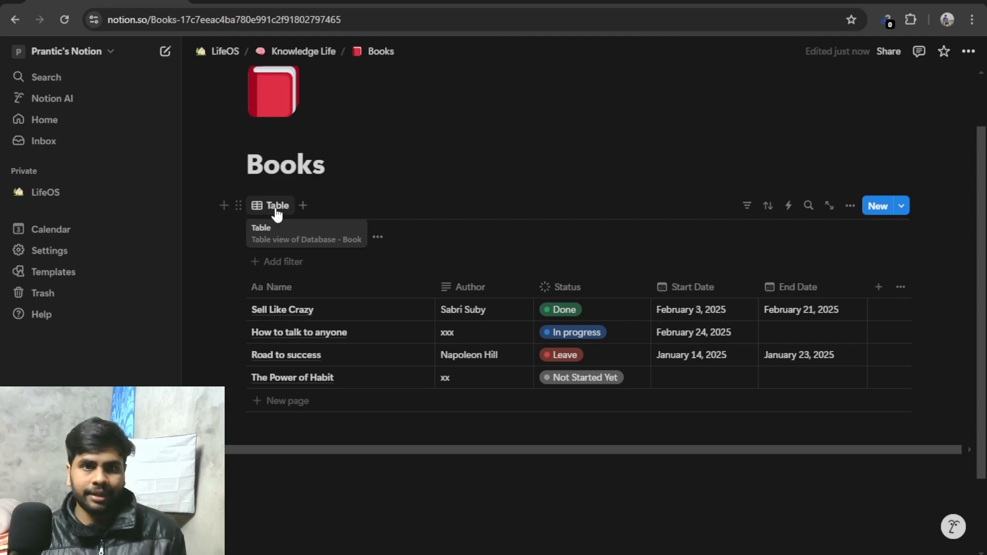
left_click(224, 52)
scroll(440, 324, "down", 3)
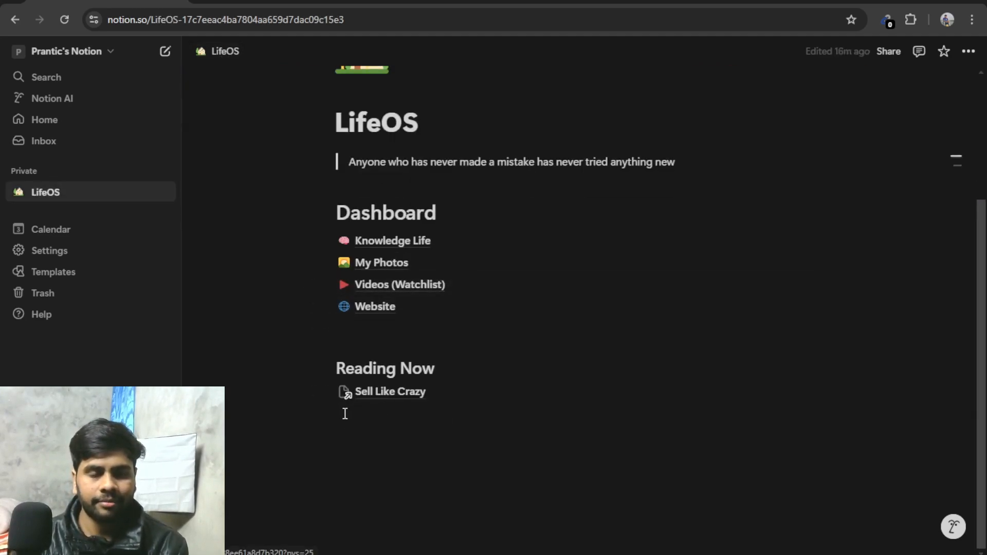
key("BackSpace")
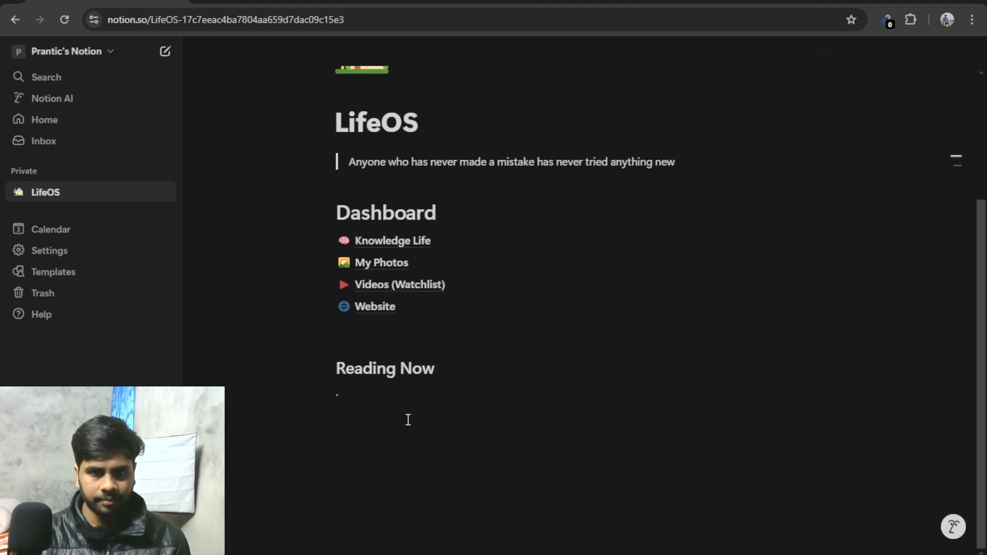
Step: Insert a linked view of the Database - Book under Reading Now, using its existing Table view
type("/linked")
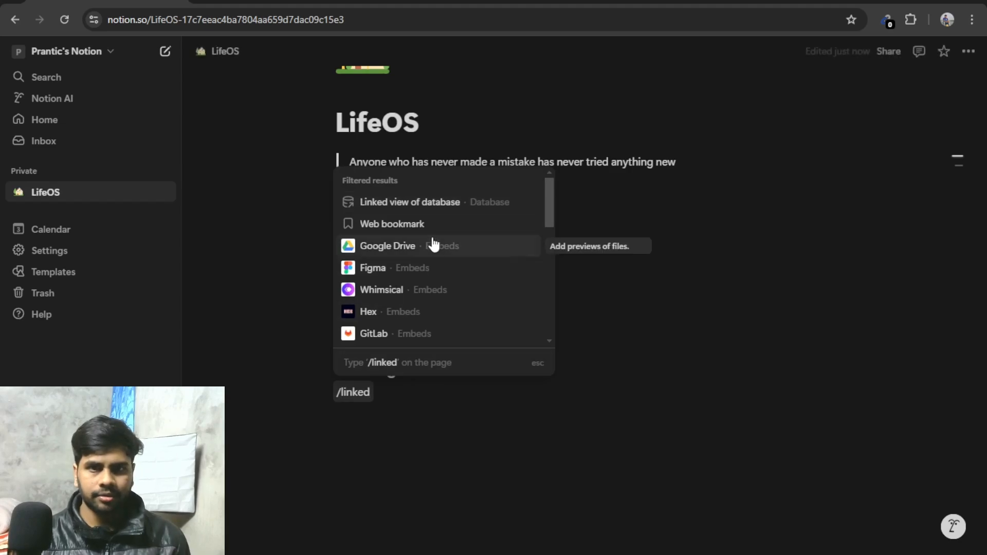
left_click(436, 199)
left_click(851, 362)
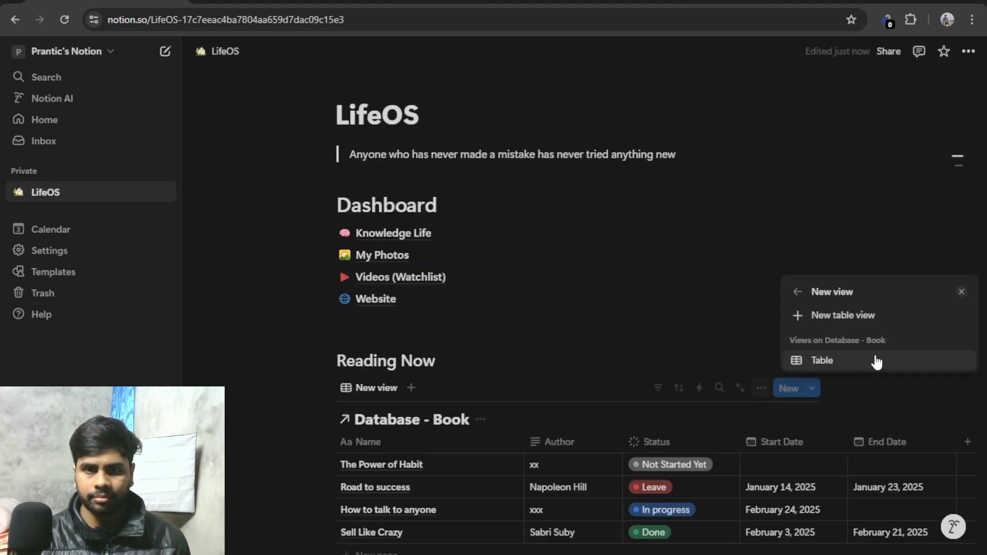
left_click(499, 318)
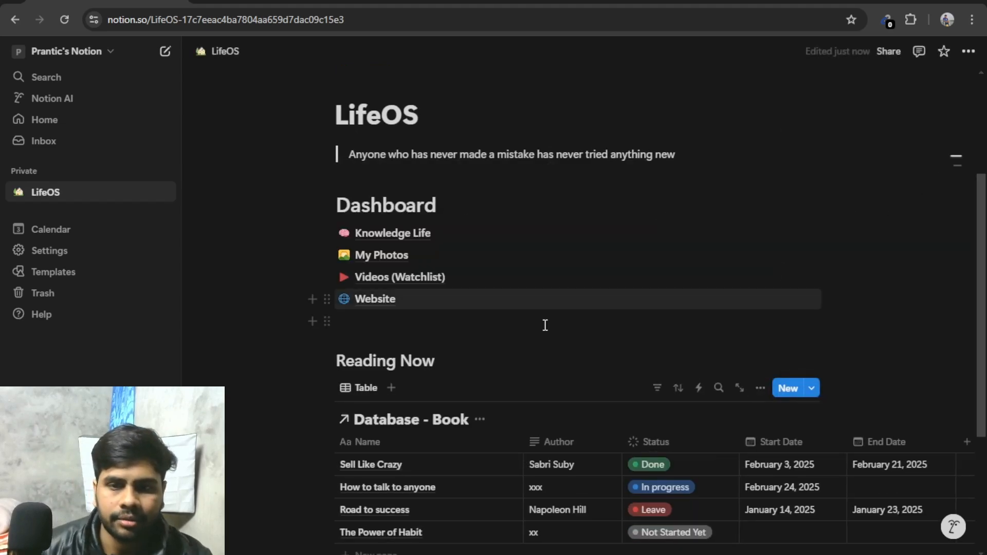
Step: Look over the linked book table under Reading Now and the Dashboard links on the LifeOS page
scroll(545, 324, "down", 3)
scroll(540, 349, "up", 1)
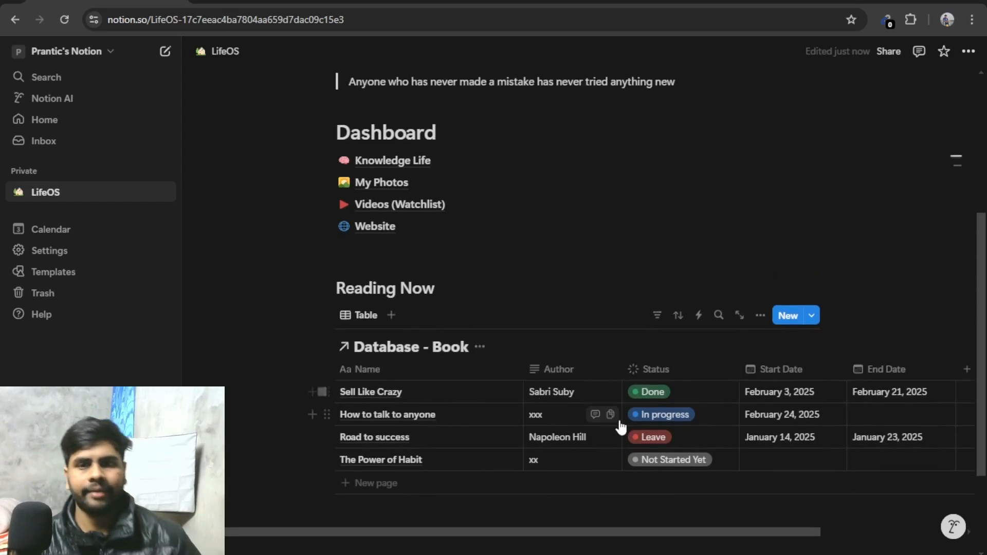
scroll(622, 430, "down", 1)
scroll(813, 460, "right", 2)
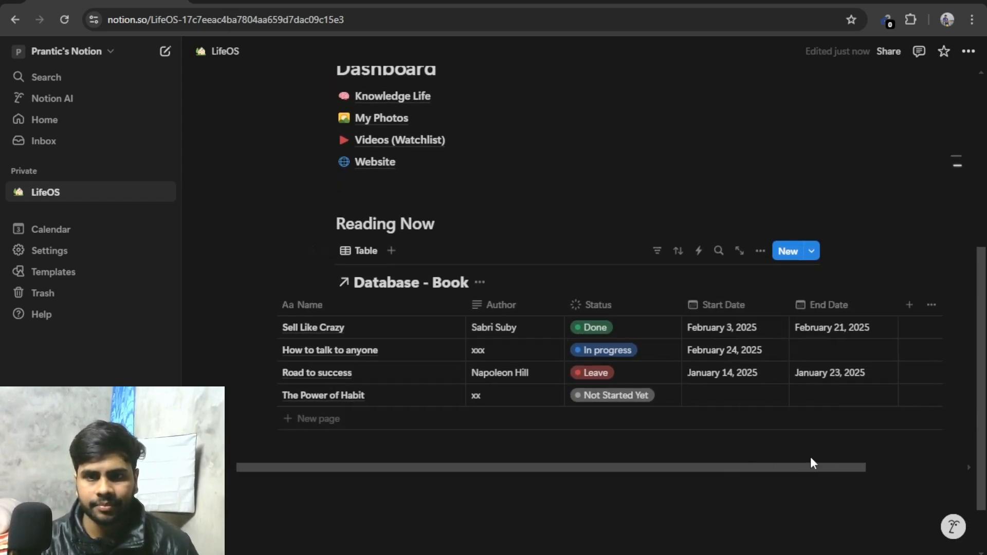
scroll(661, 478, "left", 2)
scroll(590, 294, "up", 3)
scroll(484, 386, "down", 1)
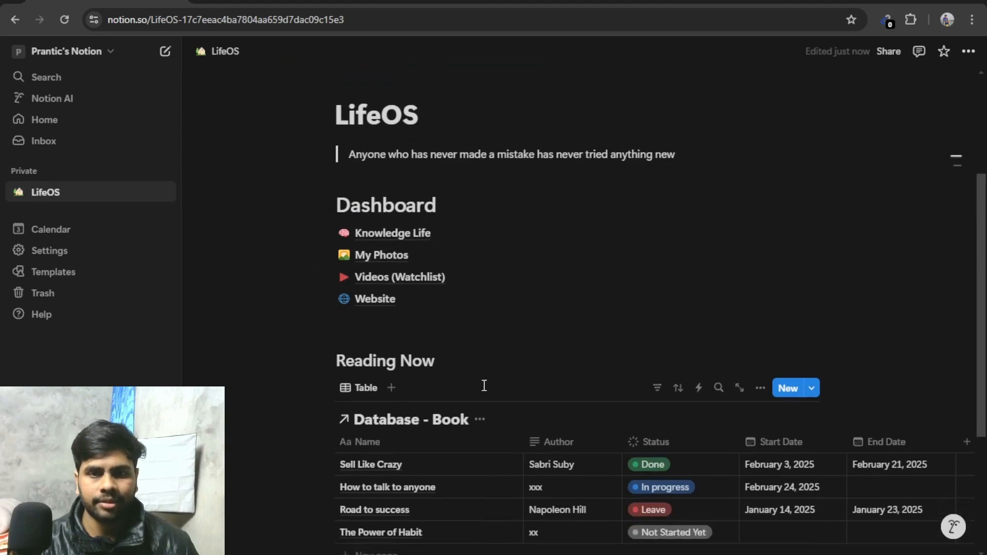
scroll(405, 336, "up", 2)
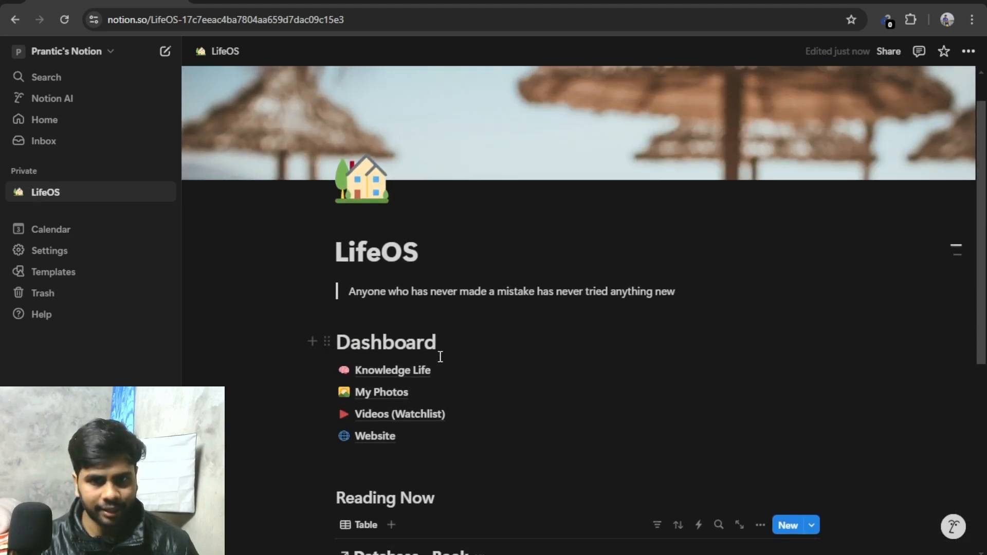
mouse_move(393, 374)
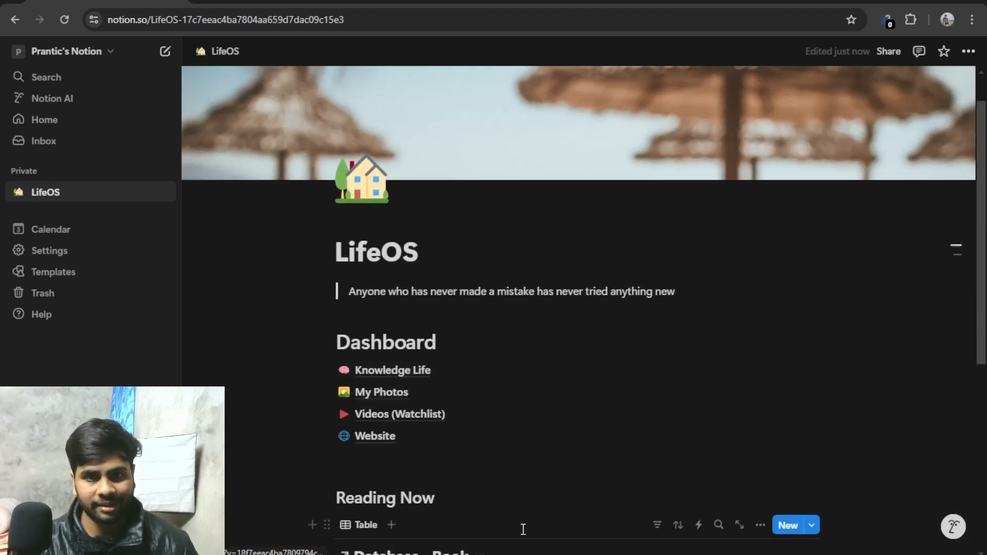
scroll(469, 467, "down", 1)
scroll(414, 429, "up", 1)
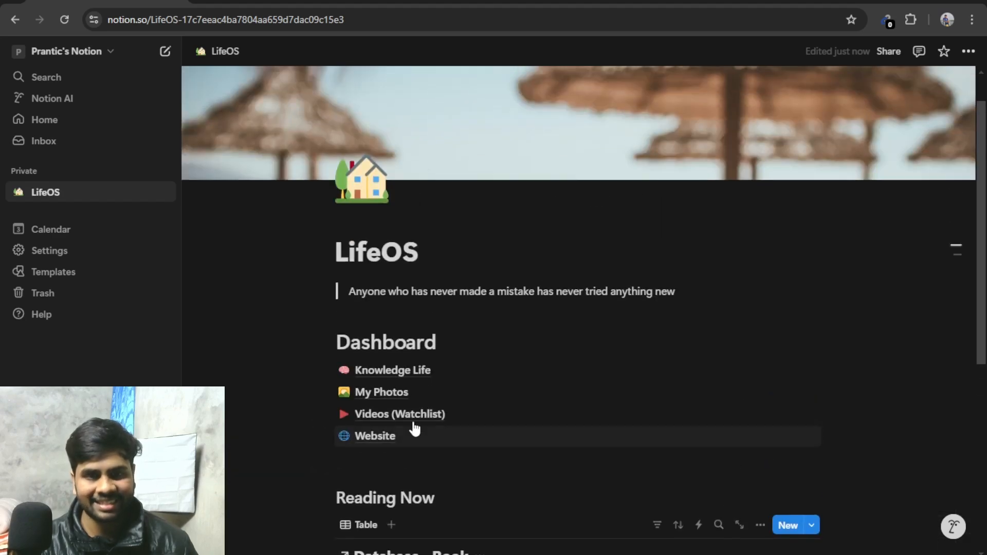
Step: Open the Books page inside Knowledge Life and add a Board view to its book database
left_click(403, 372)
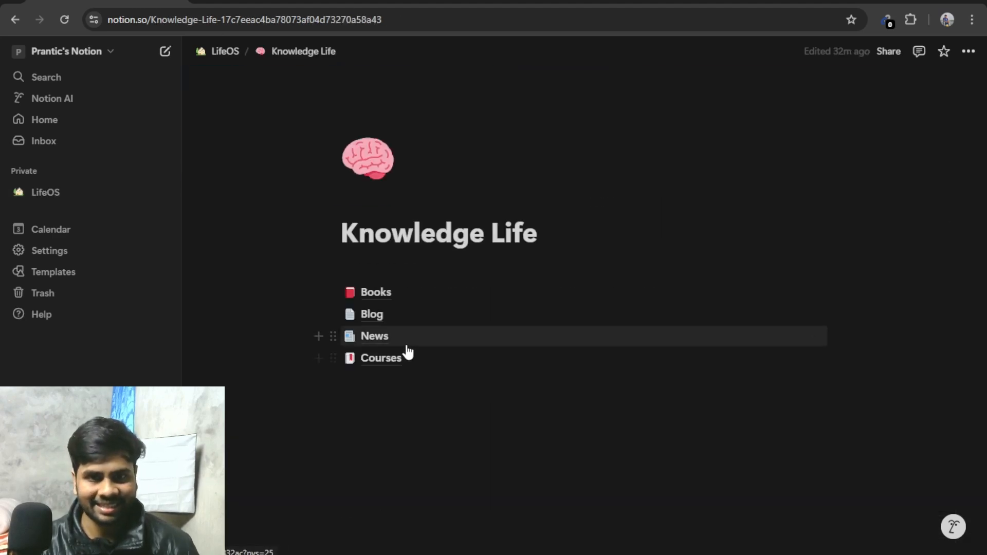
left_click(379, 294)
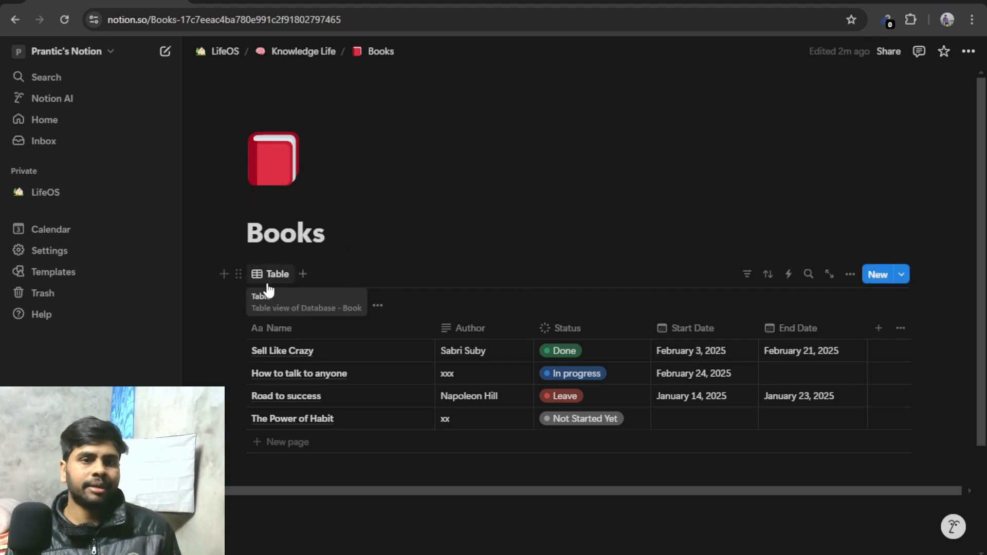
left_click(303, 274)
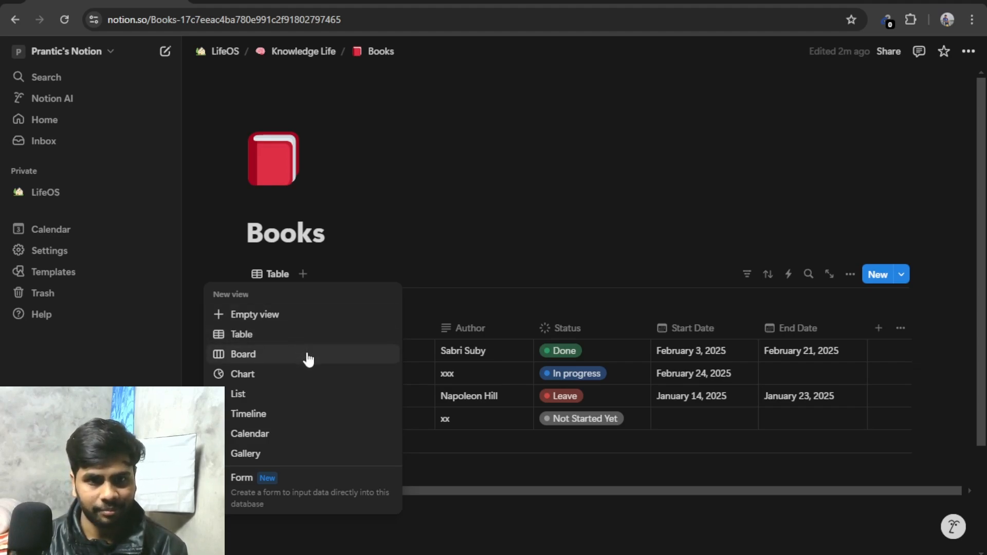
left_click(288, 354)
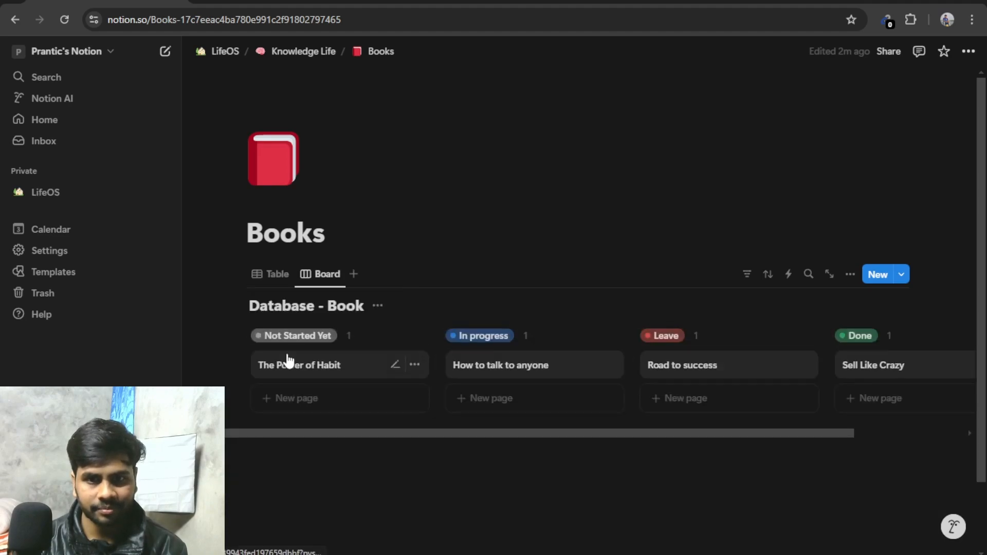
scroll(309, 357, "down", 2)
left_click_drag(327, 353, 293, 369)
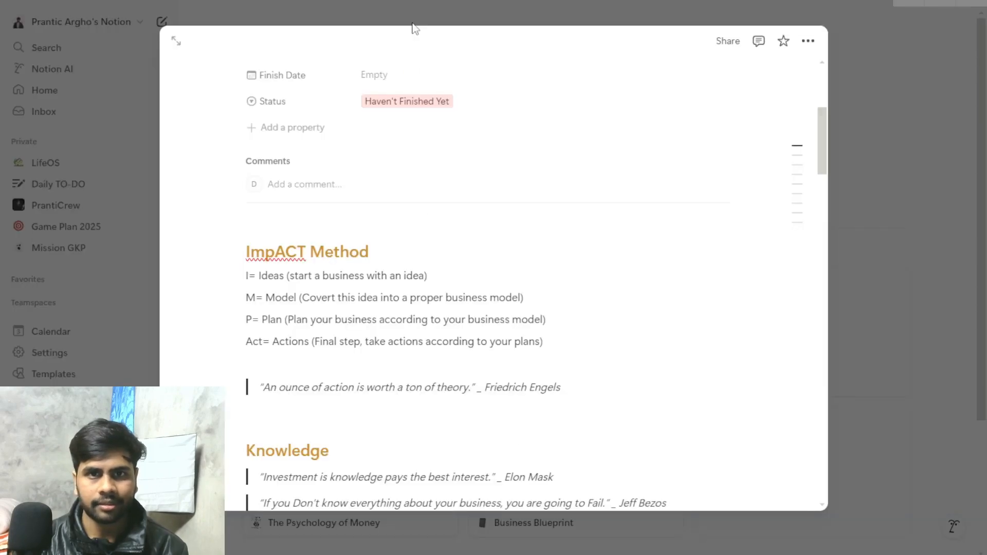
Step: In the other workspace, close the opened book page and open Content Creation from the LifeOS dashboard
left_click(413, 21)
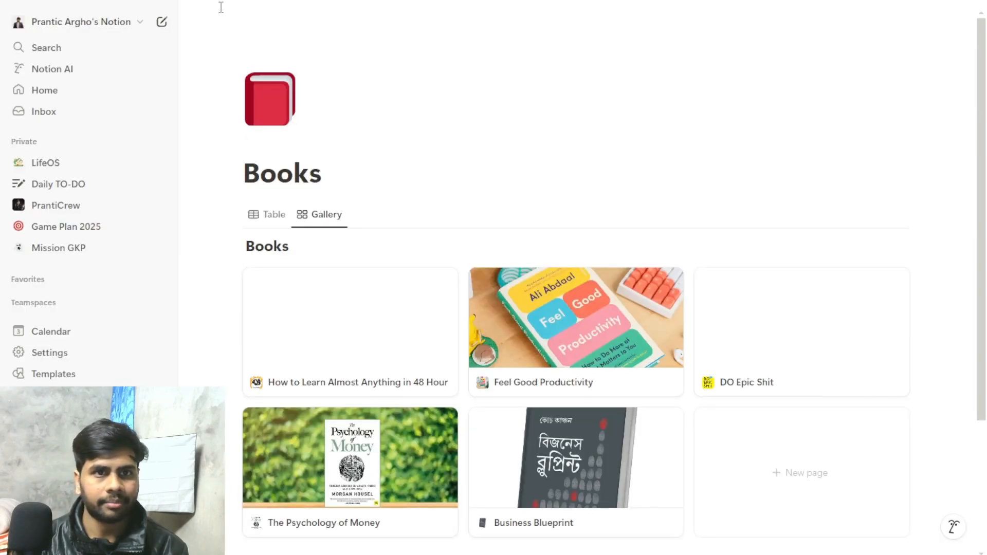
left_click(93, 168)
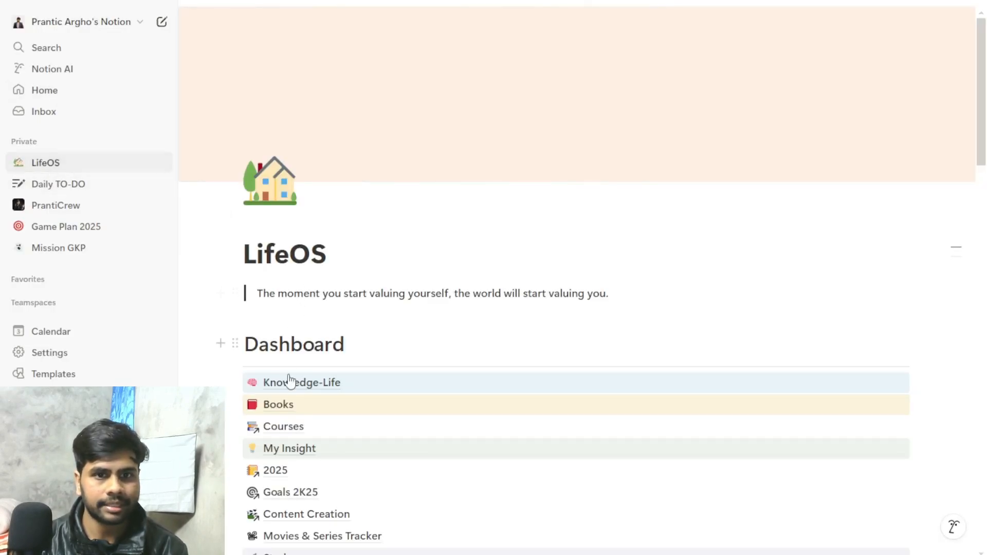
scroll(287, 360, "down", 5)
left_click(289, 241)
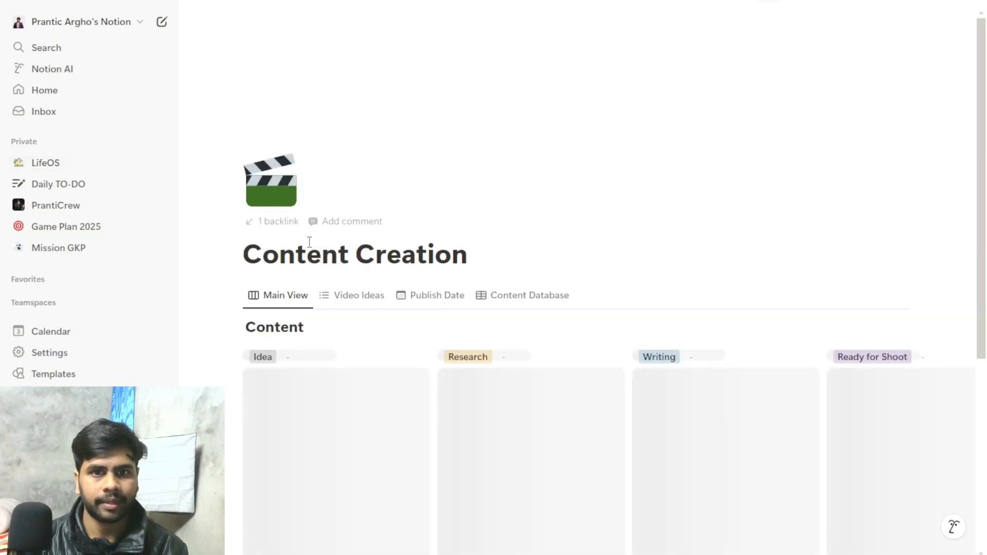
Step: Examine the Main View board of Content Creation across its production stages, including the First English Book card
scroll(398, 389, "down", 5)
scroll(336, 259, "up", 2)
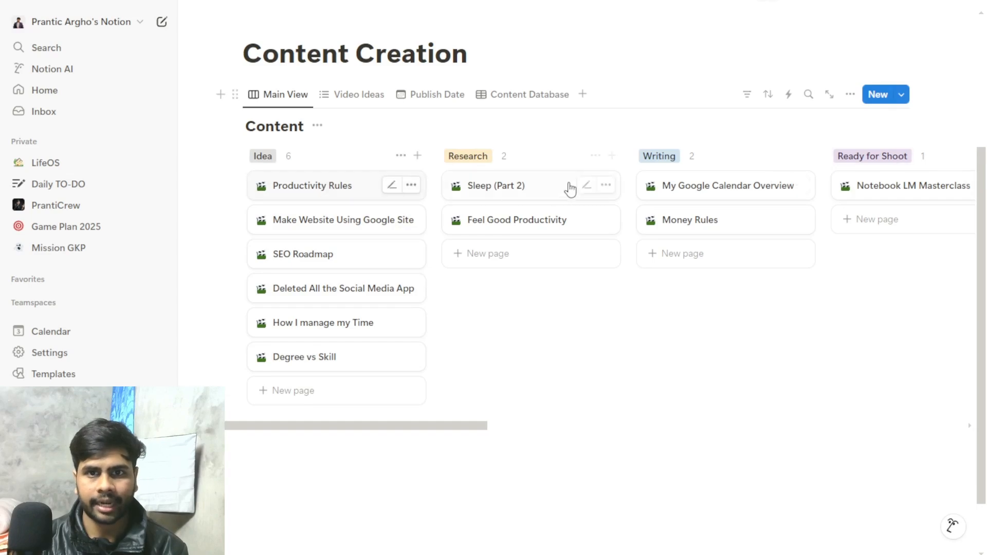
left_click_drag(483, 426, 949, 414)
left_click_drag(738, 429, 481, 397)
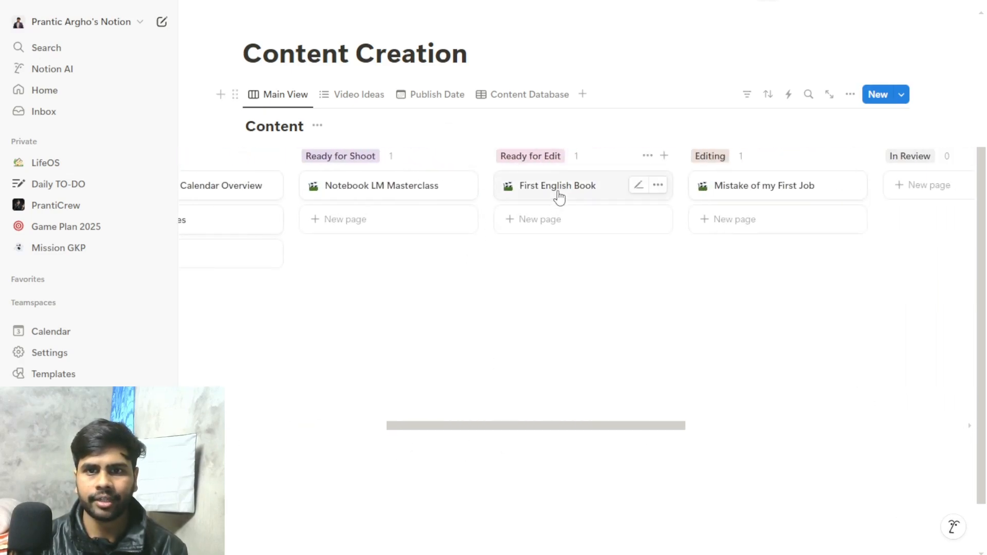
mouse_move(557, 196)
left_mouse_down()
mouse_move(756, 184)
mouse_move(811, 194)
mouse_move(904, 179)
mouse_move(731, 204)
mouse_move(905, 191)
mouse_move(547, 194)
mouse_move(567, 206)
left_mouse_up()
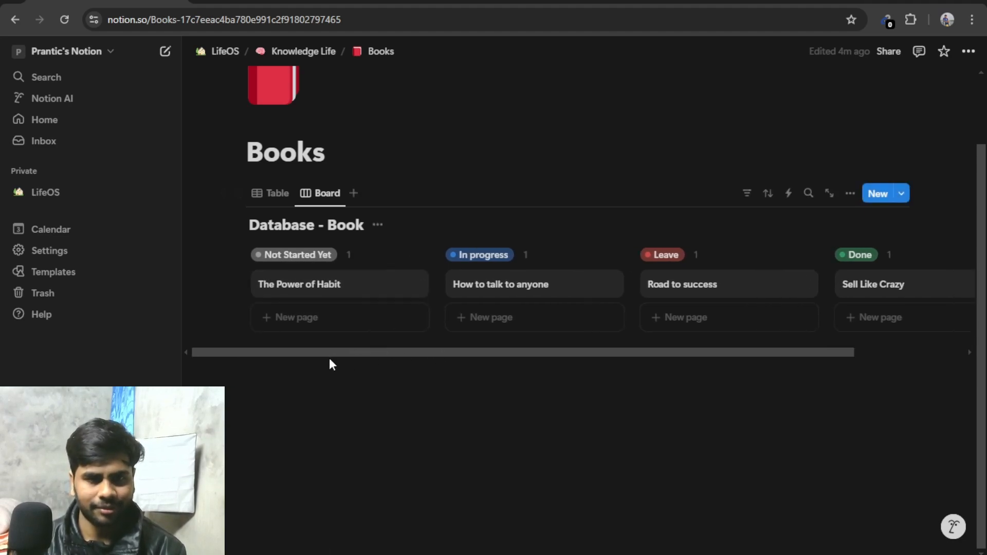
Step: On the Books board, move The Power of Habit card to In progress and back to Not Started Yet
mouse_move(374, 353)
left_mouse_down()
mouse_move(452, 351)
mouse_move(376, 352)
left_mouse_up()
left_click_drag(331, 294, 531, 300)
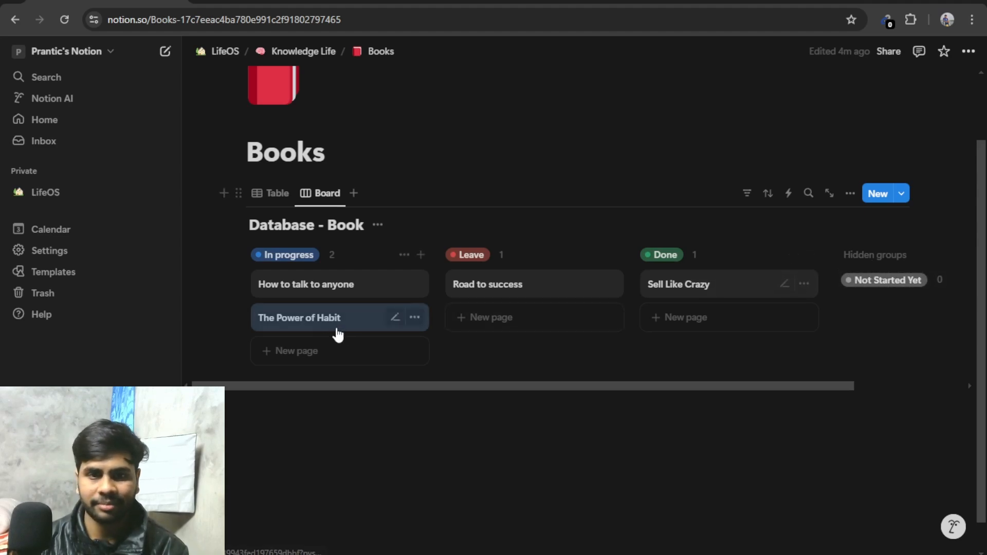
left_click_drag(334, 324, 790, 291)
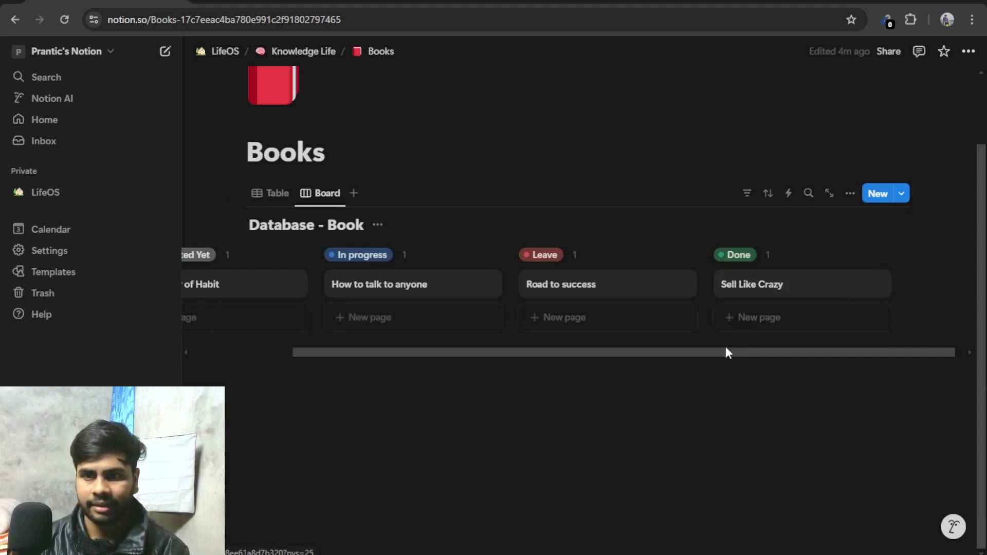
left_click_drag(726, 350, 300, 240)
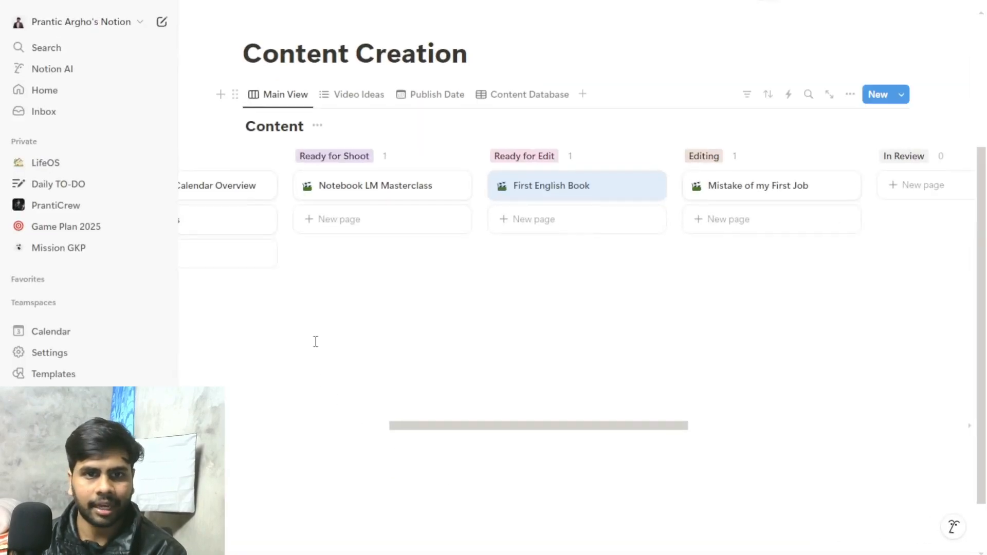
Step: In the other workspace, return to LifeOS and open January 25 Knowledge from the Knowledge-Life page
left_click(197, 3)
scroll(288, 159, "up", 4)
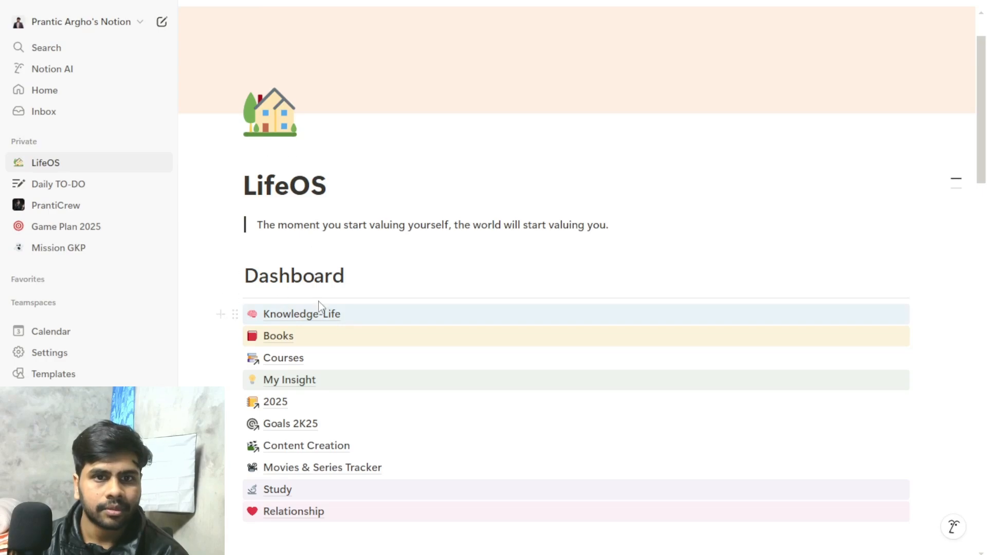
left_click(289, 313)
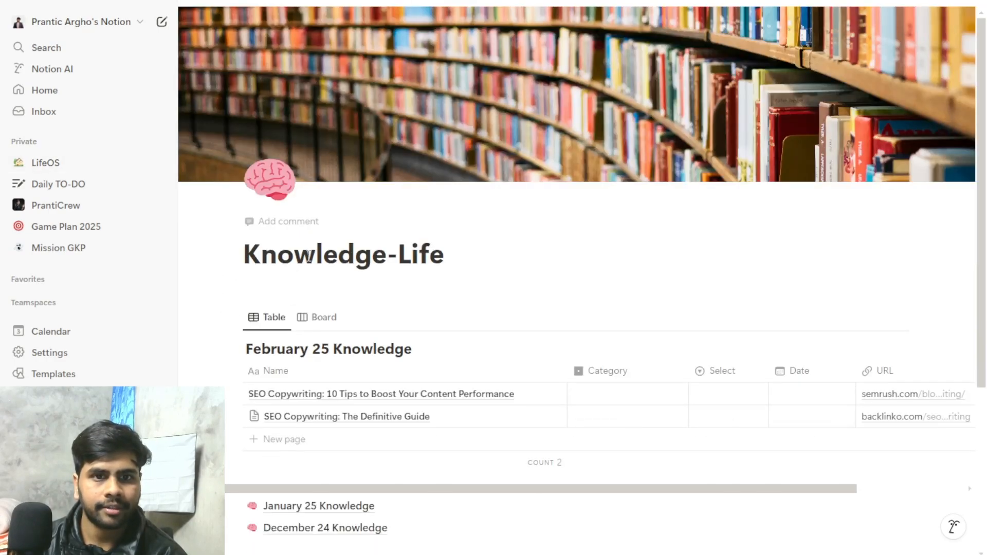
scroll(329, 309, "down", 5)
left_click(319, 265)
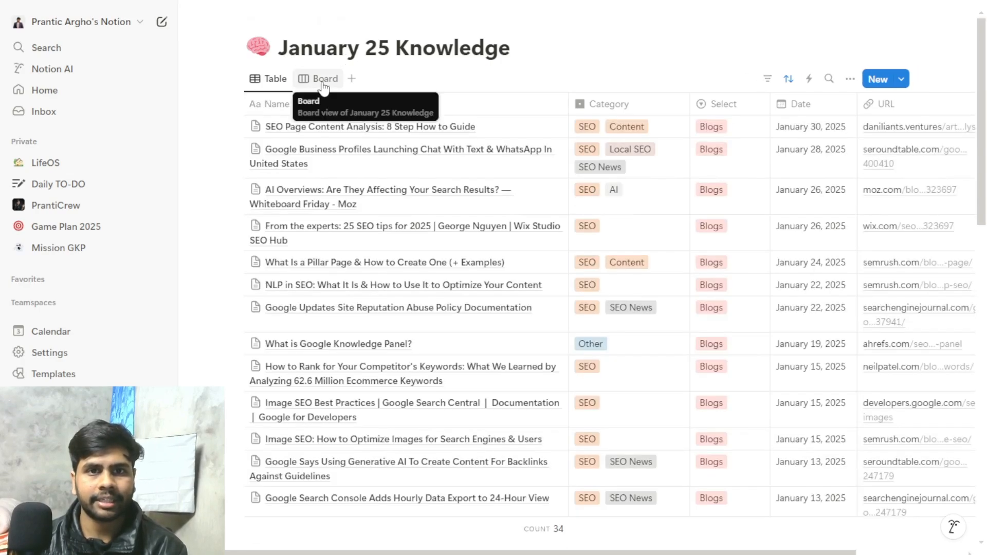
Step: Examine January 25 Knowledge by category in its Board view, including all column groups, and return to the Table view
left_click(323, 82)
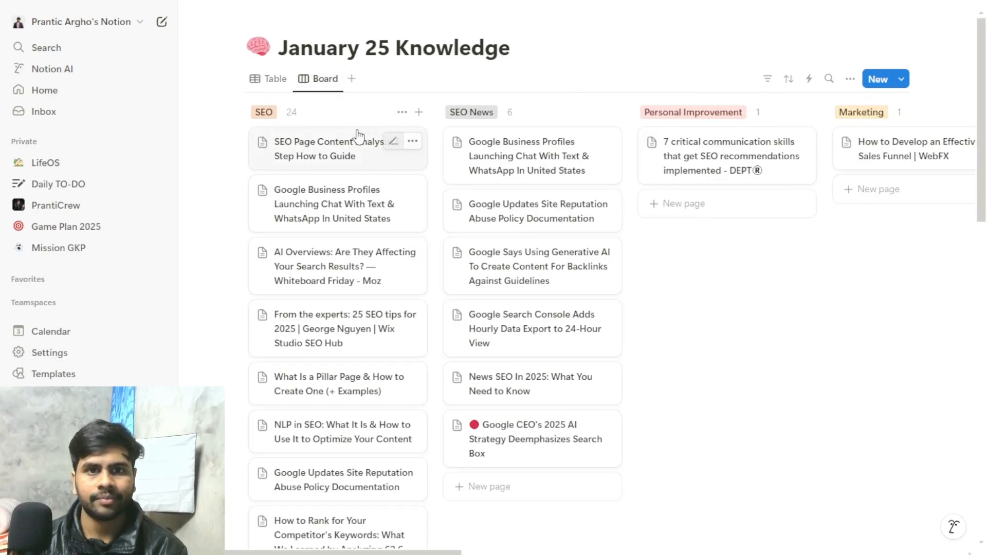
scroll(534, 380, "down", 2)
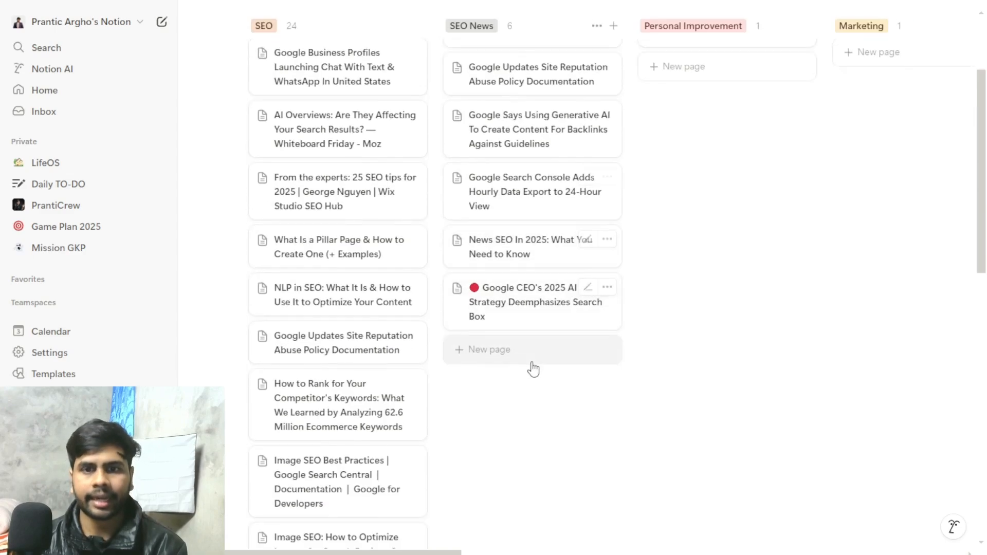
scroll(531, 368, "up", 2)
scroll(333, 323, "down", 7)
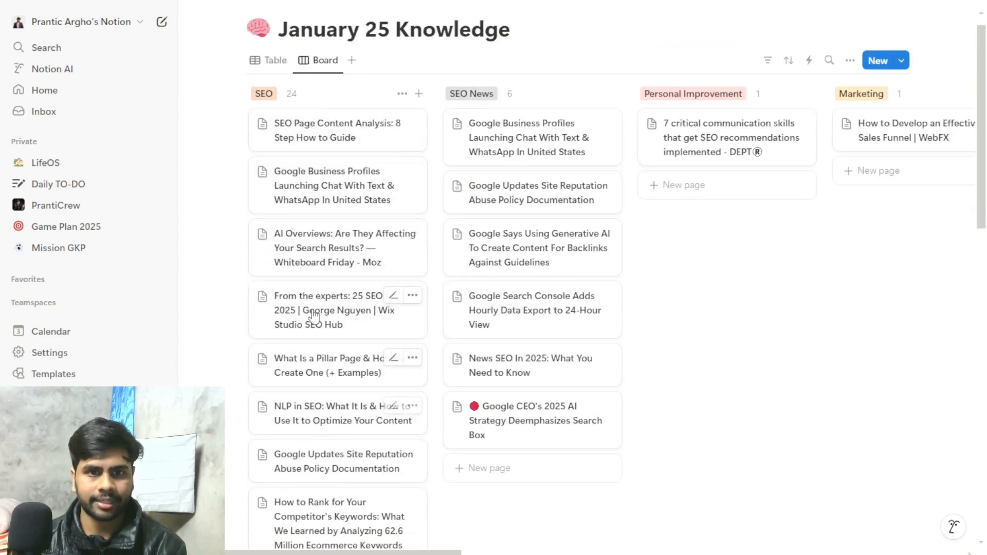
scroll(333, 324, "up", 7)
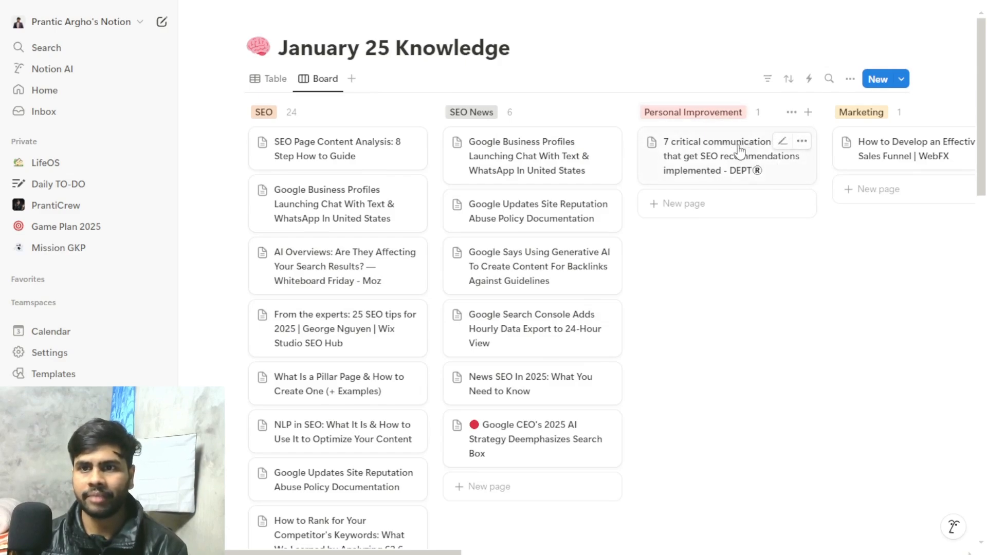
left_click_drag(462, 552, 871, 551)
left_click_drag(909, 551, 489, 540)
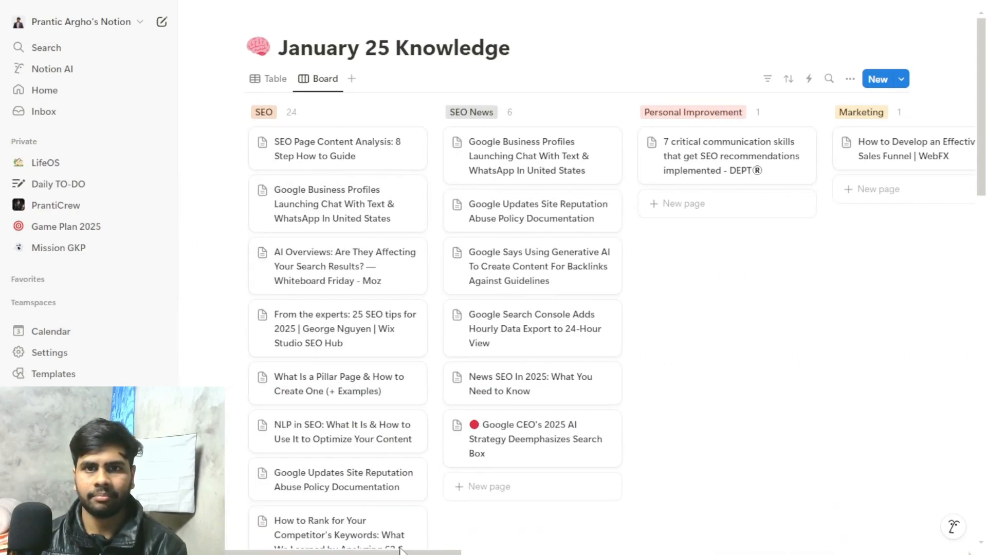
left_click(253, 76)
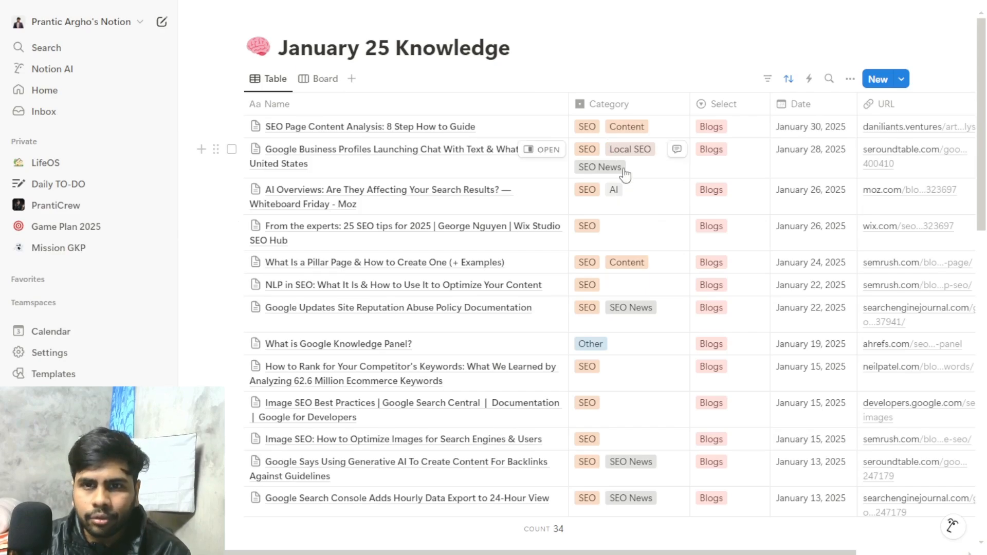
Step: Examine the January 25 Knowledge entries through the whole Table view and across all category columns of the Board view
scroll(624, 268, "down", 4)
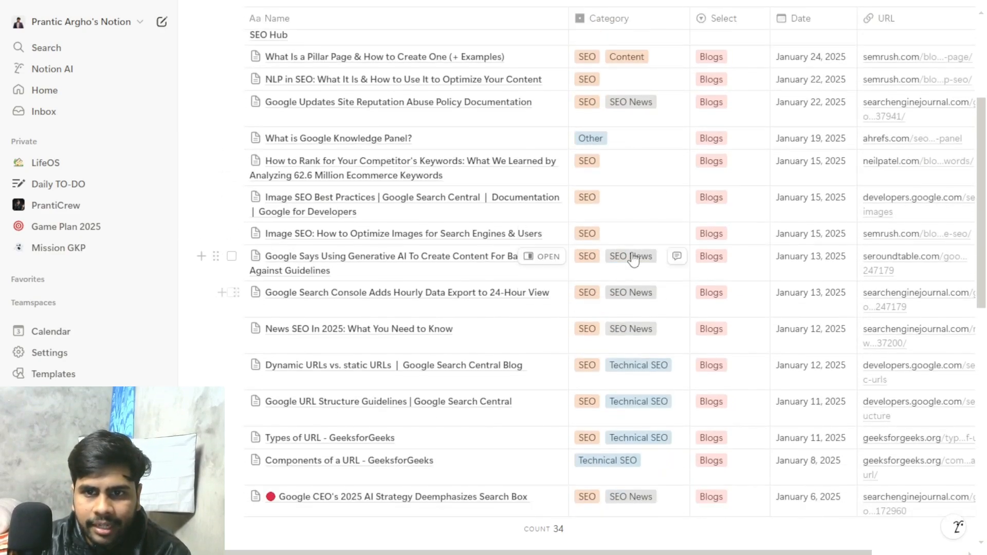
scroll(606, 155, "up", 3)
scroll(633, 280, "down", 12)
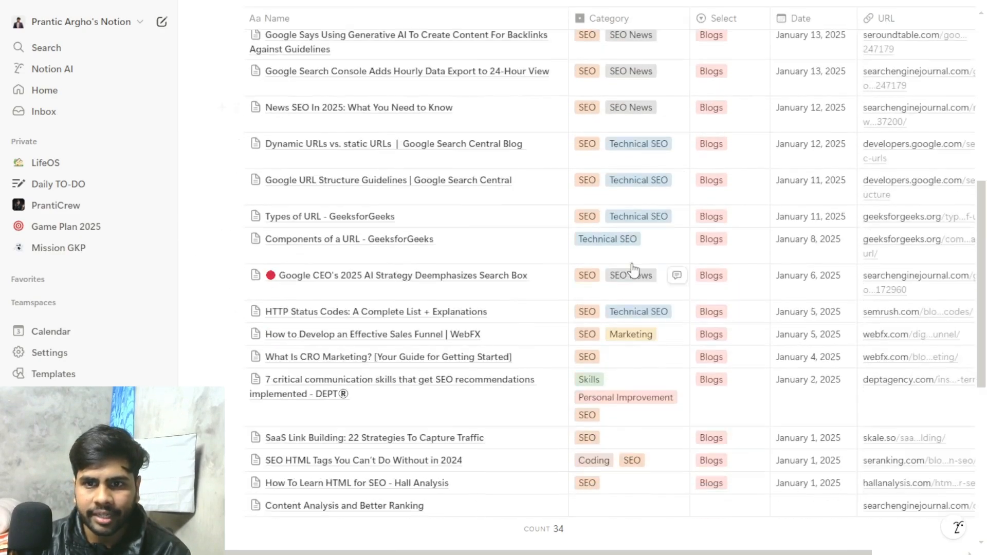
scroll(629, 281, "up", 15)
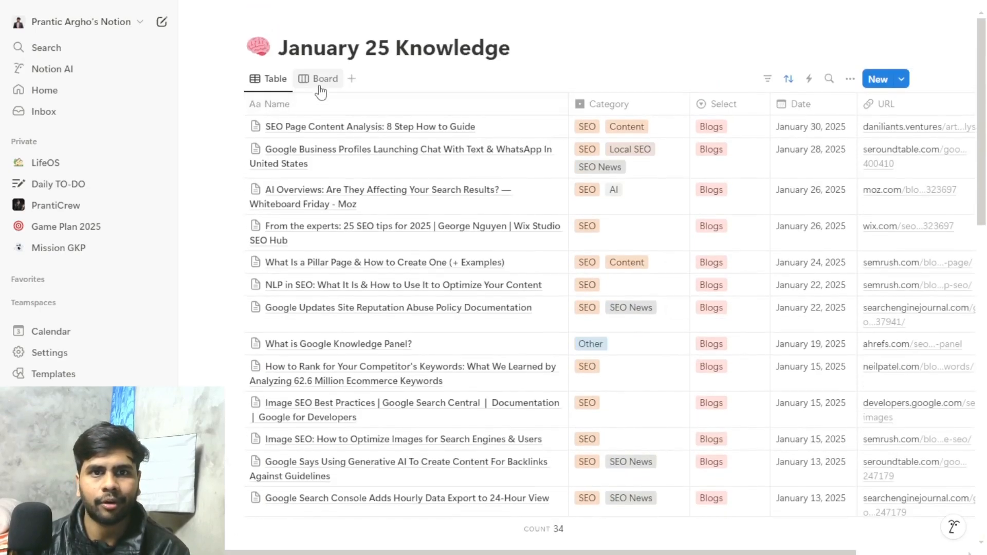
left_click(318, 78)
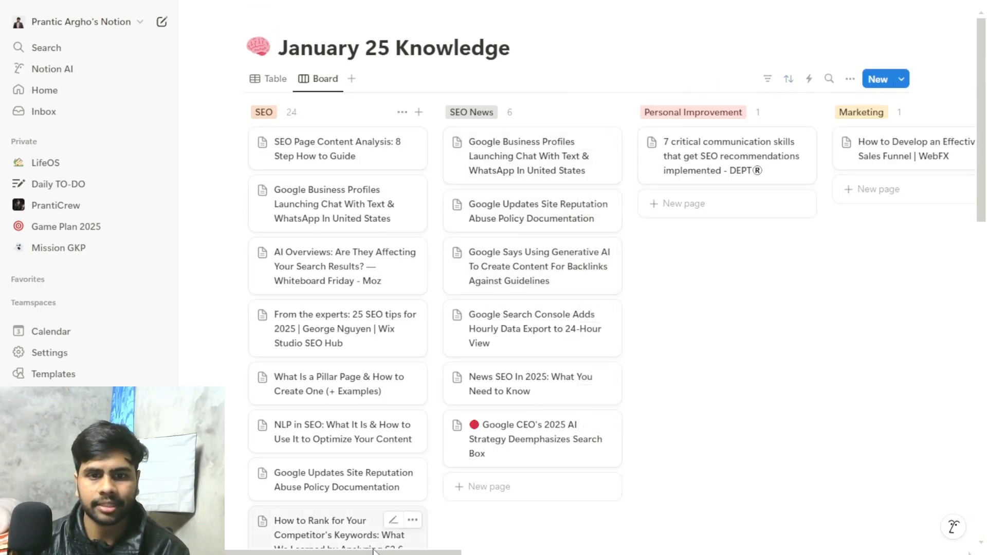
scroll(496, 548, "right", 5)
scroll(502, 552, "right", 10)
scroll(617, 493, "left", 15)
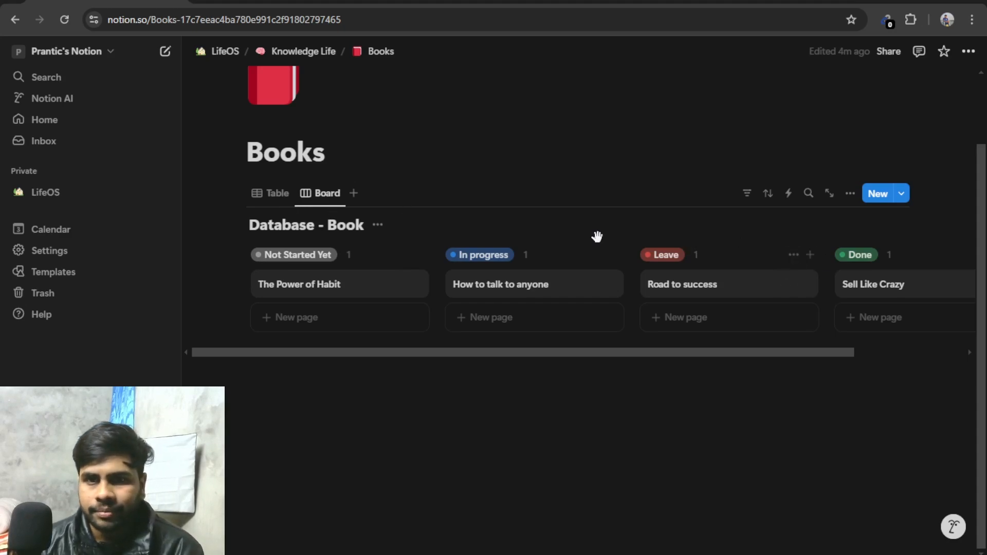
Step: Switch to the Books page in the other workspace, add a Gallery view to the book database and review its cards
left_click(355, 194)
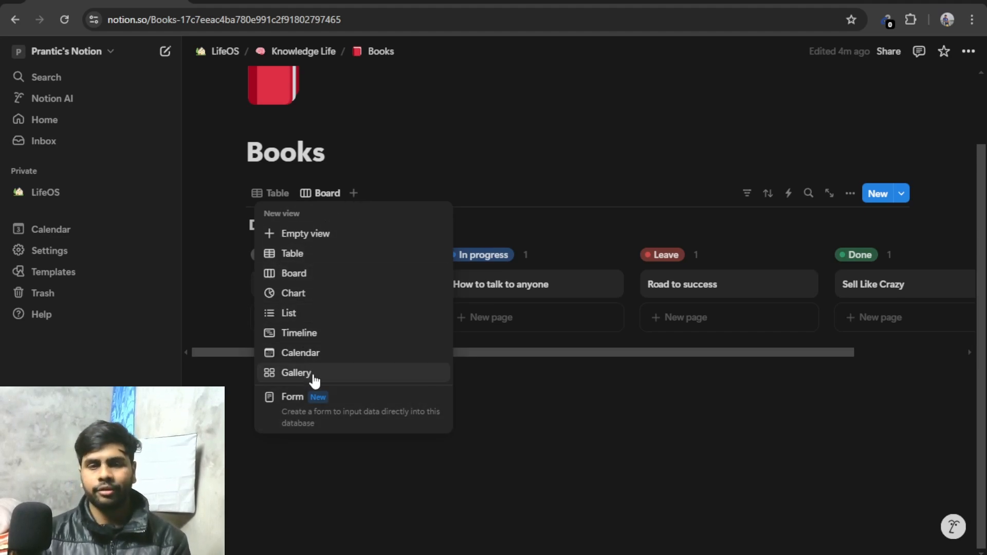
left_click(297, 373)
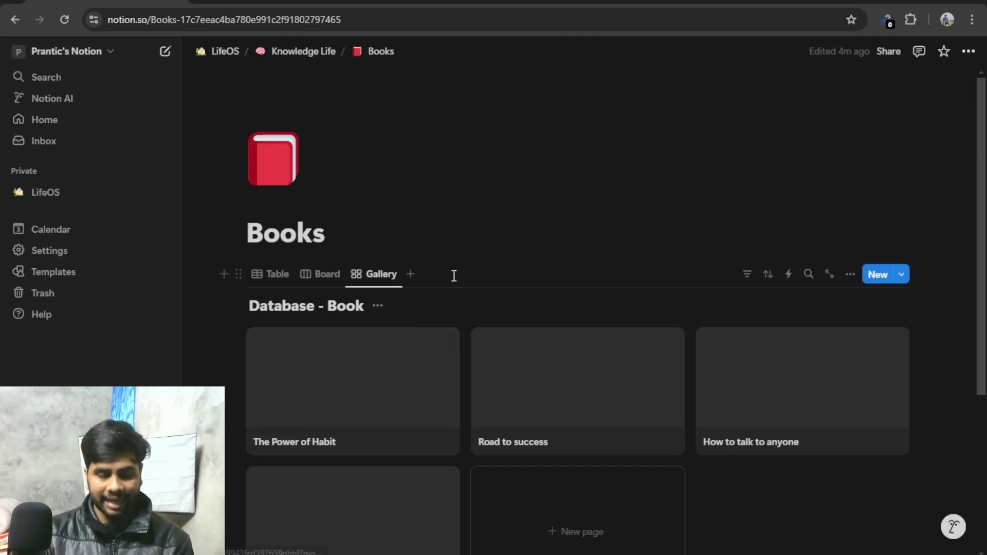
scroll(590, 273, "down", 2)
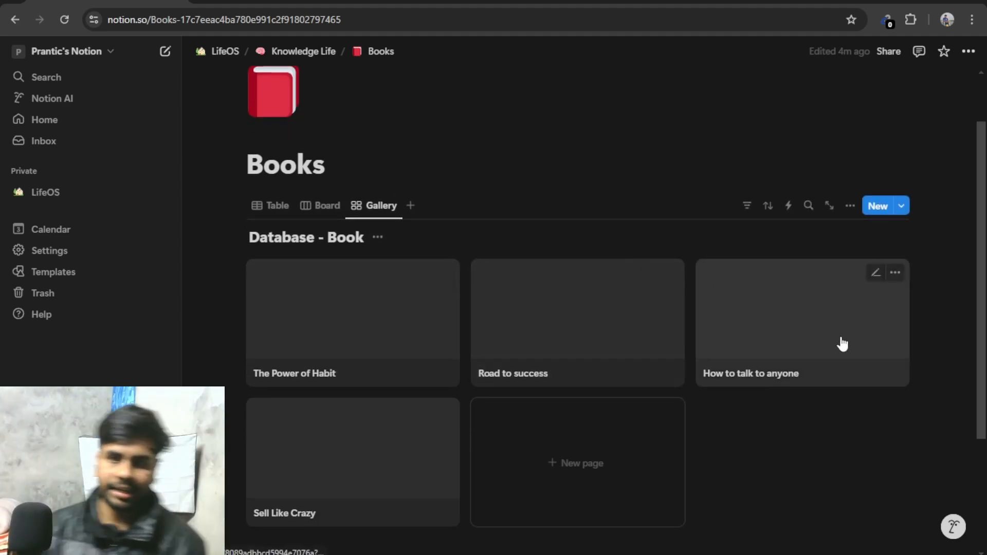
scroll(841, 339, "down", 3)
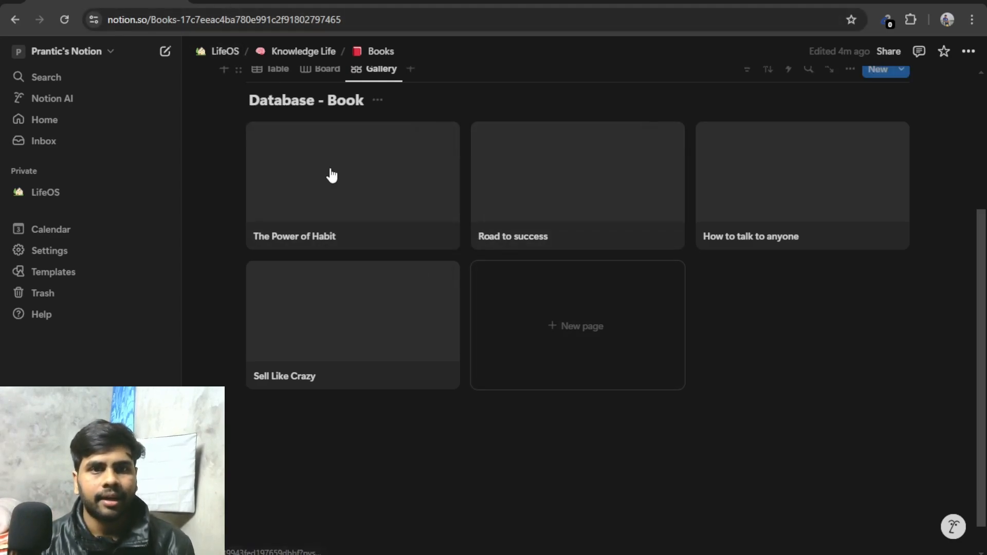
Step: In a separate browser tab, search Google for "the power of habit" and show the image results
left_click(204, 3)
type("t")
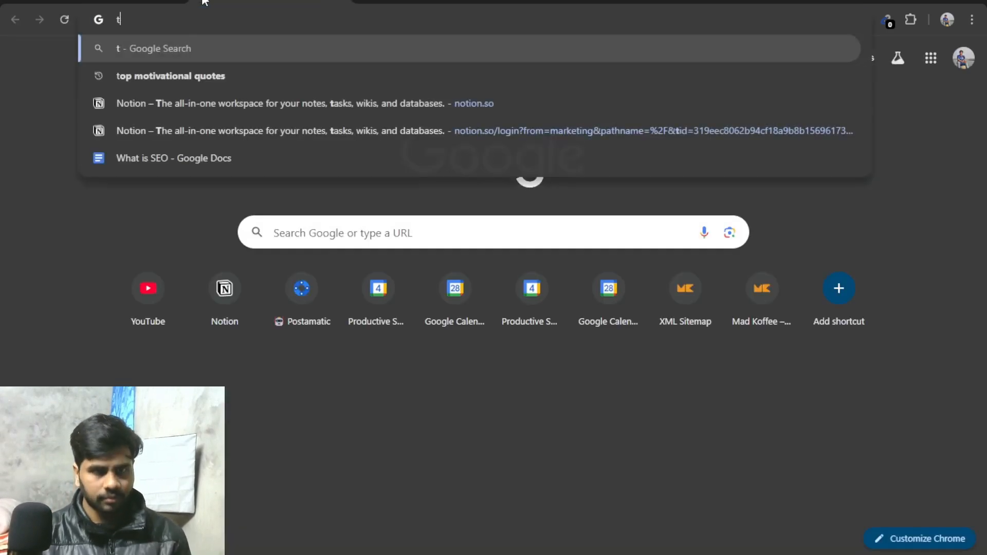
type("he power of habit")
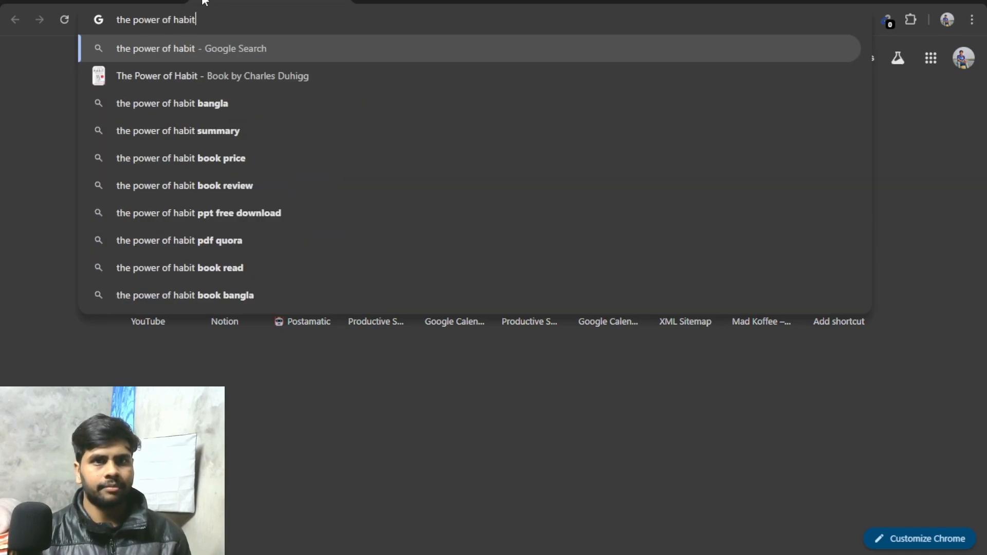
key("Return")
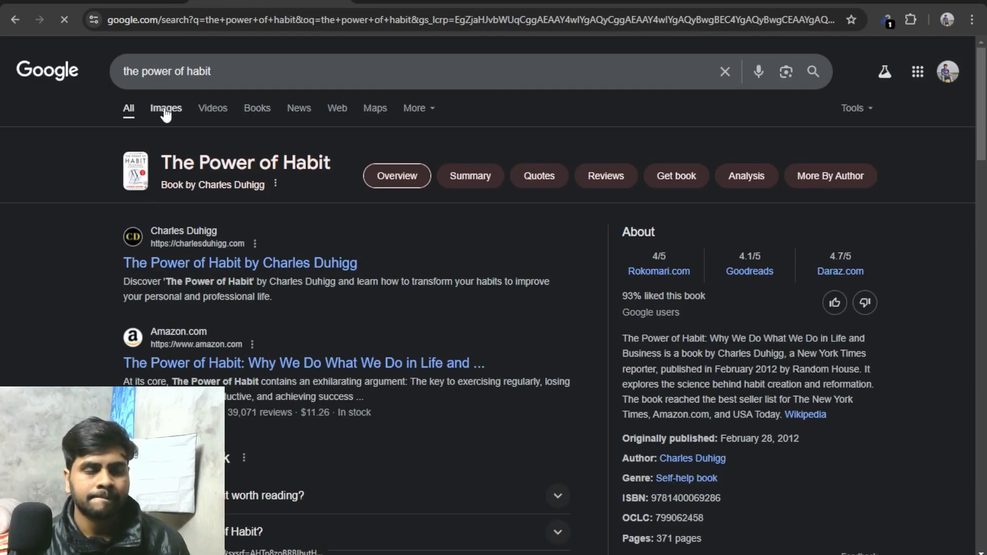
left_click(165, 107)
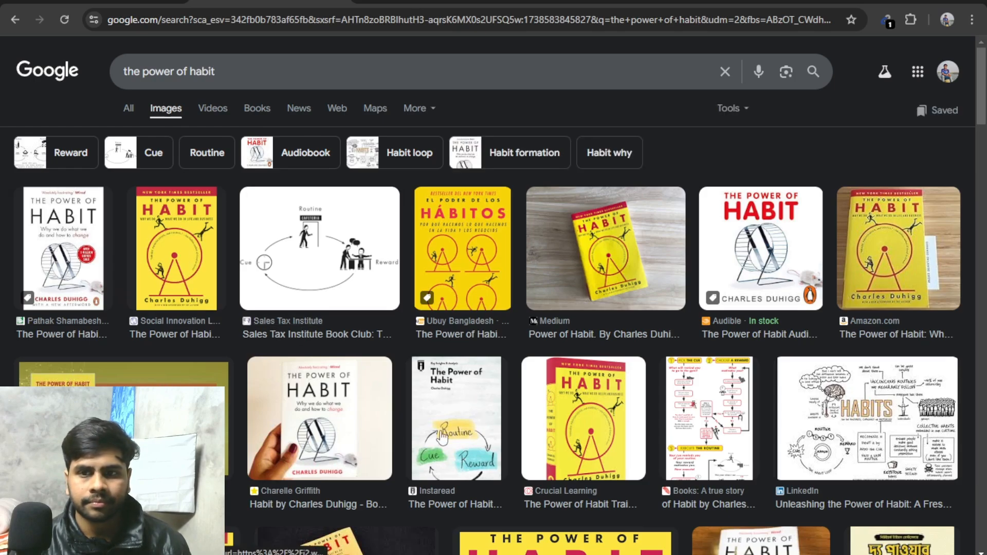
Step: Browse the image results and preview the photo of a hand holding the white The Power of Habit book
scroll(441, 436, "down", 8)
scroll(514, 329, "up", 8)
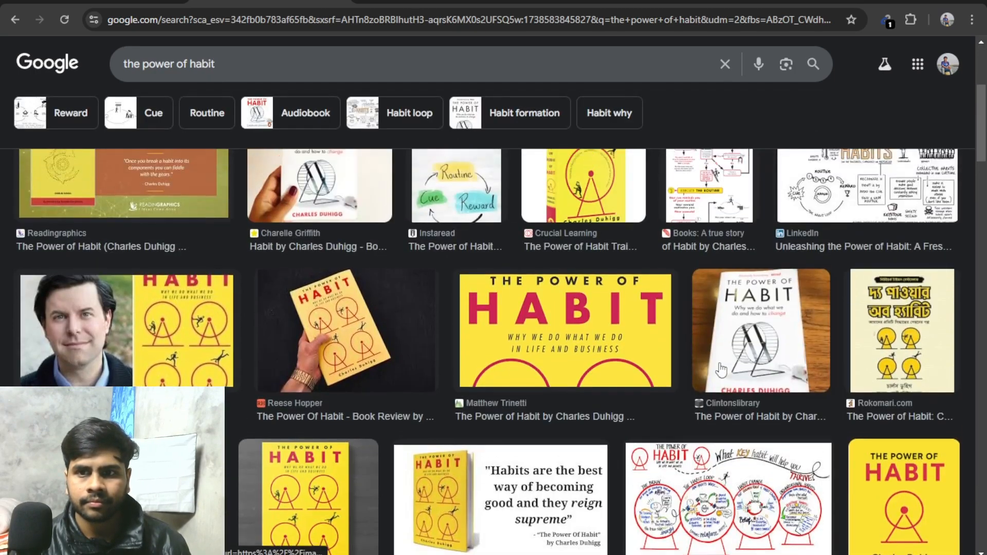
left_click(341, 414)
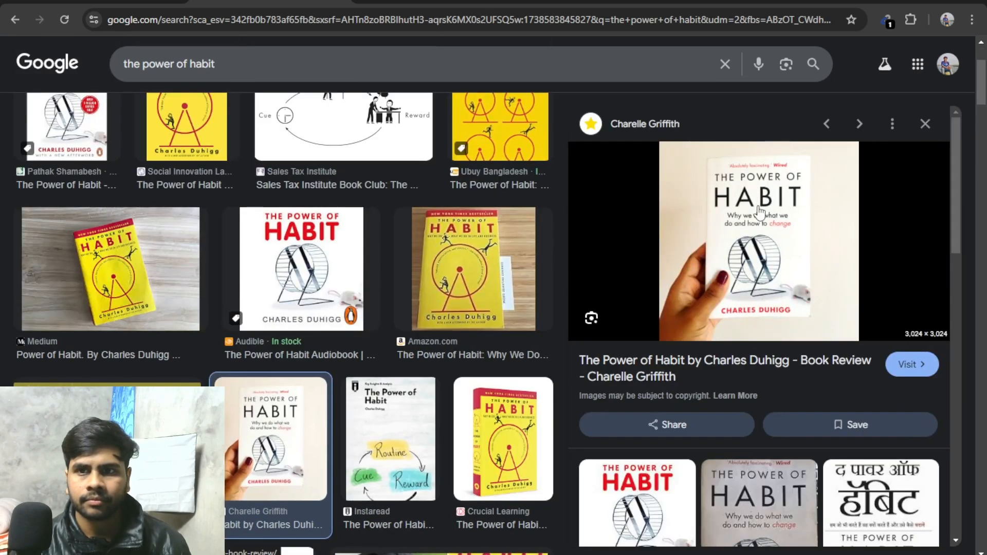
left_click_drag(469, 149, 892, 255)
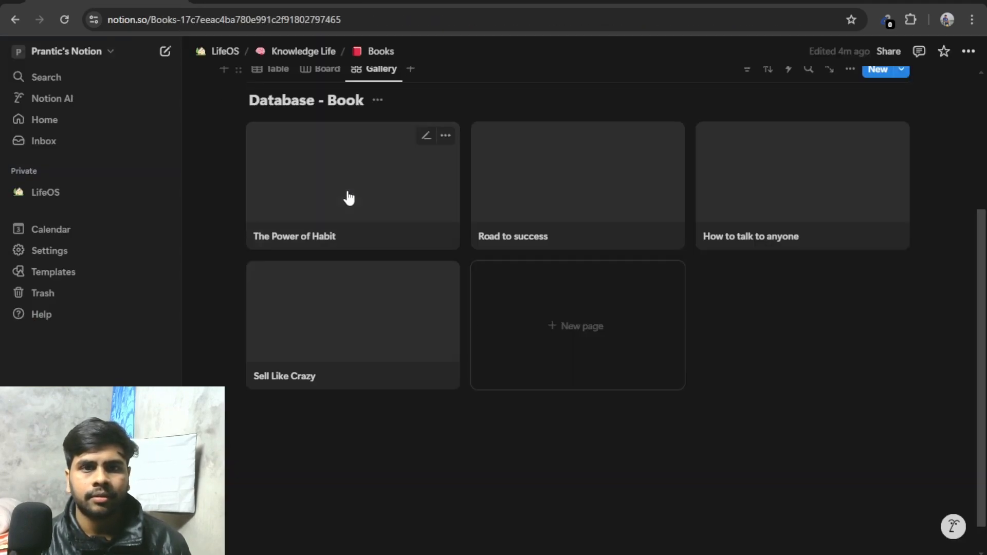
Step: Open The Power of Habit page from the Books gallery, add a cover and choose an image link as its source
left_click(346, 196)
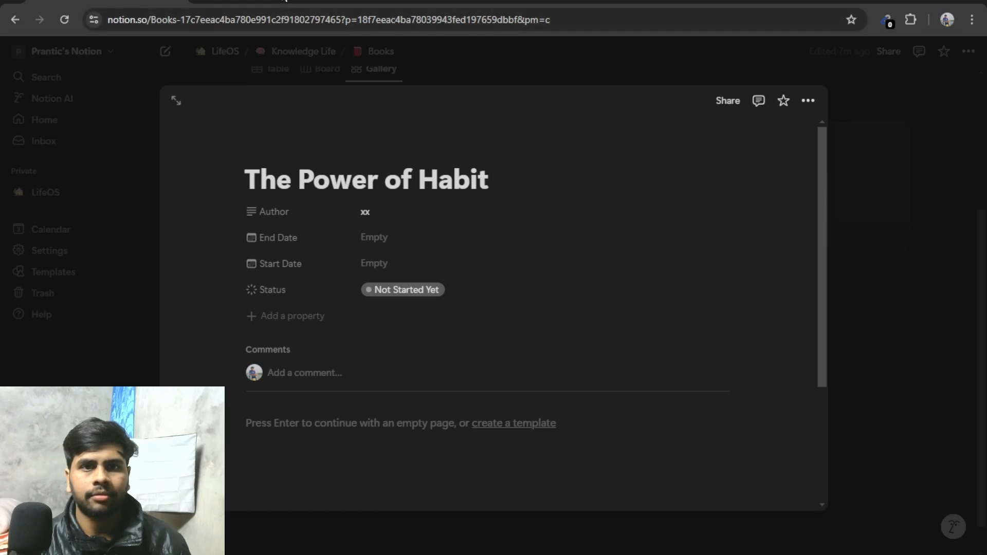
scroll(359, 264, "down", 2)
scroll(291, 161, "up", 3)
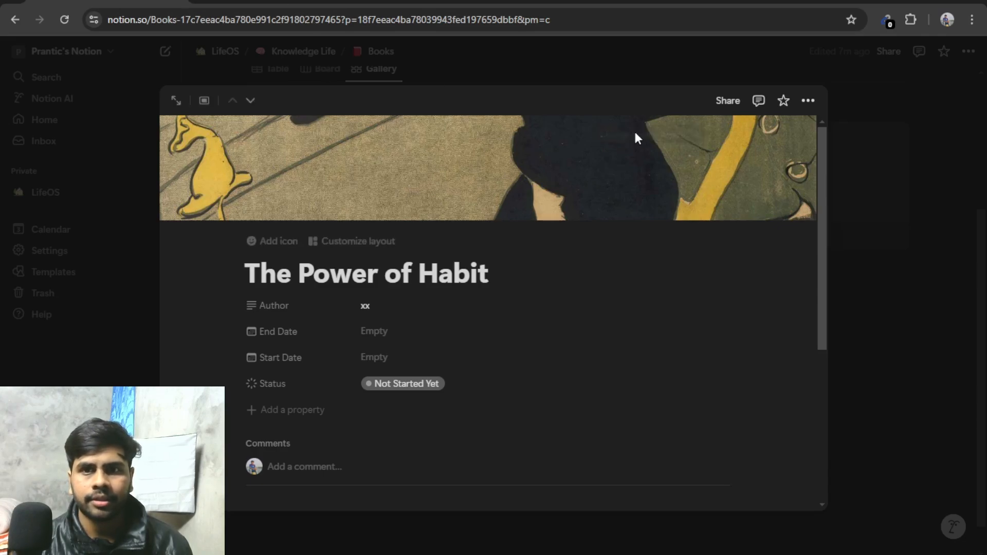
left_click(636, 137)
left_click(543, 163)
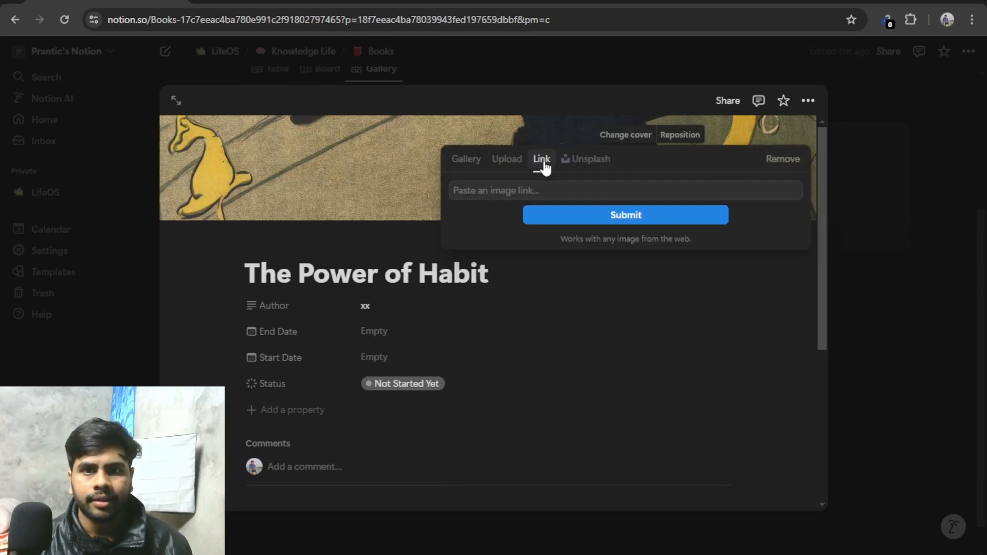
Step: Open the previewed The Power of Habit photo in its own browser tab and copy its web address
key("ctrl+Tab")
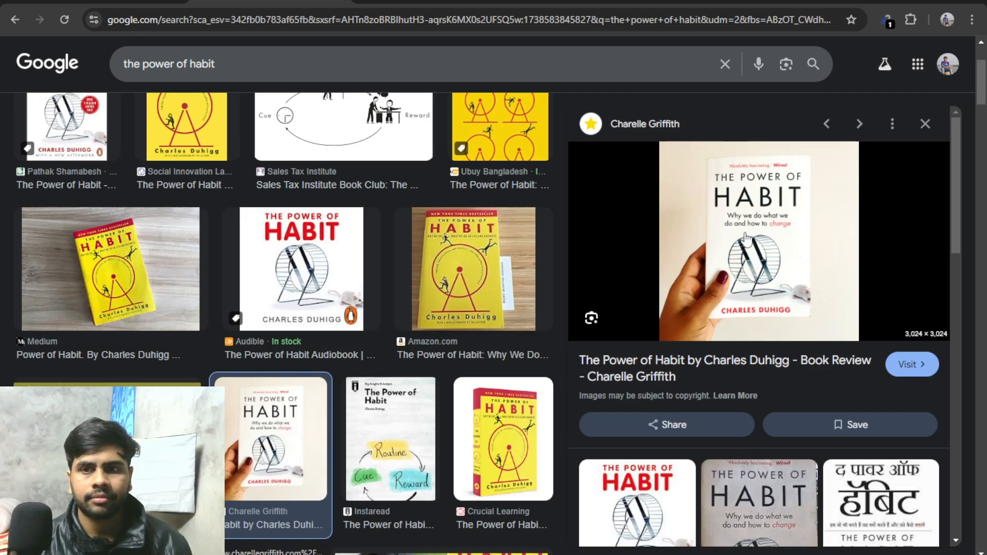
right_click(742, 233)
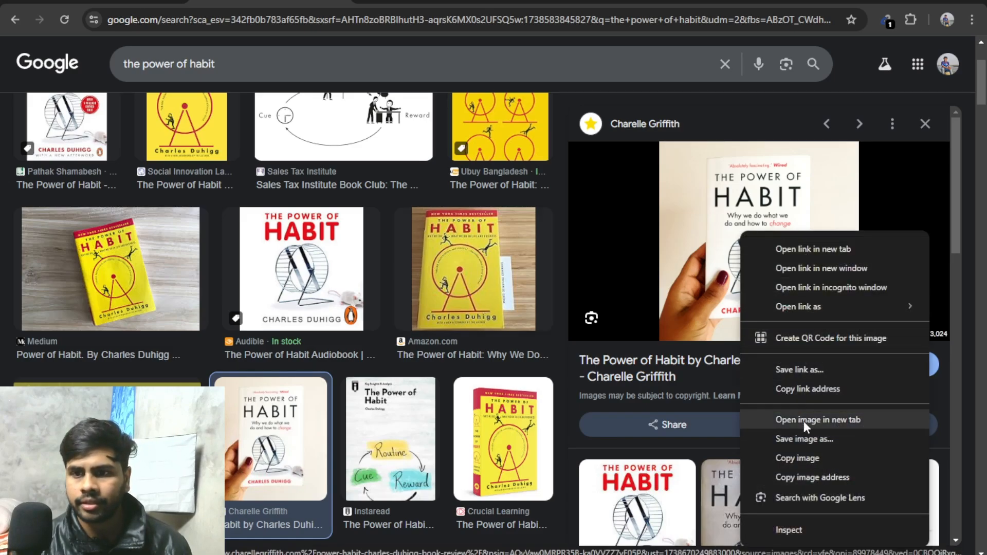
left_click(812, 478)
key("ctrl+Tab")
right_click(304, 19)
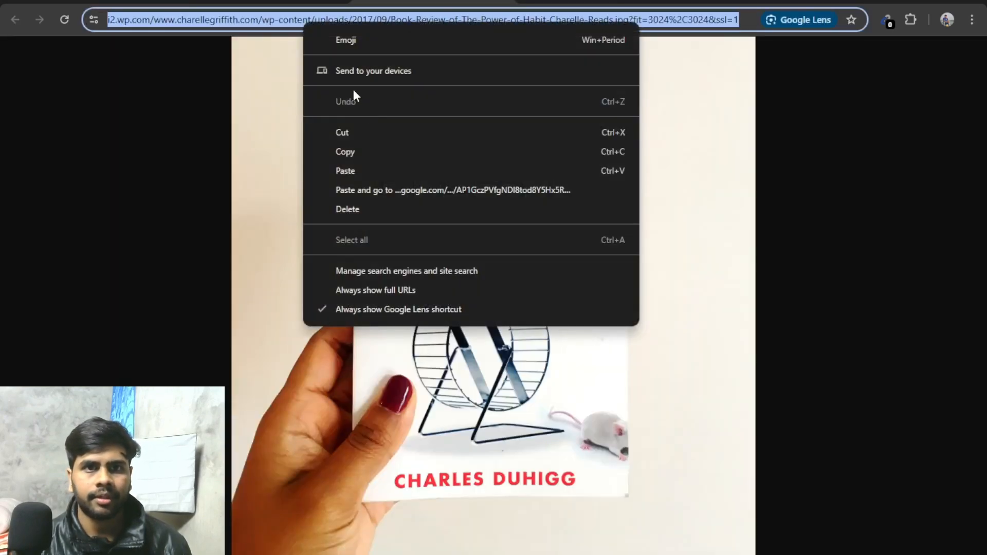
left_click(372, 155)
Step: Set the copied image address as the cover of The Power of Habit page
key("ctrl+Tab")
left_click(517, 192)
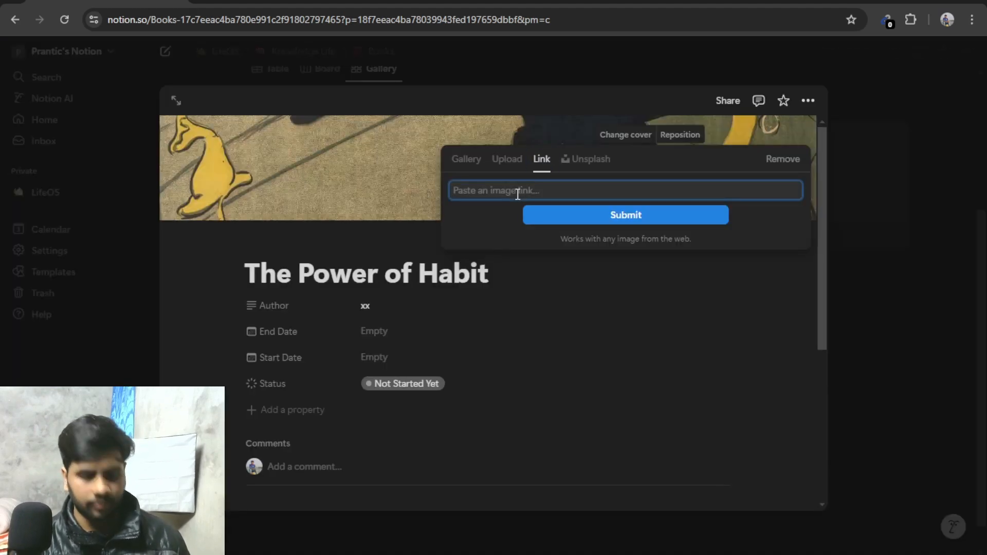
key("ctrl+v")
left_click(609, 215)
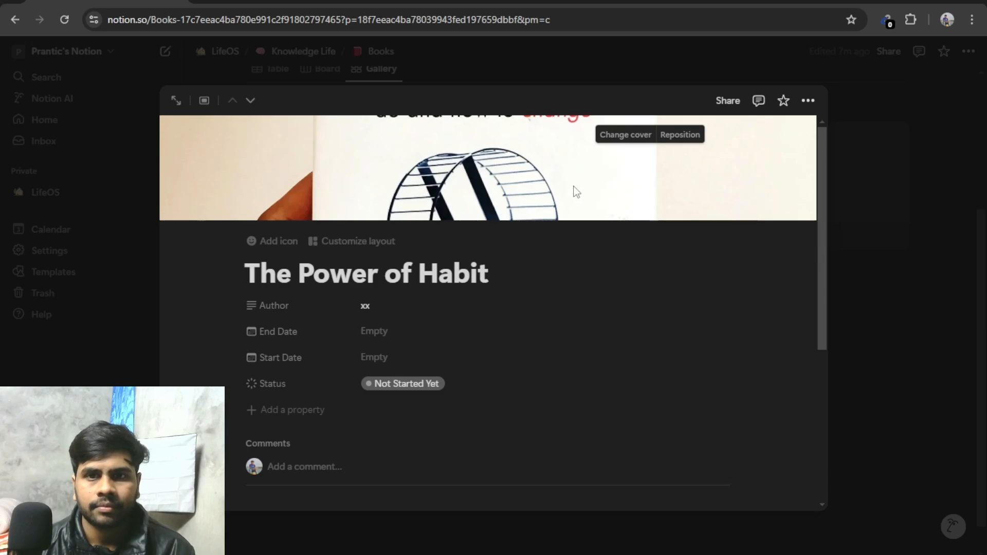
Step: Reposition the cover to show the line "Why we do what we do and how to change", and return to the Books gallery
left_click(675, 136)
left_click_drag(671, 154, 711, 312)
left_click(779, 381)
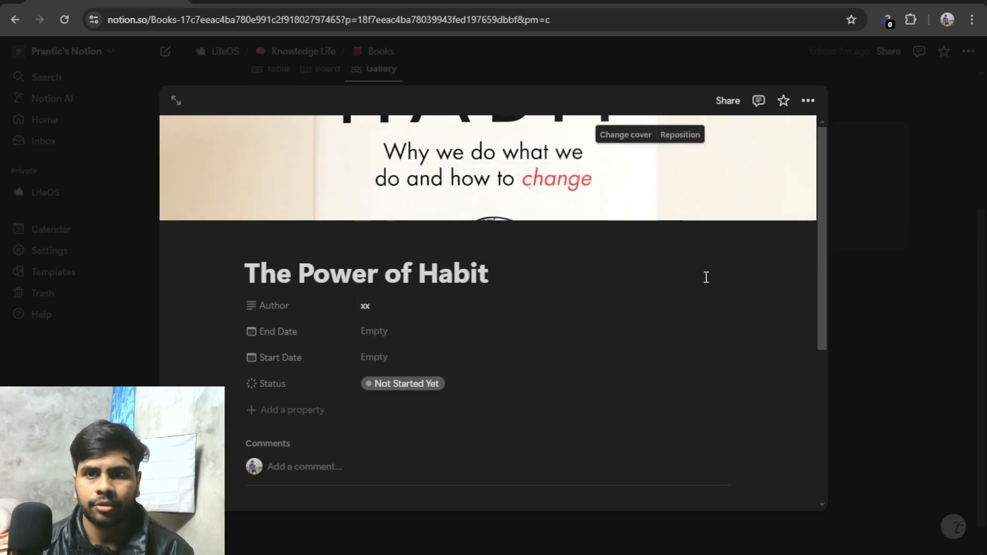
left_click(883, 323)
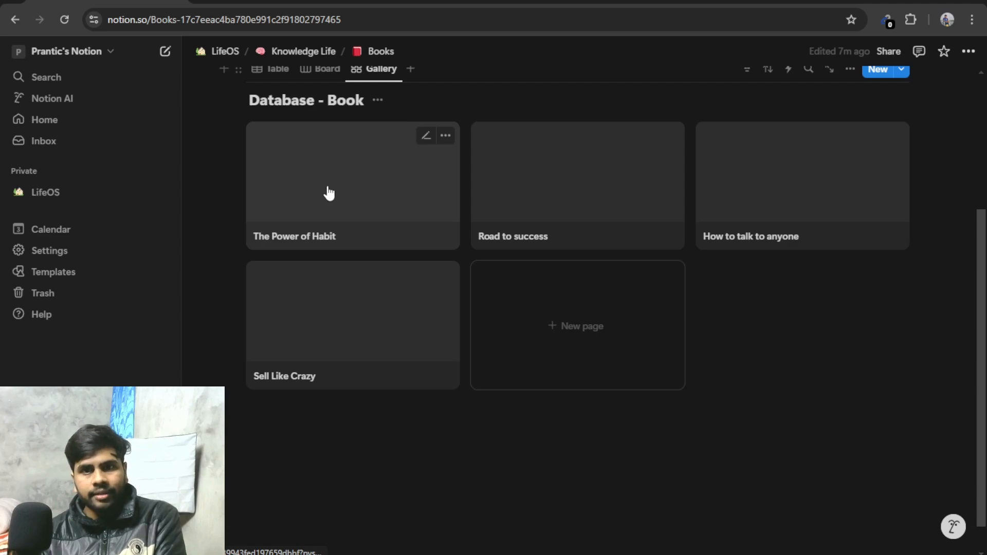
scroll(384, 288, "up", 3)
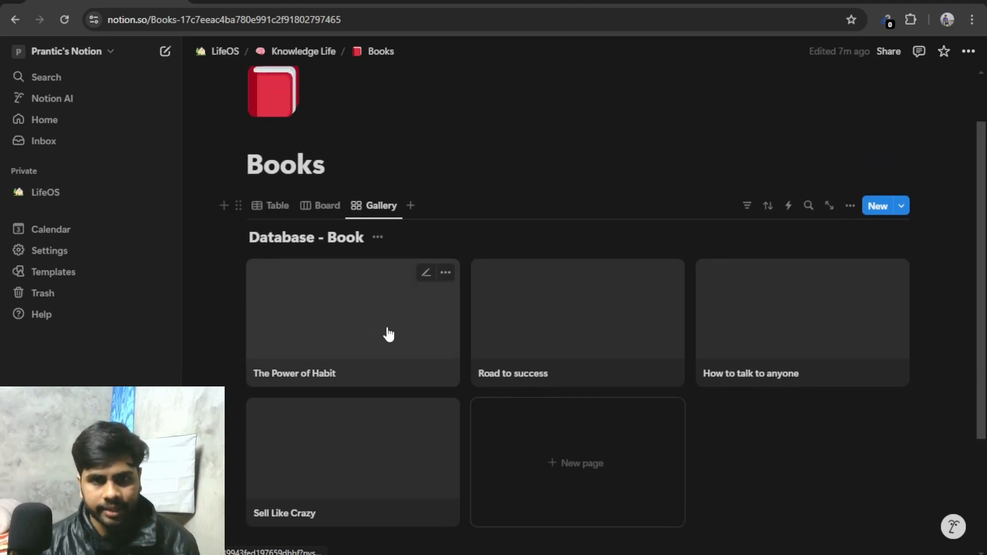
scroll(389, 335, "down", 3)
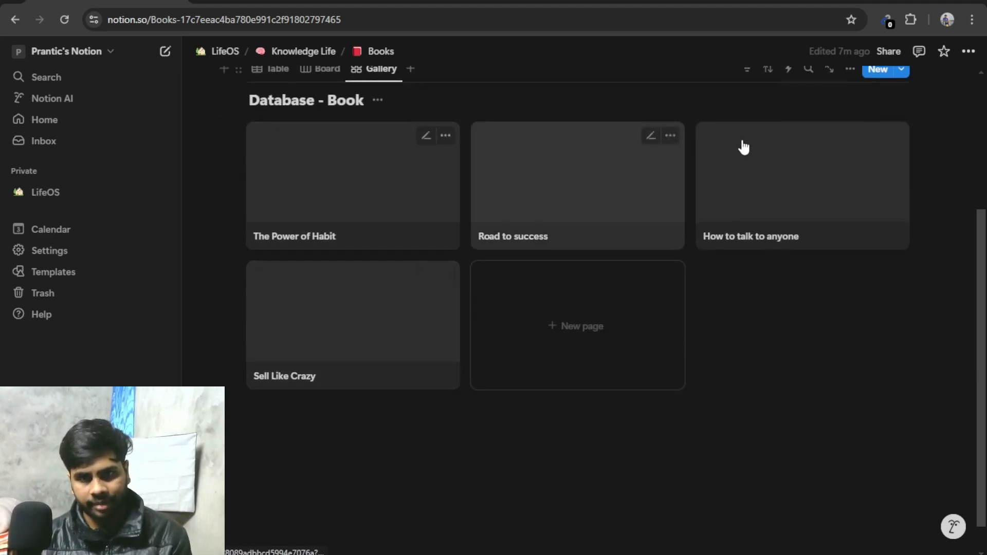
scroll(360, 231, "up", 2)
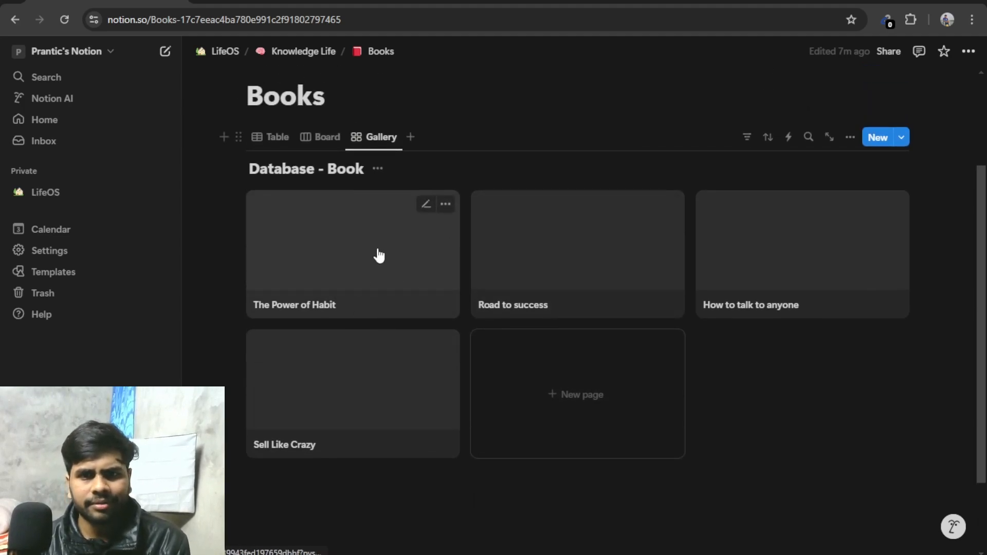
Step: Search Google Images for "road to success" and refine the search to "road to success book"
key("ctrl+Tab")
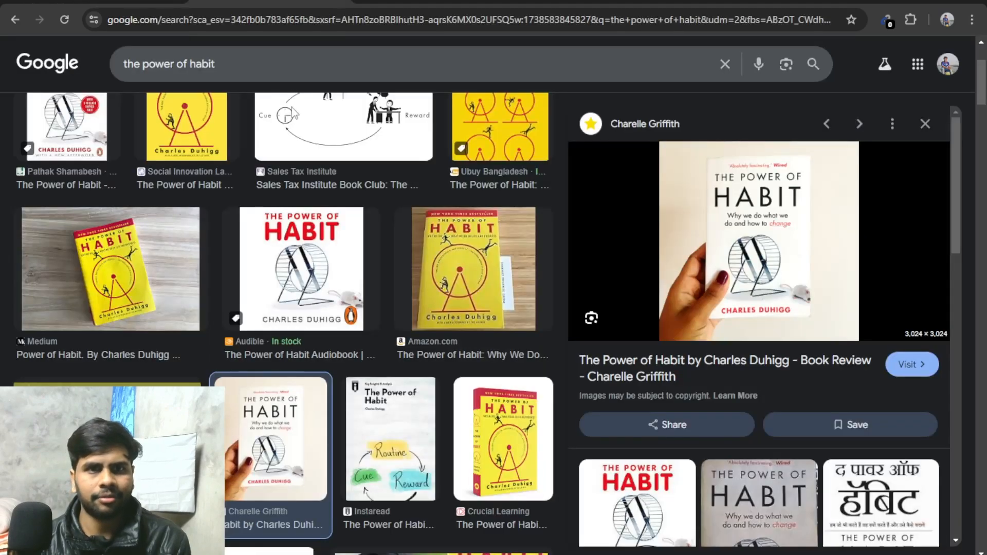
left_click_drag(116, 62, 294, 58)
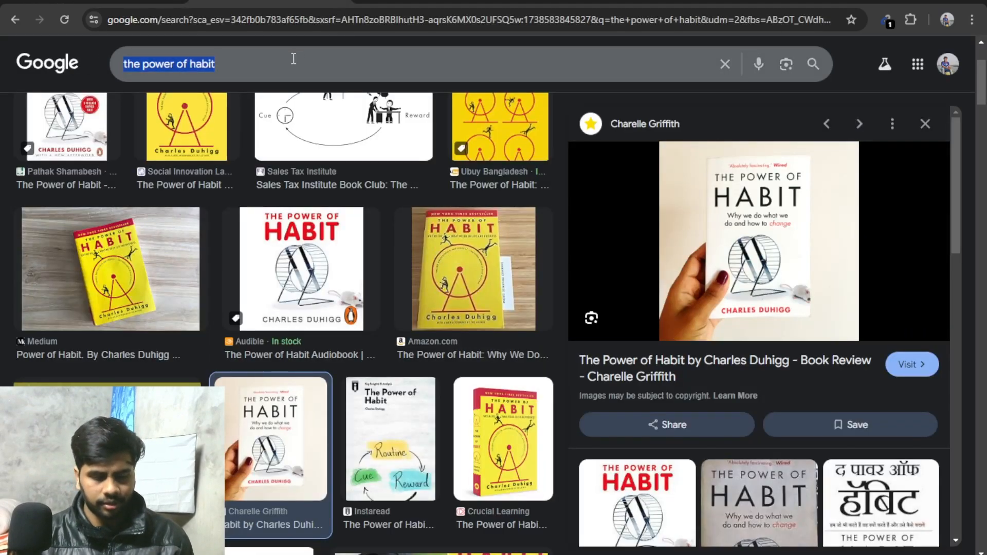
type("road to su")
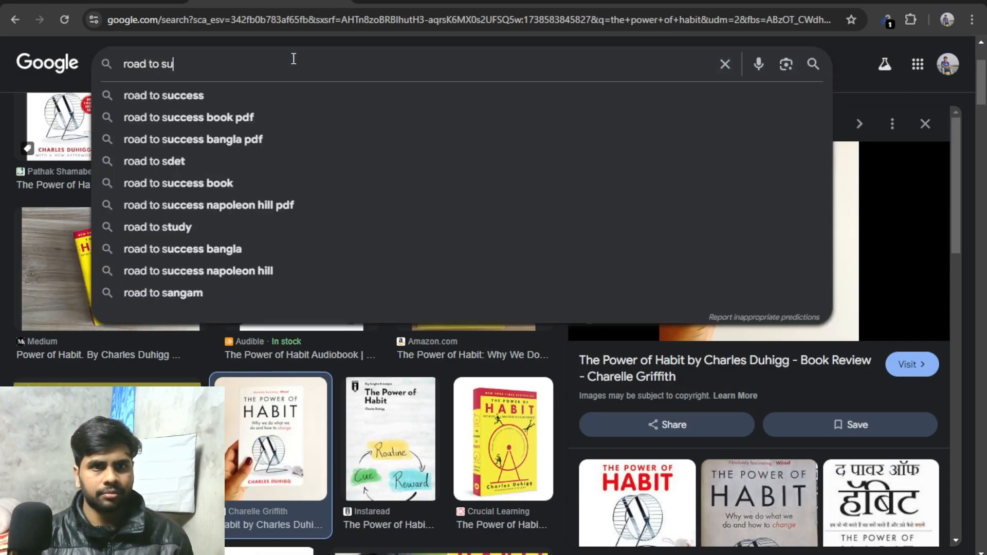
type("cc")
left_click(229, 96)
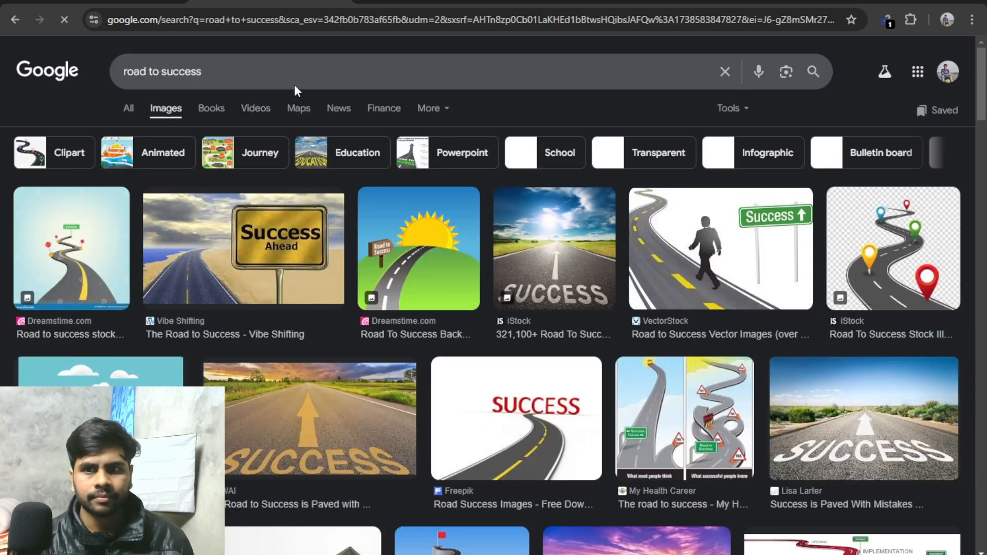
left_click(296, 71)
type("book")
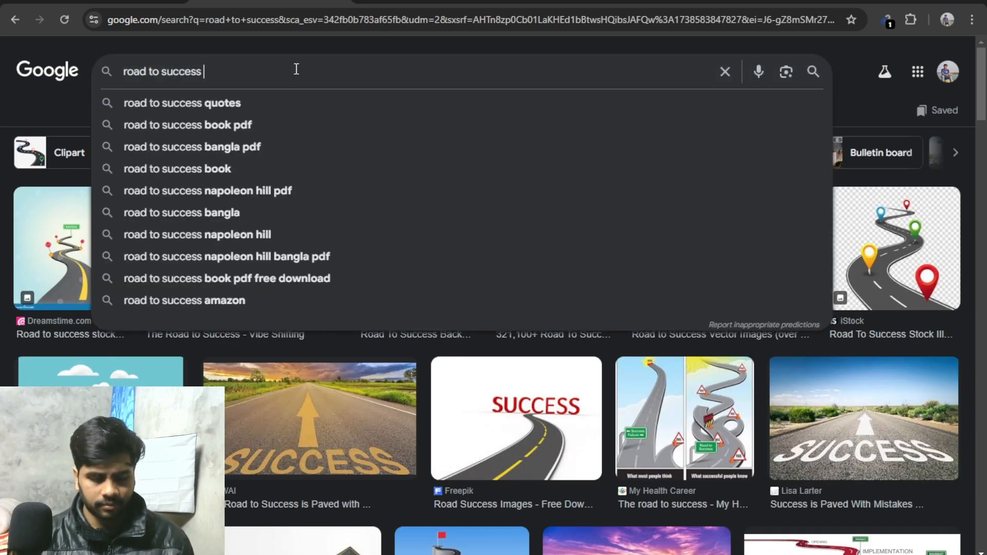
key("Return")
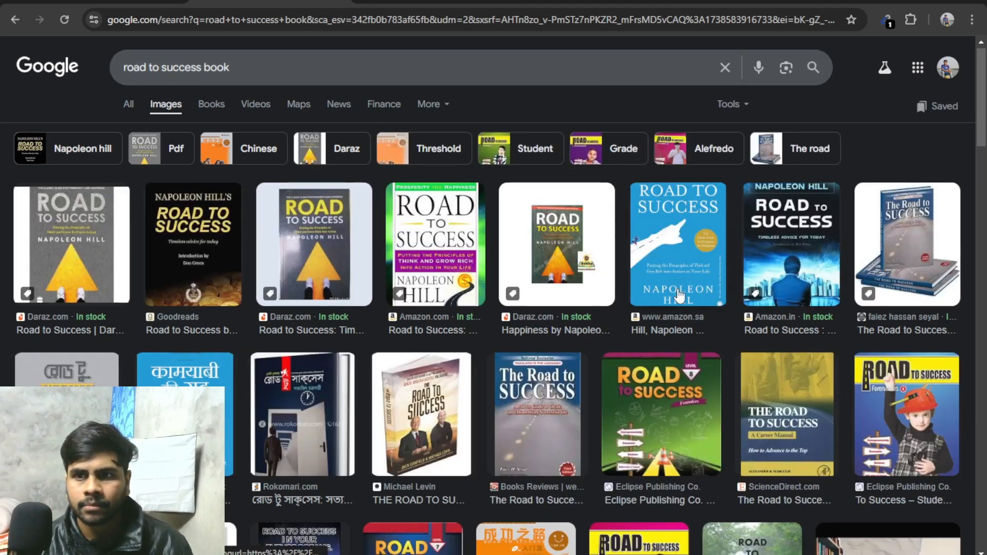
scroll(689, 289, "down", 3)
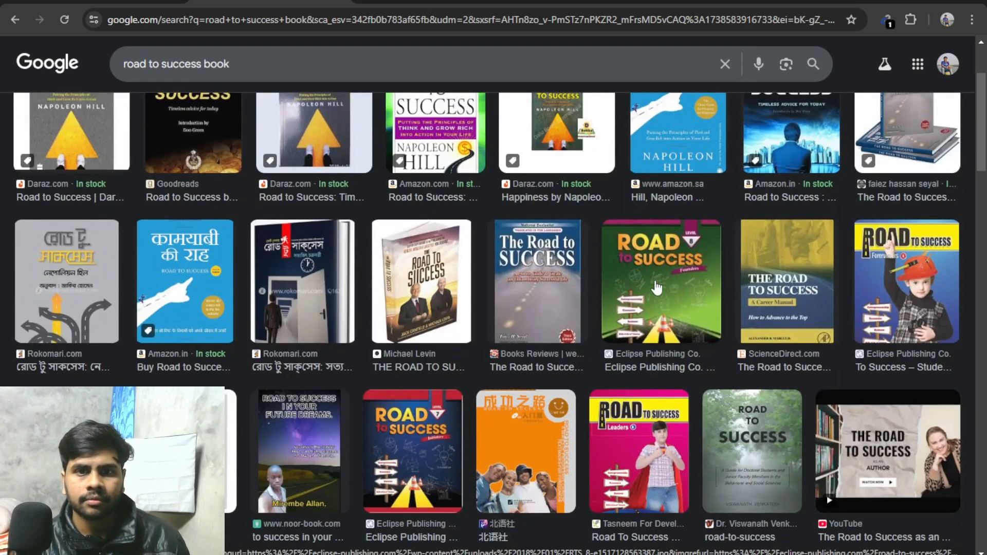
left_click(438, 274)
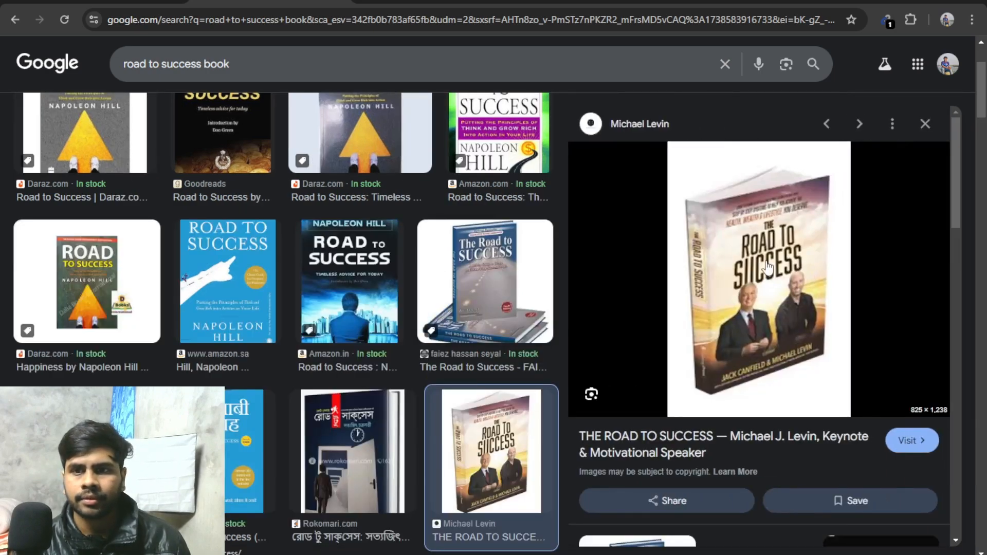
right_click(767, 265)
left_click(840, 432)
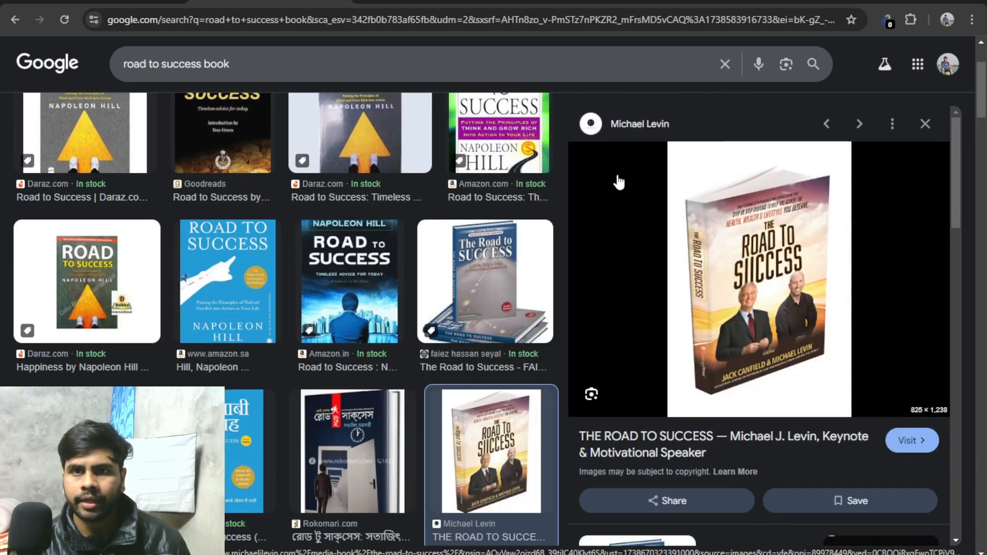
left_click(492, 3)
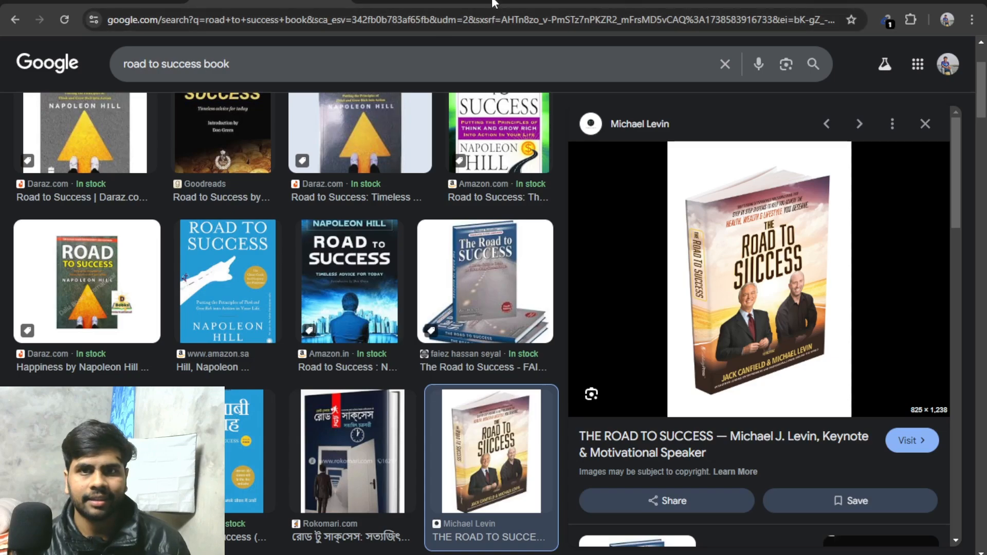
scroll(200, 214, "down", 6)
Step: Preview the Road to Success book photo with the yellow arrow, open it in its own browser tab and copy its web address
scroll(251, 262, "up", 7)
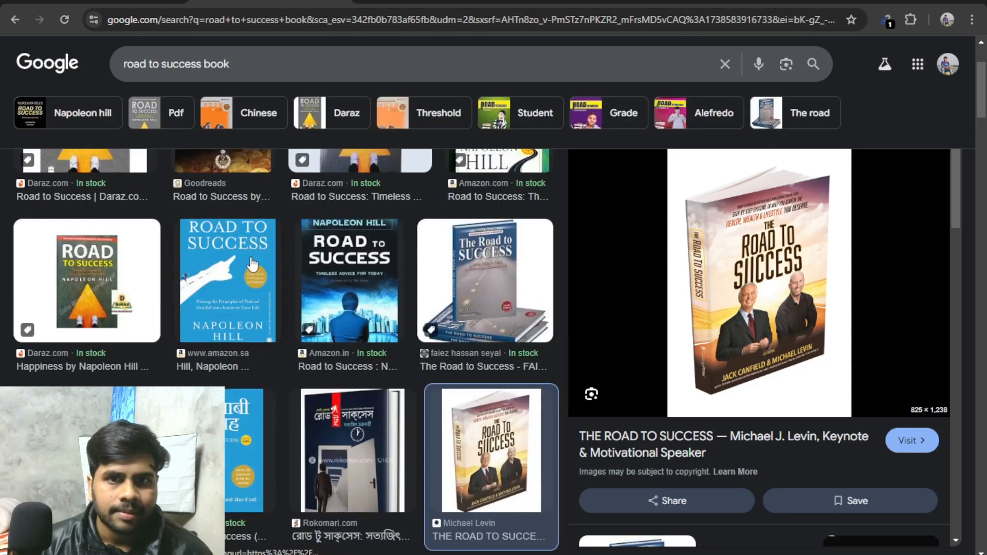
left_click(367, 257)
scroll(751, 300, "down", 3)
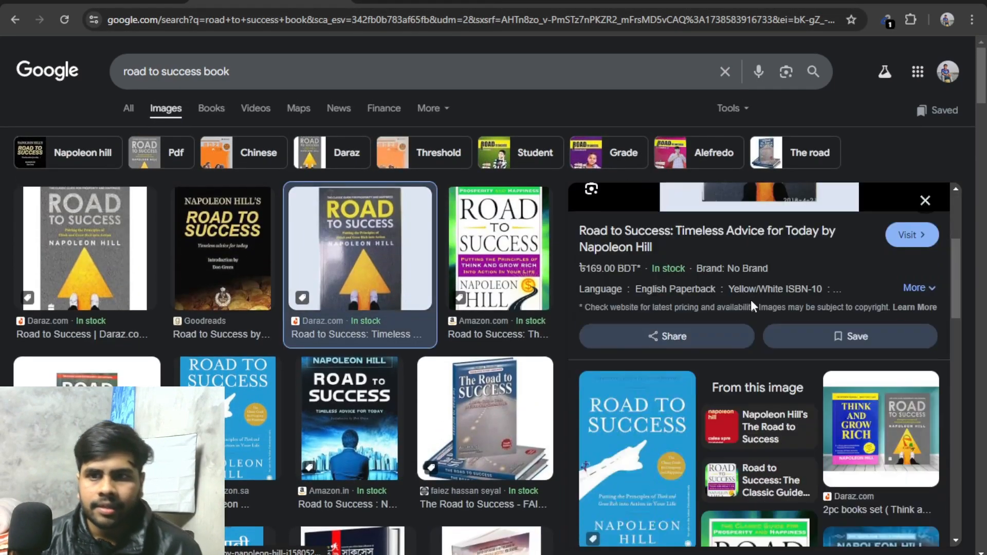
scroll(750, 300, "up", 3)
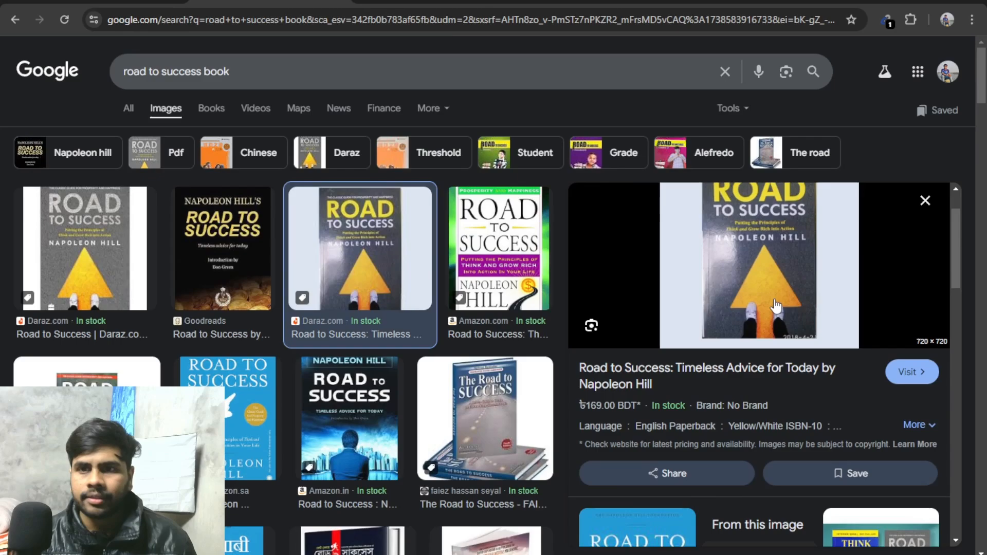
right_click(767, 246)
left_click(816, 453)
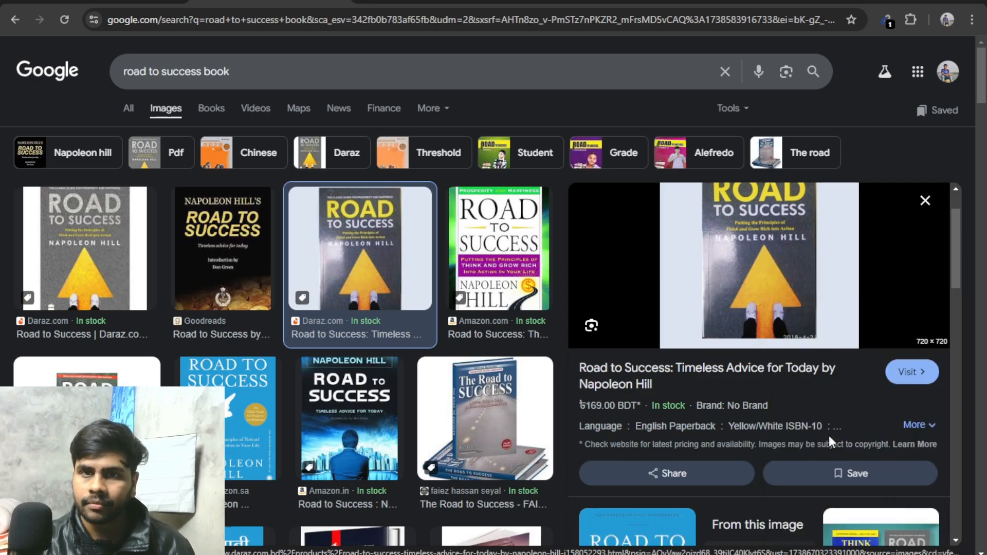
left_click(394, 1)
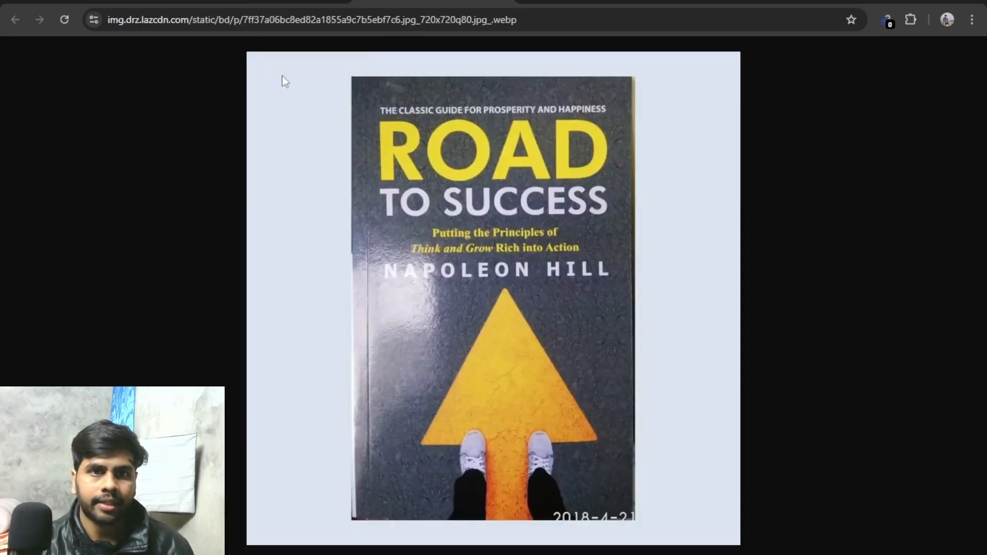
right_click(424, 16)
left_click(488, 148)
Step: Set the copied image address as the cover of the Road to success page in Notion and return to the Books gallery
key("ctrl+Tab")
left_click(553, 278)
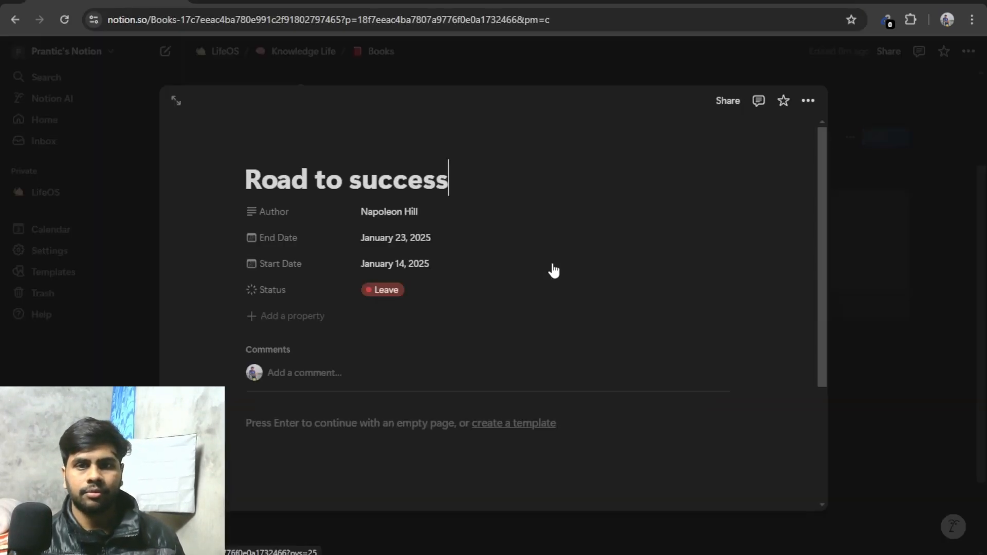
mouse_move(284, 149)
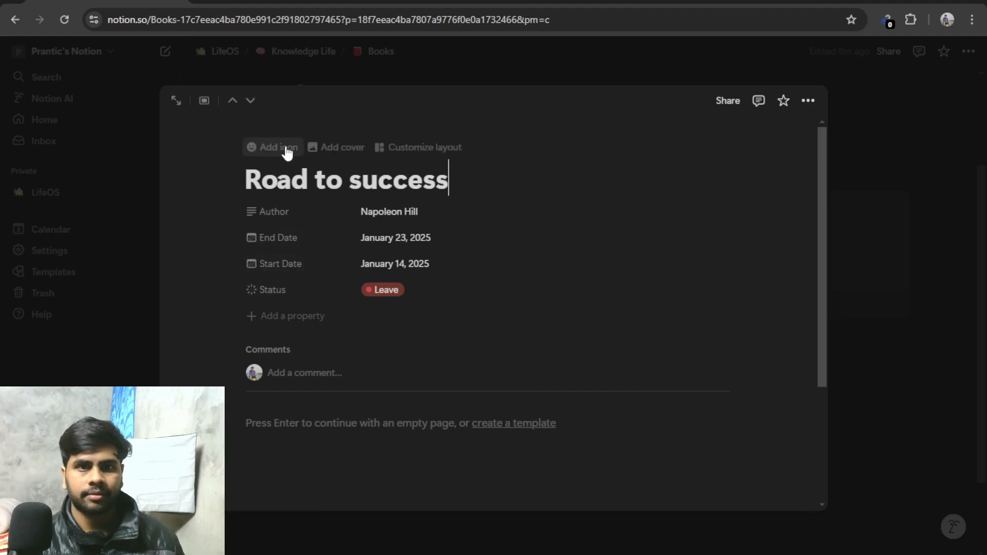
left_click(349, 149)
left_click(617, 134)
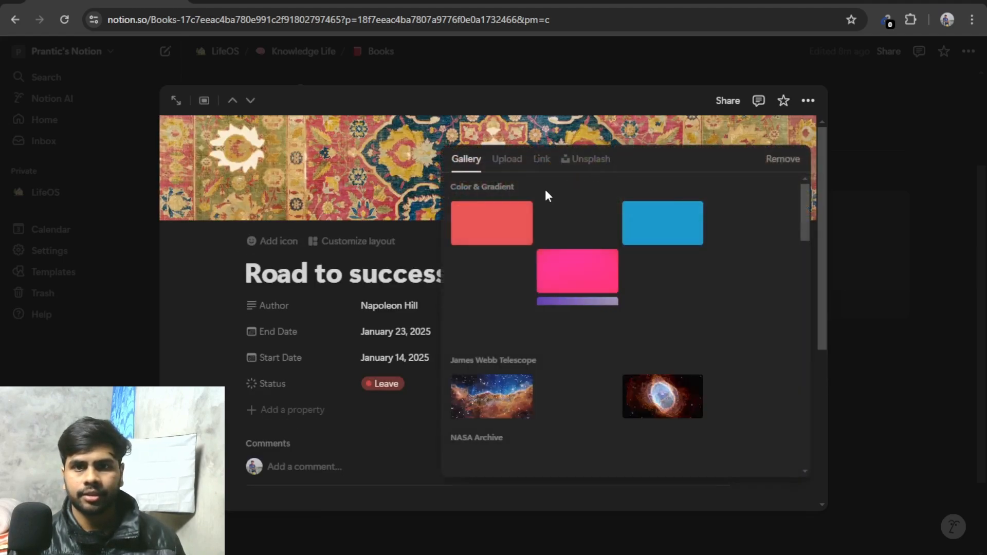
left_click(542, 160)
key("ctrl+v")
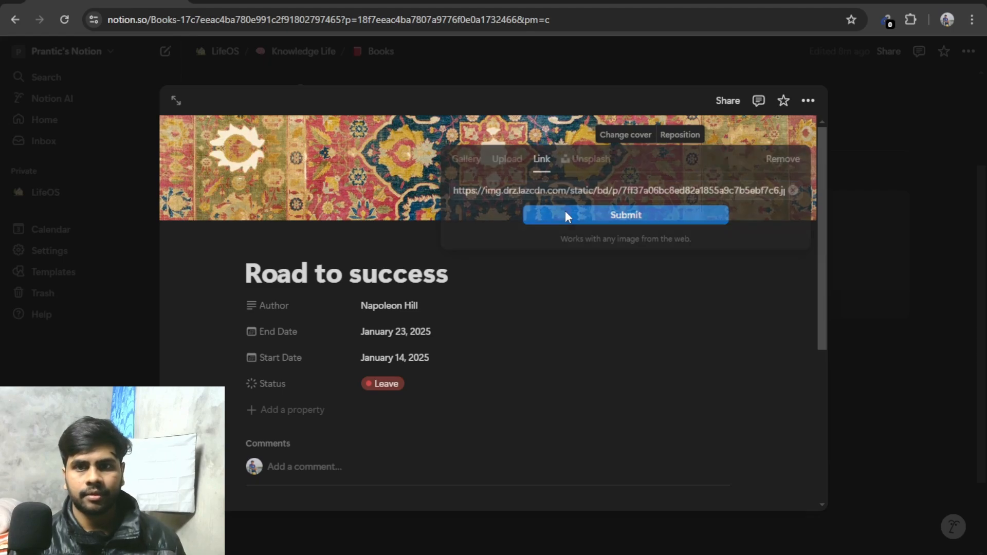
left_click(566, 212)
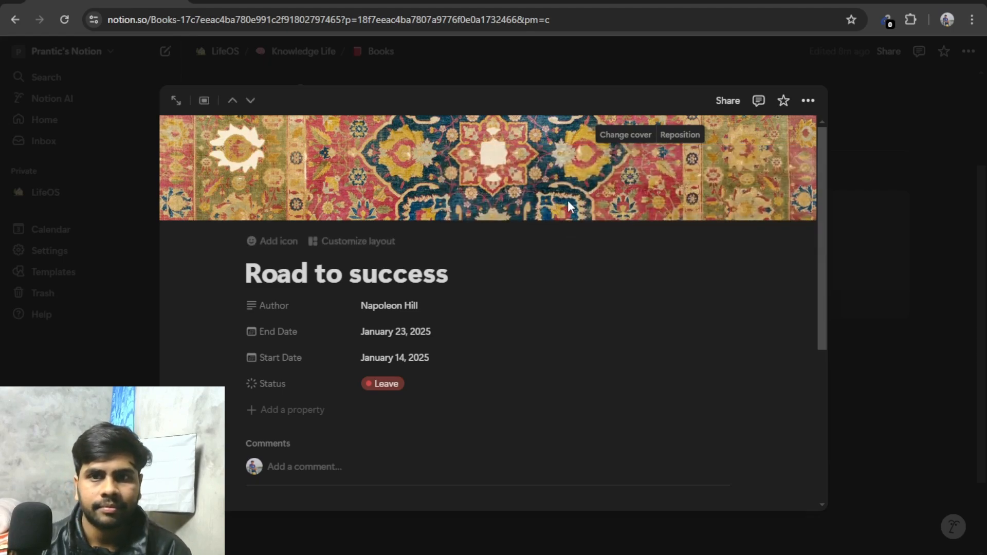
key("Escape")
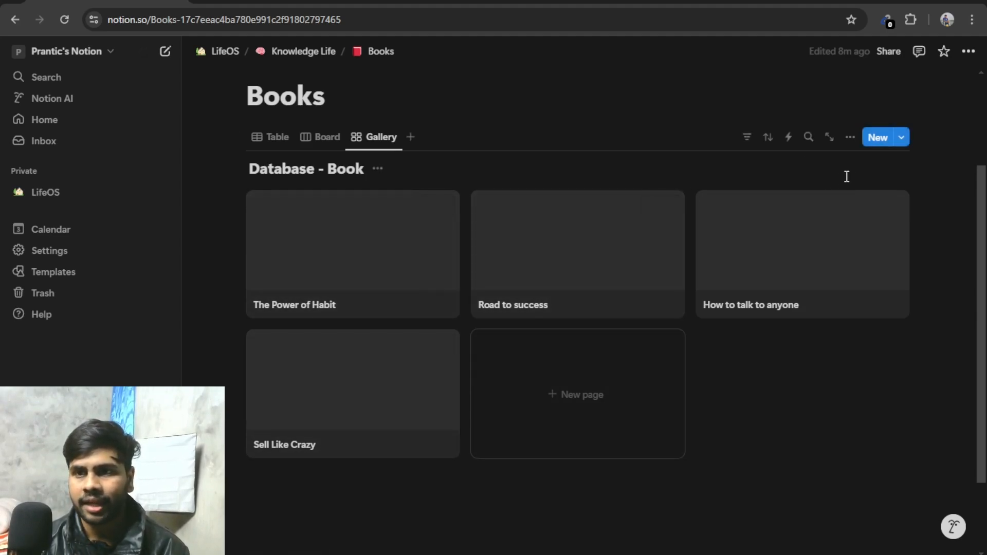
Step: Set the Gallery view's card preview to Page cover
left_click(851, 137)
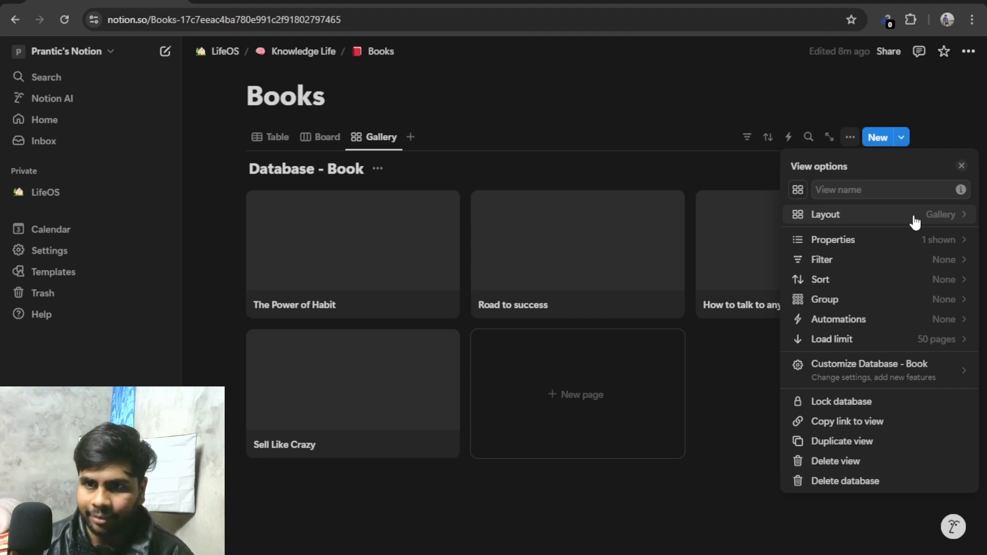
left_click(933, 222)
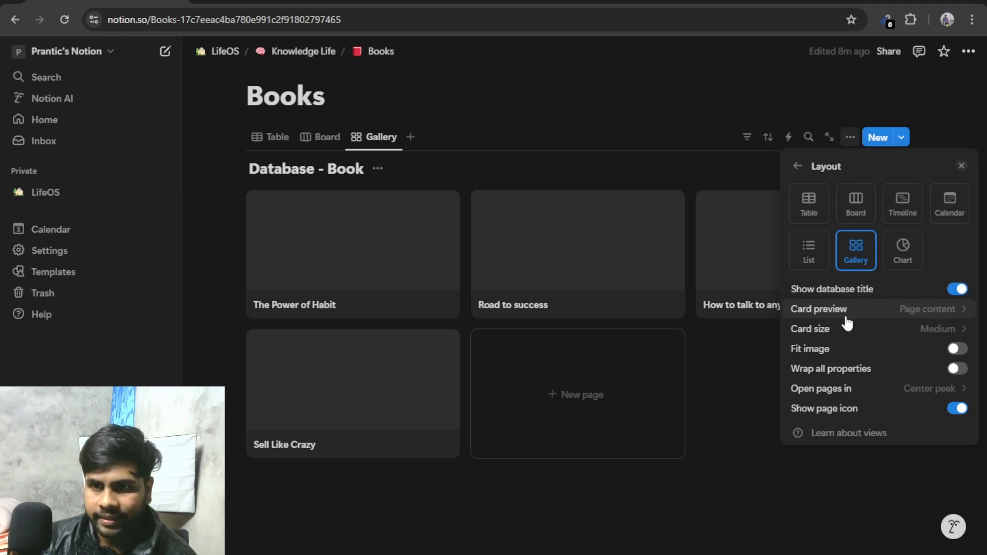
left_click(896, 312)
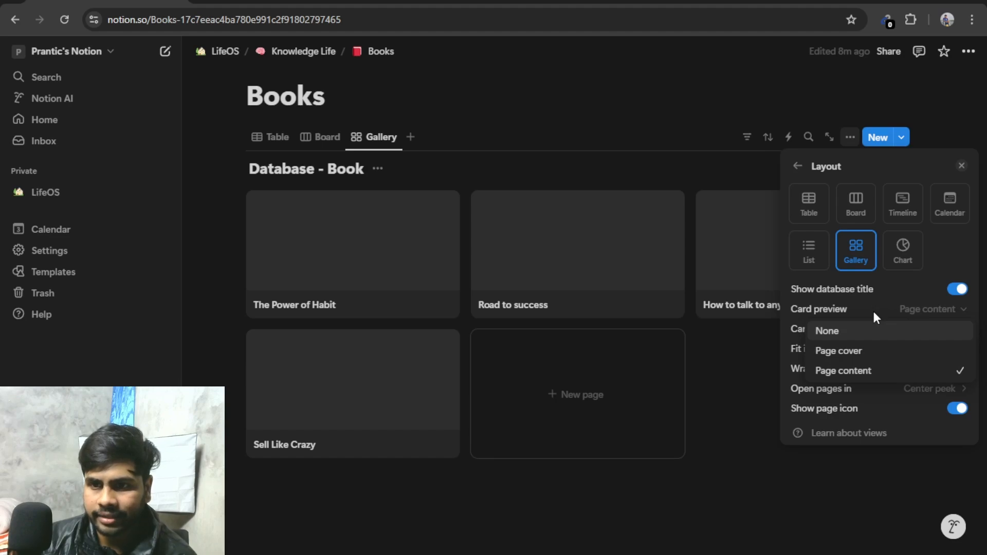
left_click(843, 352)
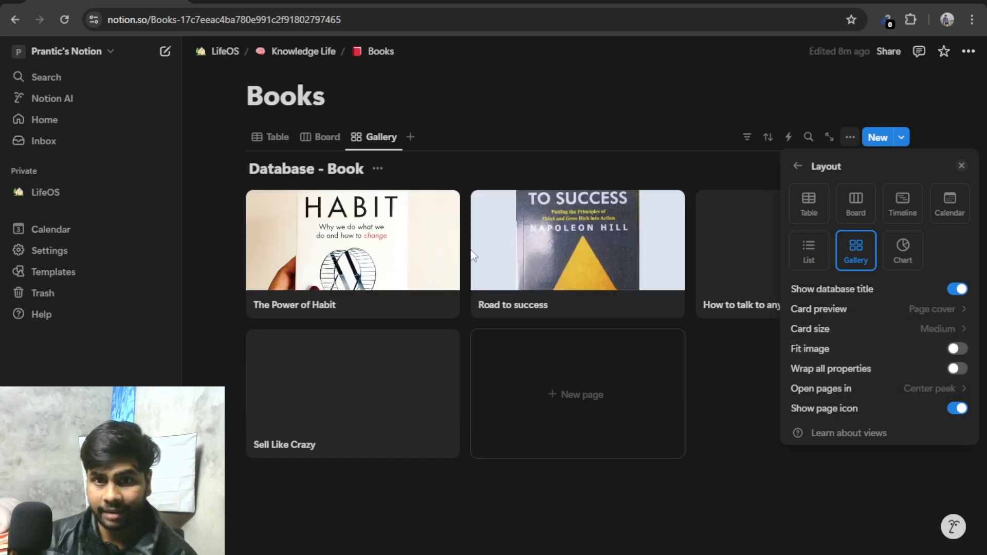
left_click(745, 345)
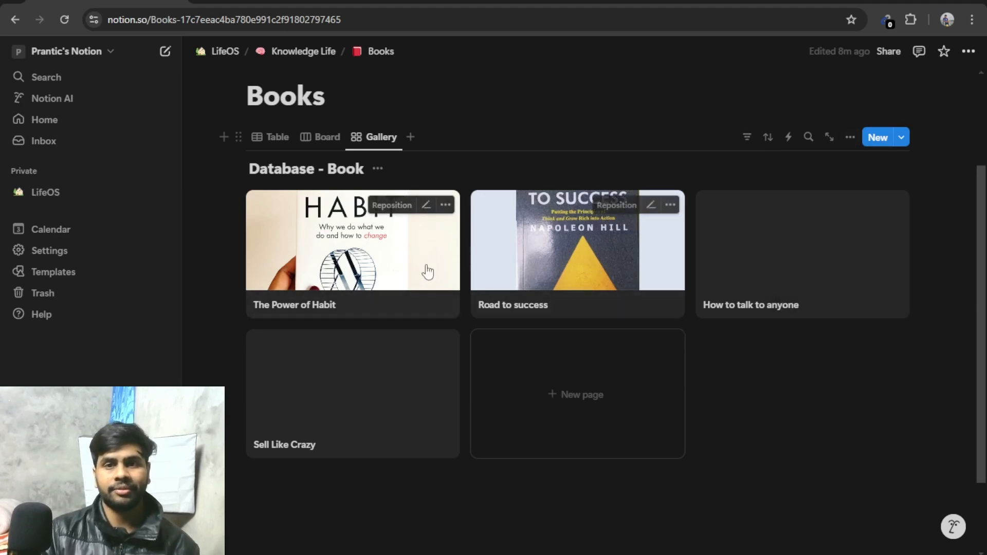
Step: Reposition the covers on The Power of Habit and Road to success cards so each shows its full book title
left_click(392, 204)
left_click_drag(419, 280, 423, 326)
left_click(619, 206)
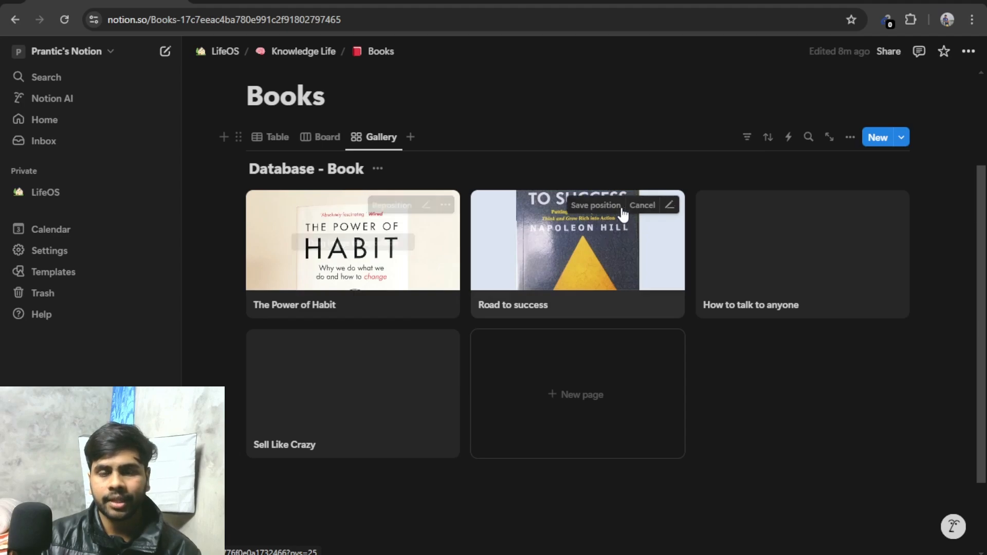
left_click_drag(624, 217, 648, 348)
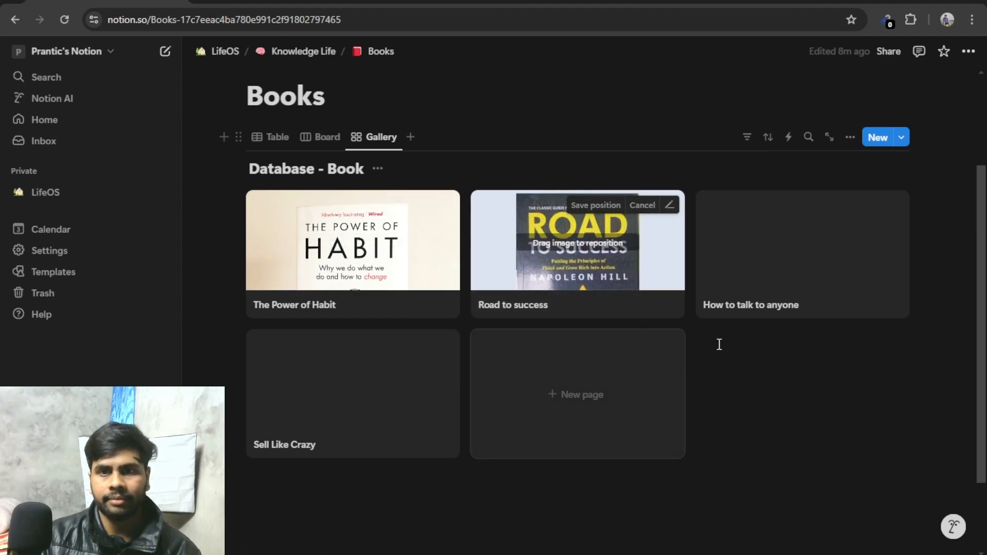
left_click(852, 426)
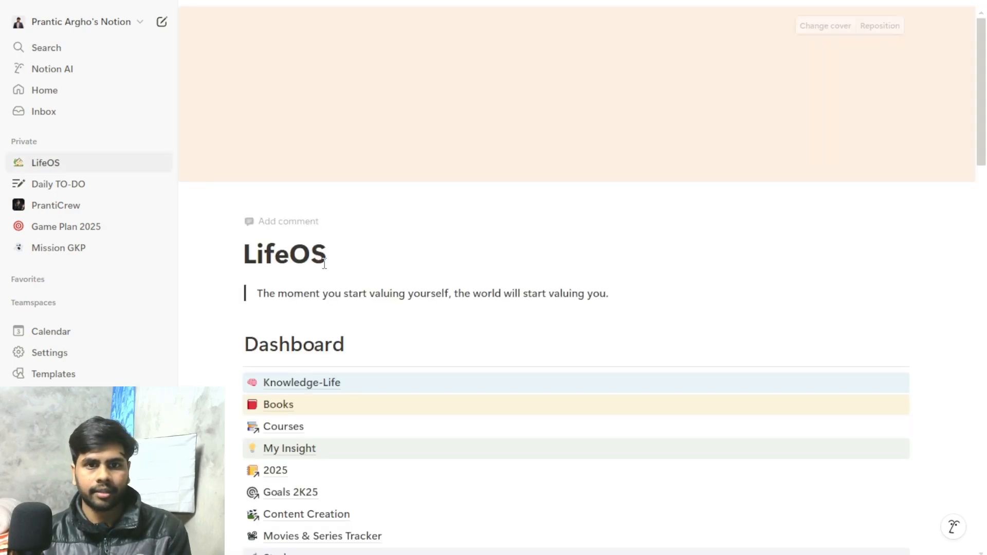
Step: Open the Books page from the finished LifeOS dashboard in the other workspace and look through its book collection
left_click(285, 405)
scroll(470, 238, "down", 3)
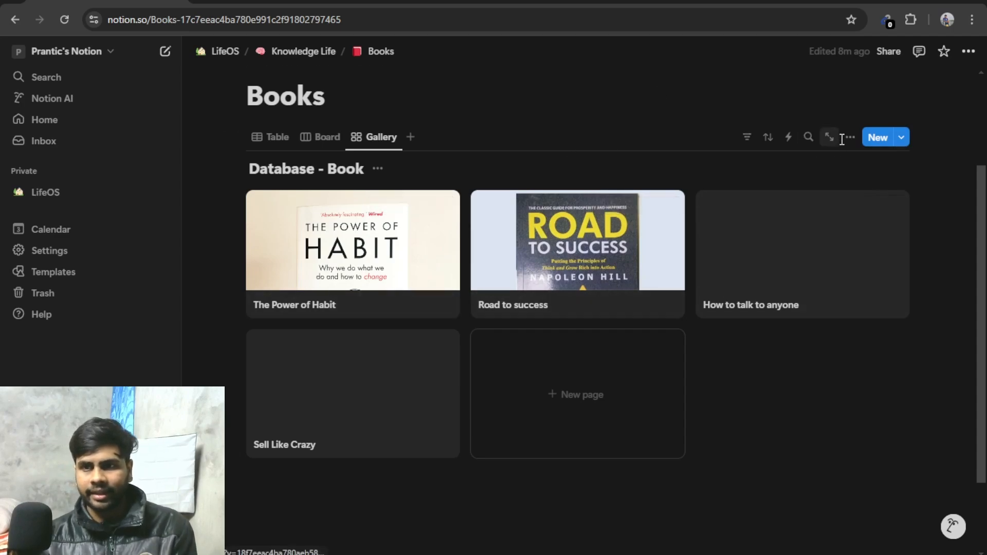
Step: Open the How to talk to anyone page from the gallery and start an empty content block in its body
left_click(782, 256)
scroll(583, 262, "down", 3)
left_click(269, 249)
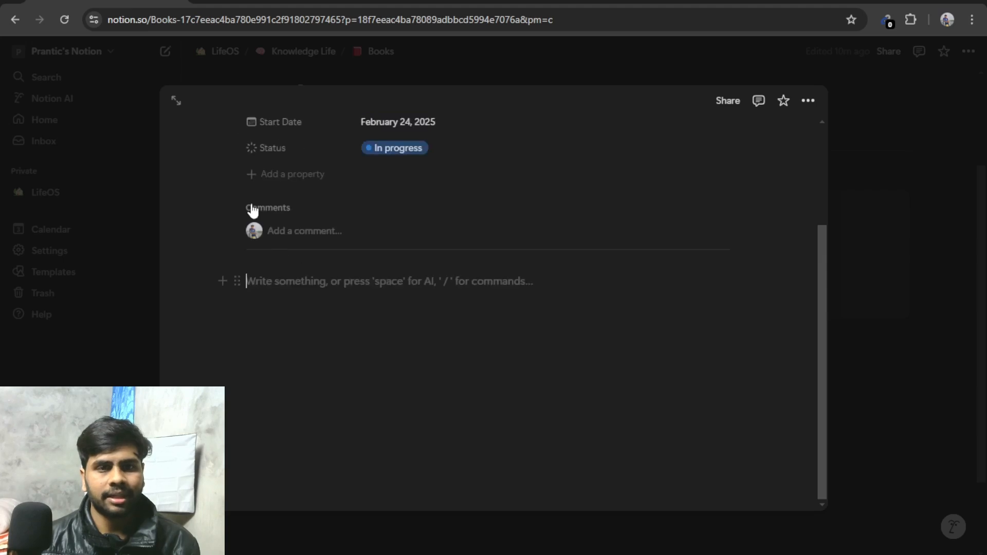
Step: Search Google Images for "how to talk to anyone" in a new browser tab
key("ctrl+t")
type("how")
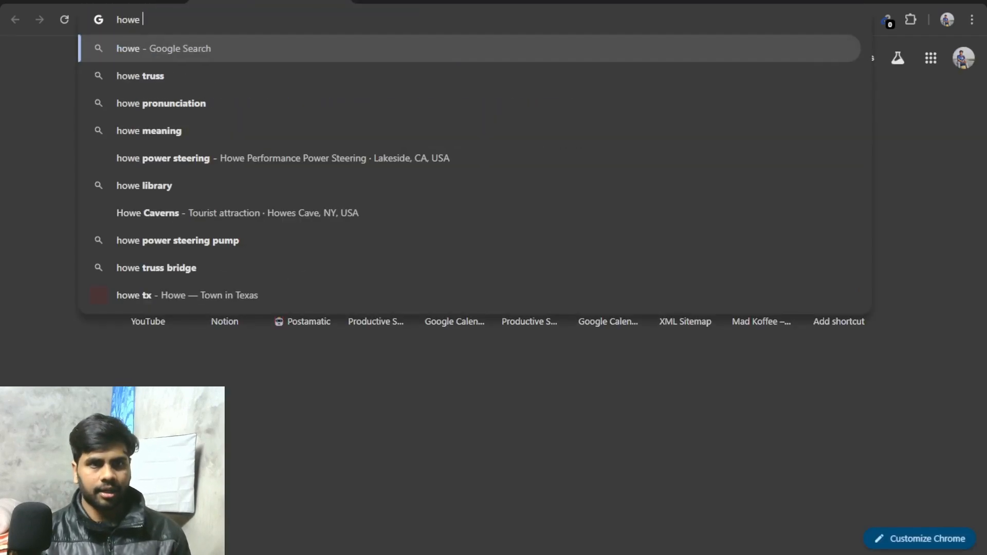
type(" to talk")
key("Return")
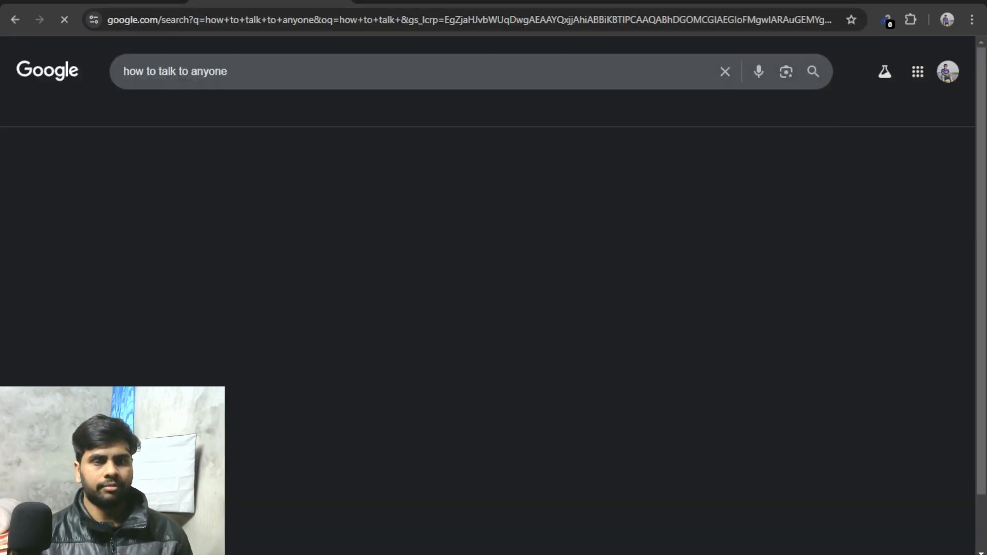
left_click(166, 108)
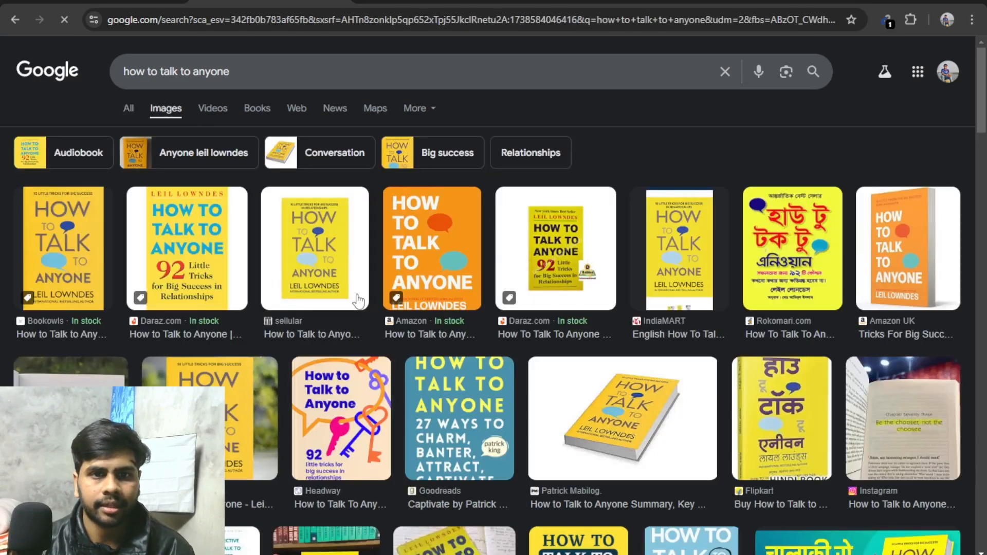
Step: Insert the photo of the tilted yellow book into the How to talk to anyone page's content and return to the gallery
left_click(642, 451)
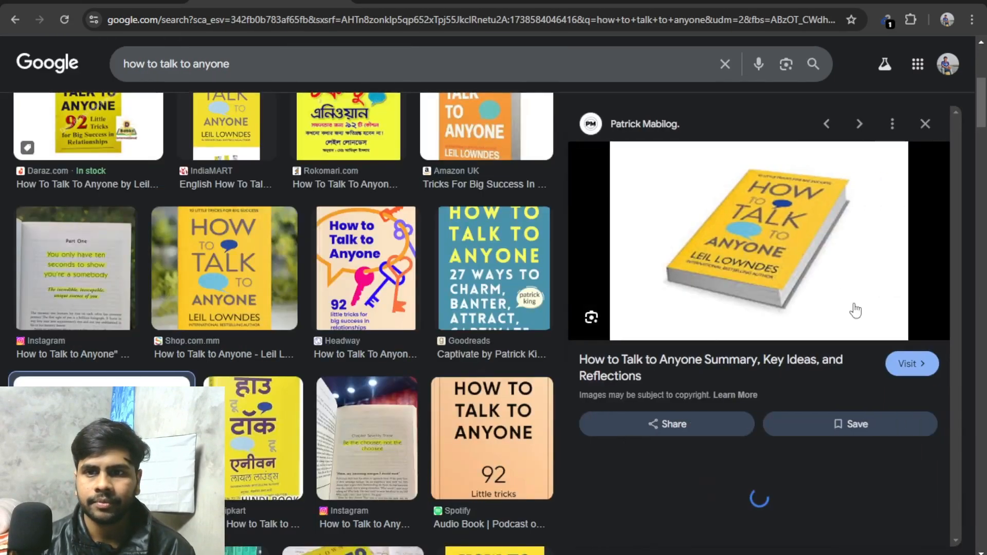
left_click_drag(779, 233, 479, 343)
left_click(882, 332)
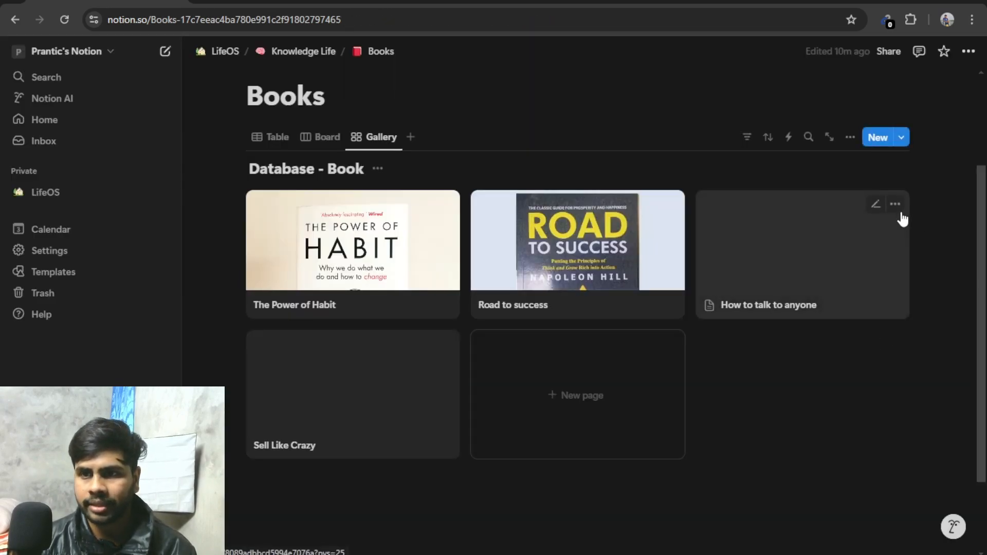
Step: Switch the Gallery view's card preview to Page content
left_click(850, 137)
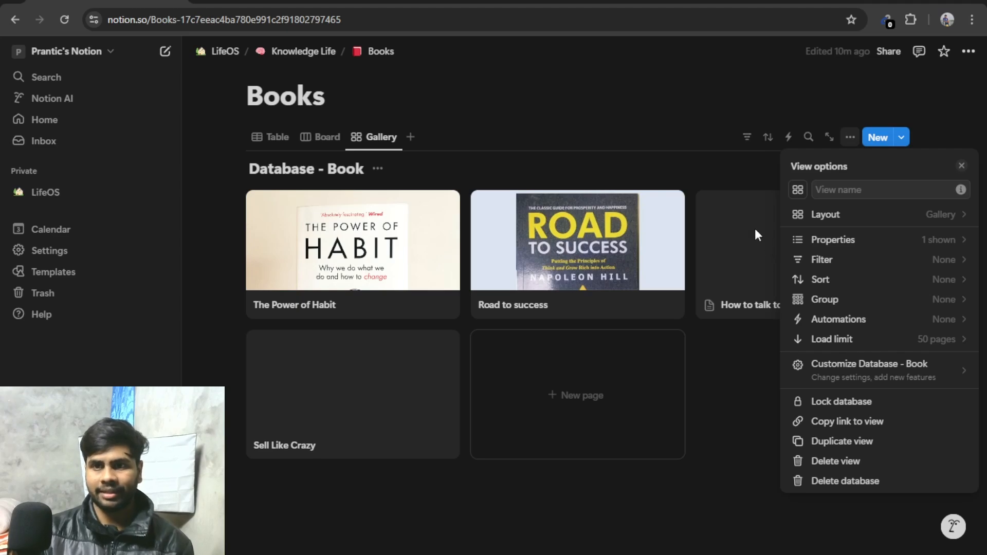
left_click(895, 214)
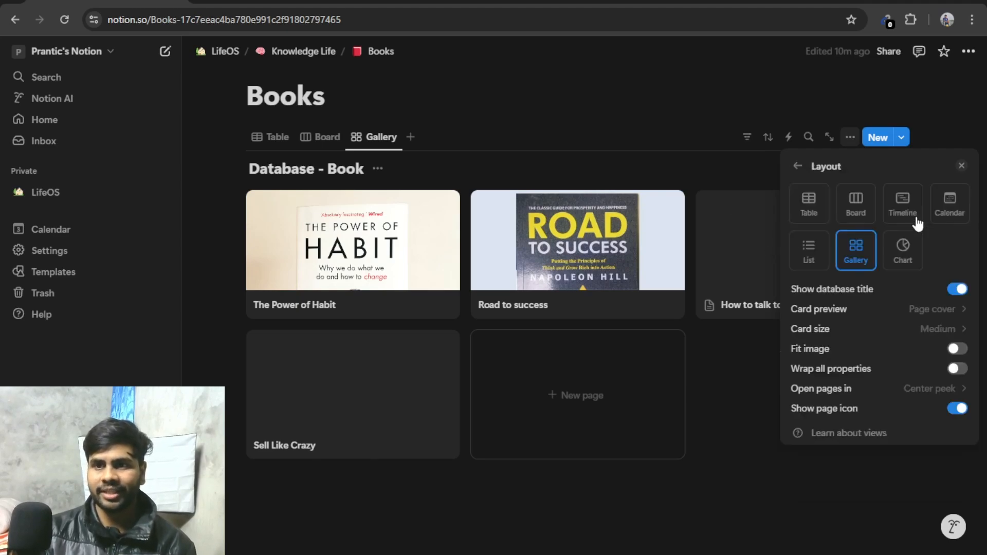
left_click(951, 313)
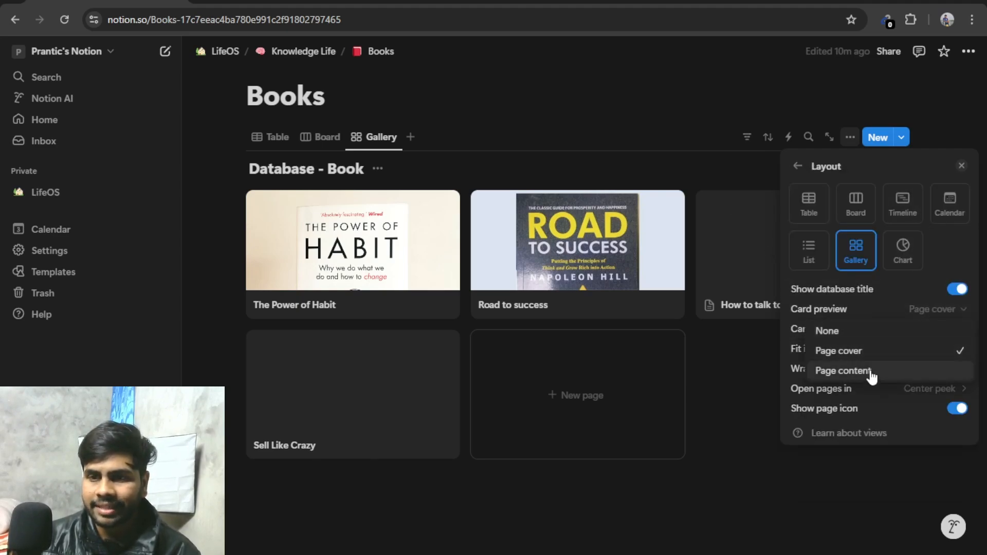
left_click(843, 371)
left_click(731, 378)
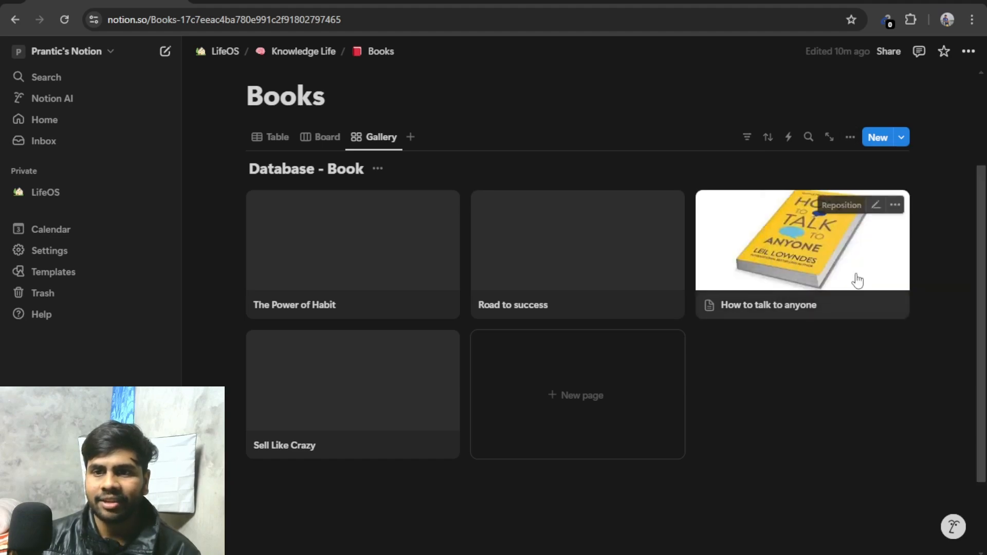
Step: Reposition the image on the How to talk to anyone card so the whole book shows
left_click(839, 214)
left_click_drag(840, 216, 839, 241)
left_click(815, 393)
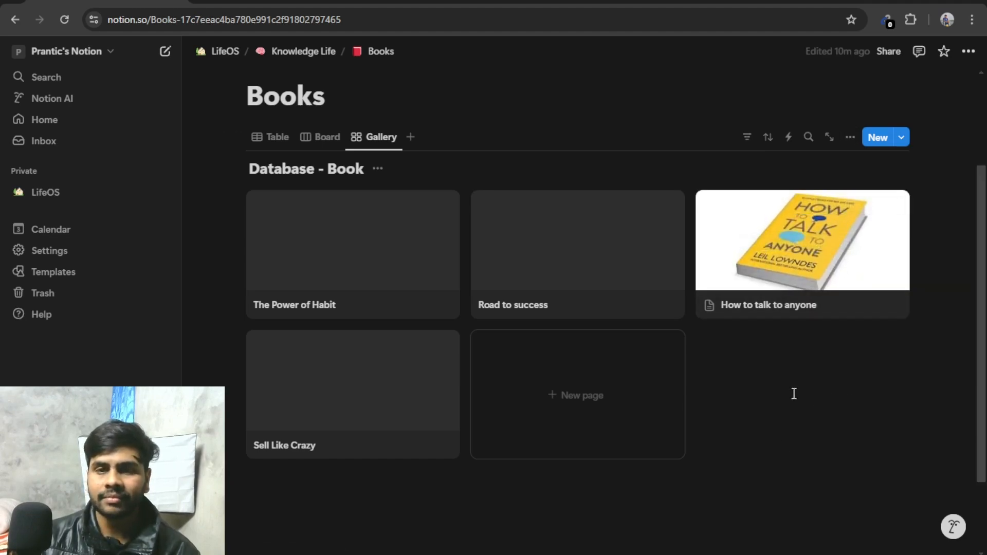
Step: Examine the contents of the How to talk to anyone and Road to success pages and an example book gallery
left_click(802, 242)
scroll(476, 322, "down", 2)
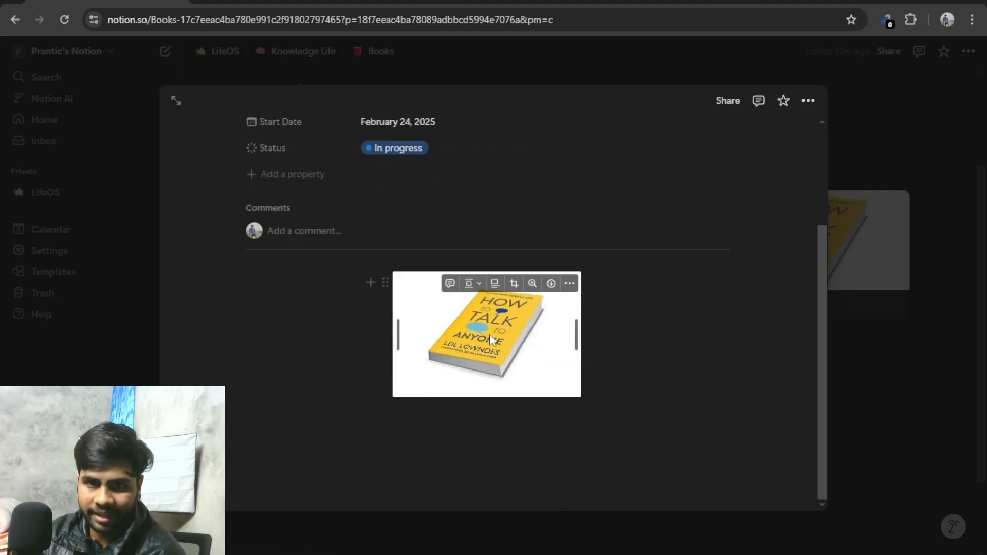
left_click(874, 342)
left_click(595, 273)
scroll(415, 359, "down", 5)
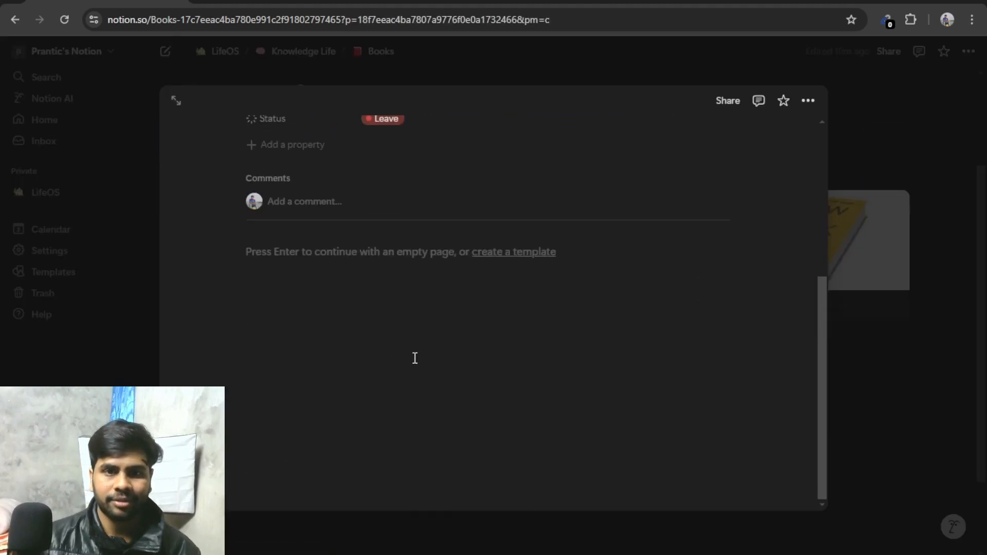
left_click(324, 265)
scroll(396, 301, "up", 5)
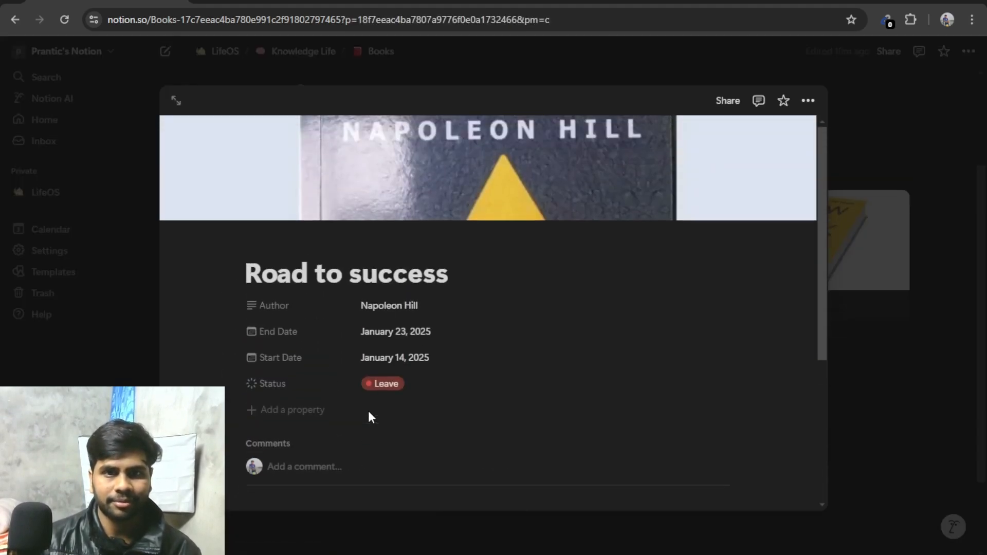
left_click(921, 387)
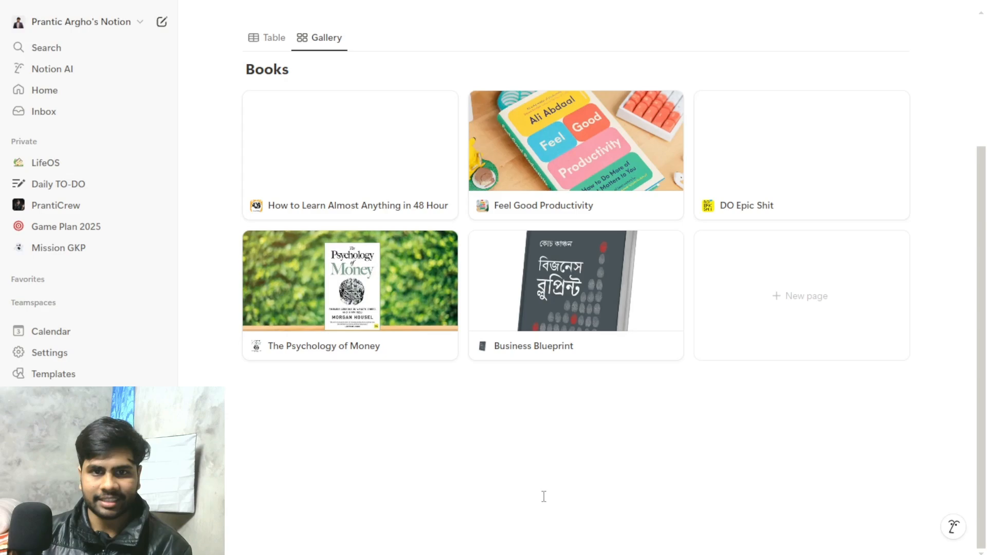
scroll(542, 496, "up", 3)
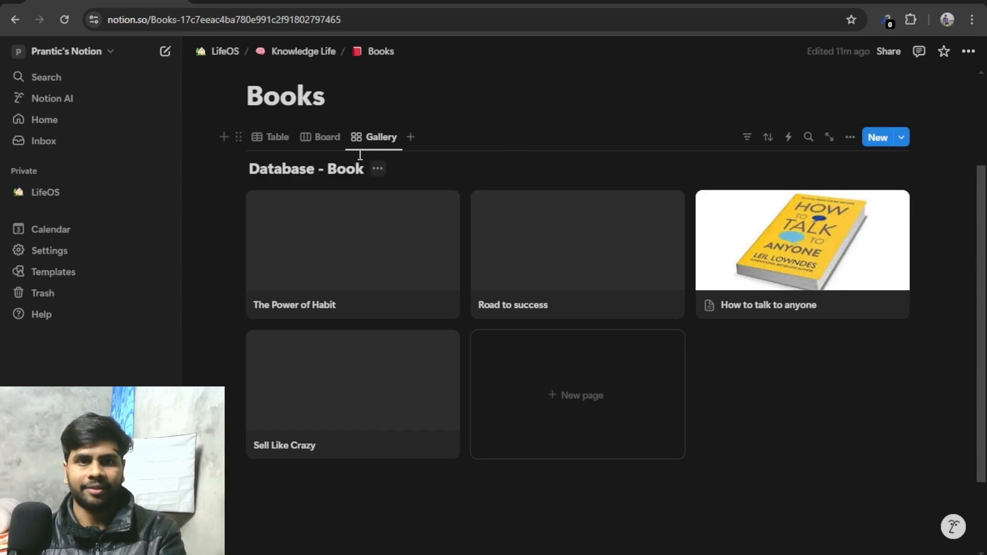
Step: Switch the Gallery view's card preview to Page cover
left_click(850, 137)
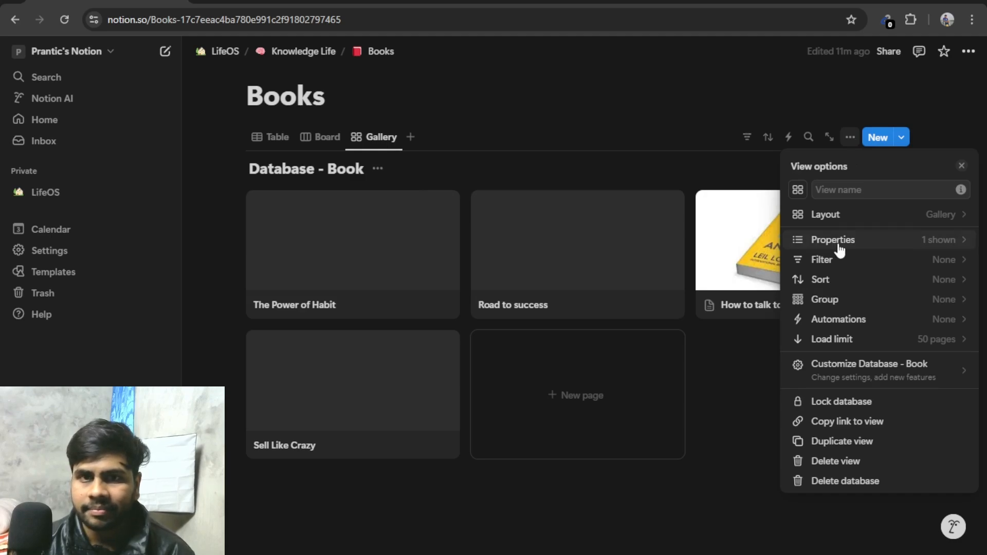
left_click(839, 242)
key("Escape")
left_click(850, 138)
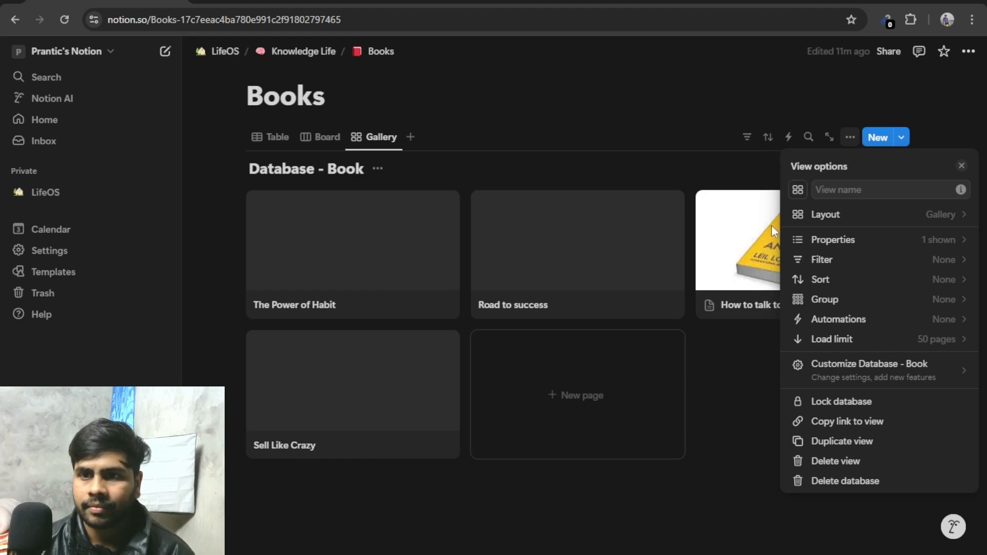
left_click(868, 215)
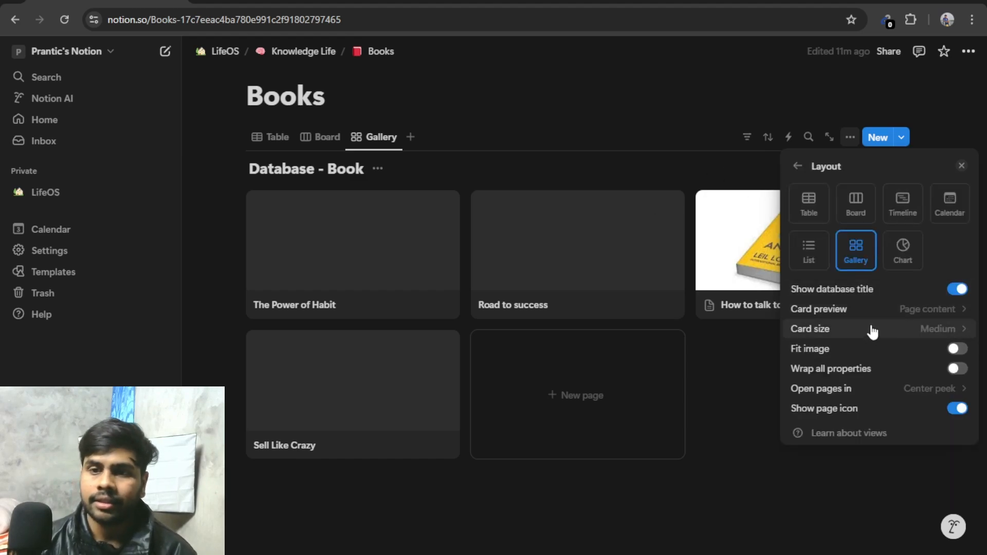
left_click(881, 316)
left_click(860, 351)
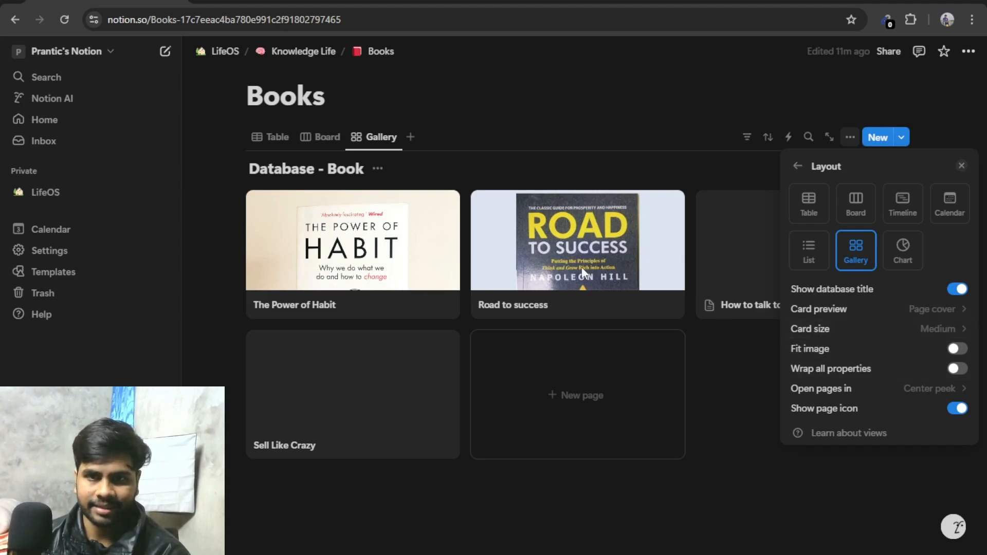
Step: Try the Large and Small card sizes and the Fit image option, restoring Medium cards with Fit image off
left_click(887, 335)
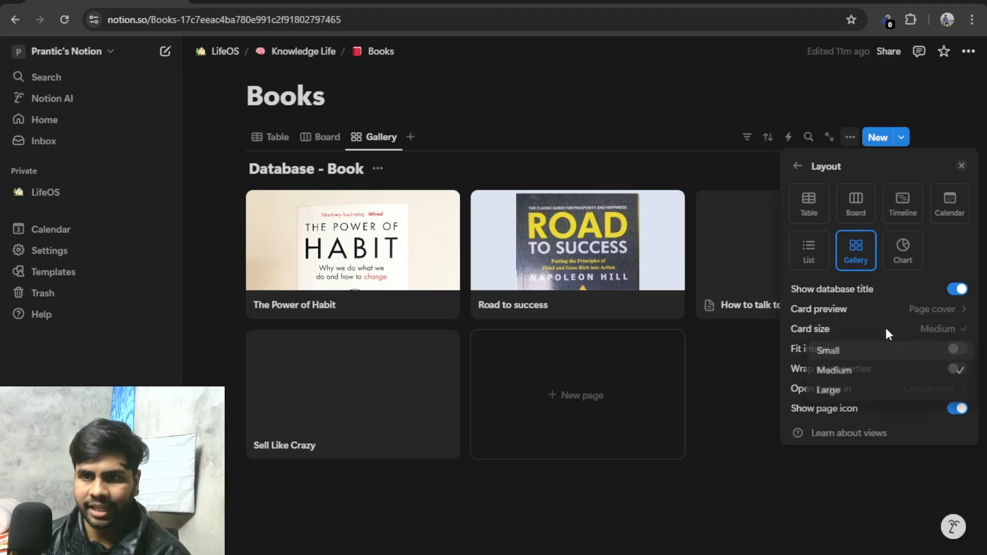
left_click(850, 392)
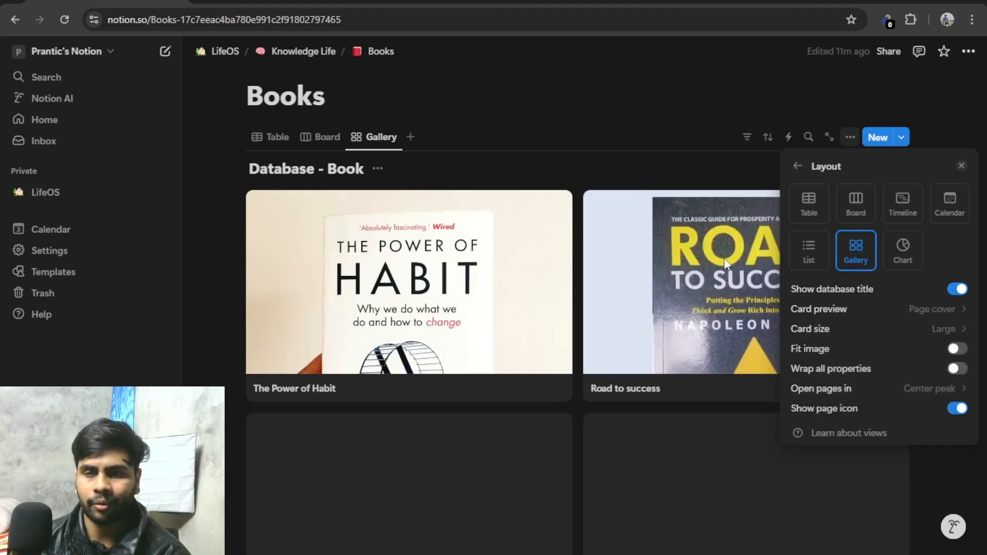
left_click(914, 335)
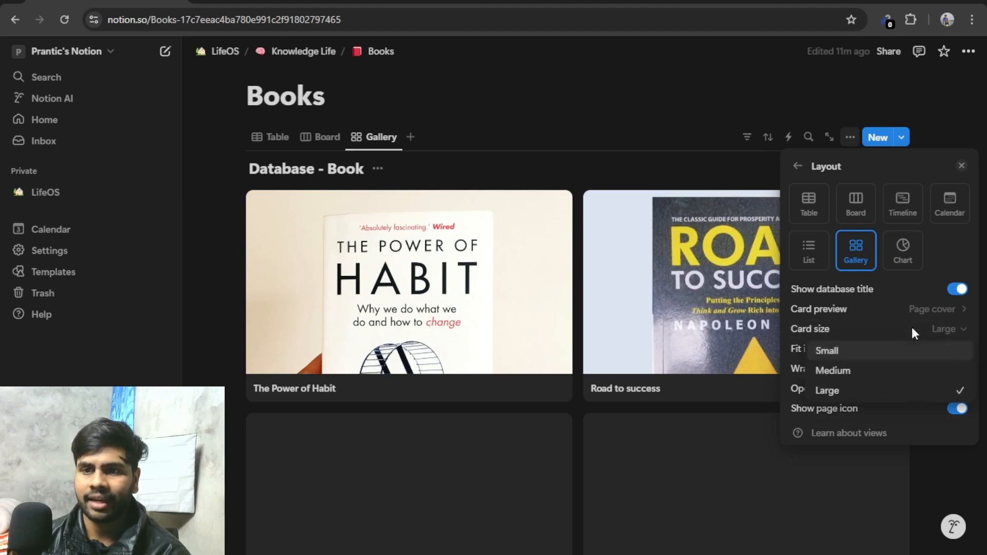
left_click(847, 352)
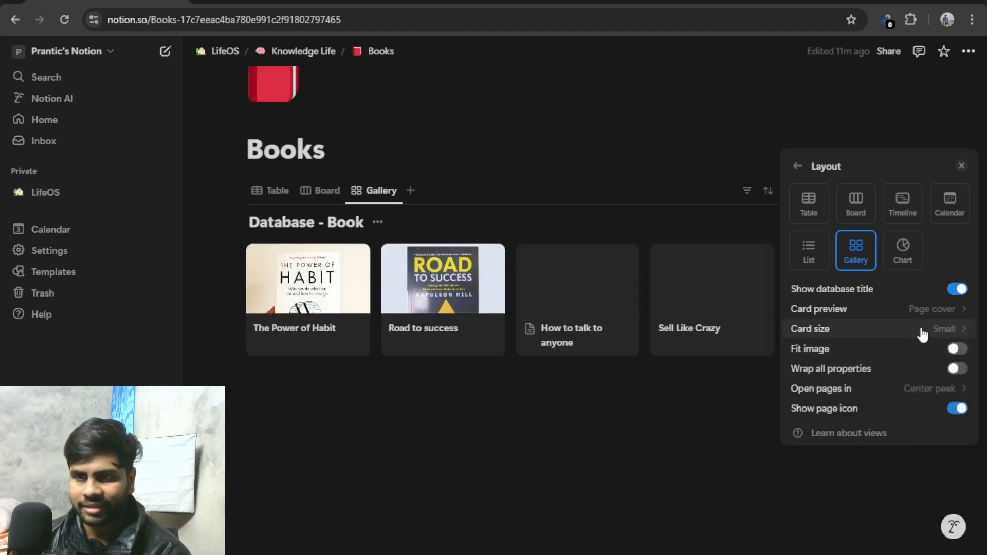
left_click(925, 335)
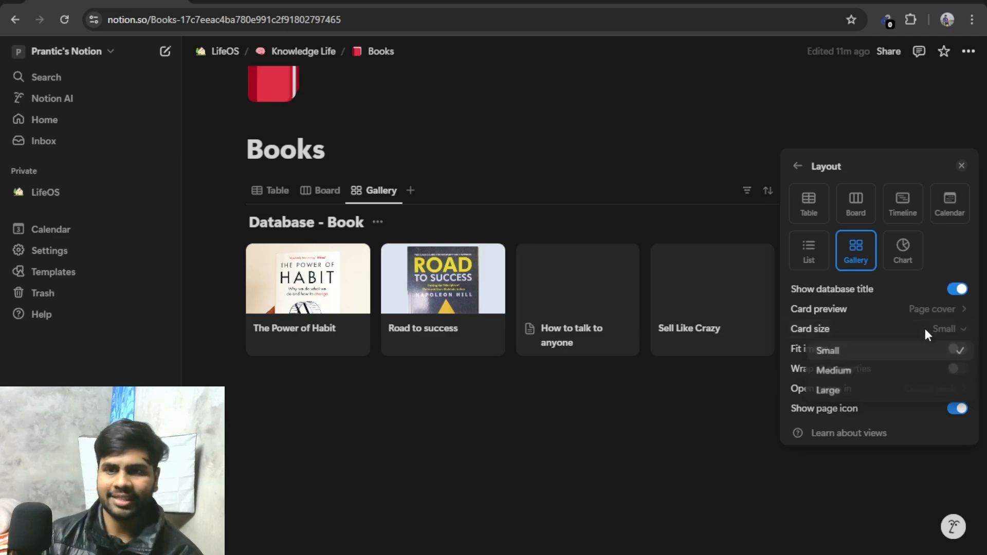
left_click(834, 369)
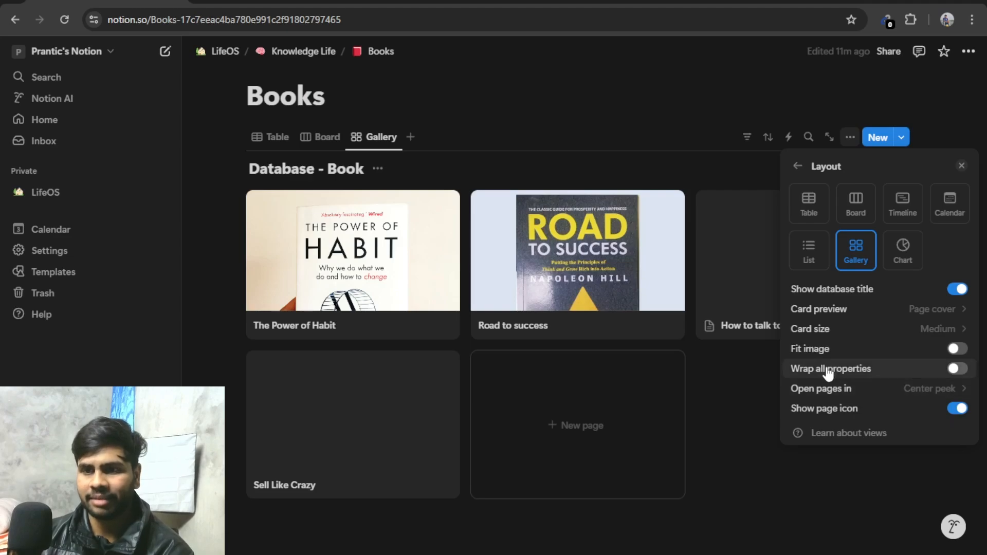
left_click(957, 350)
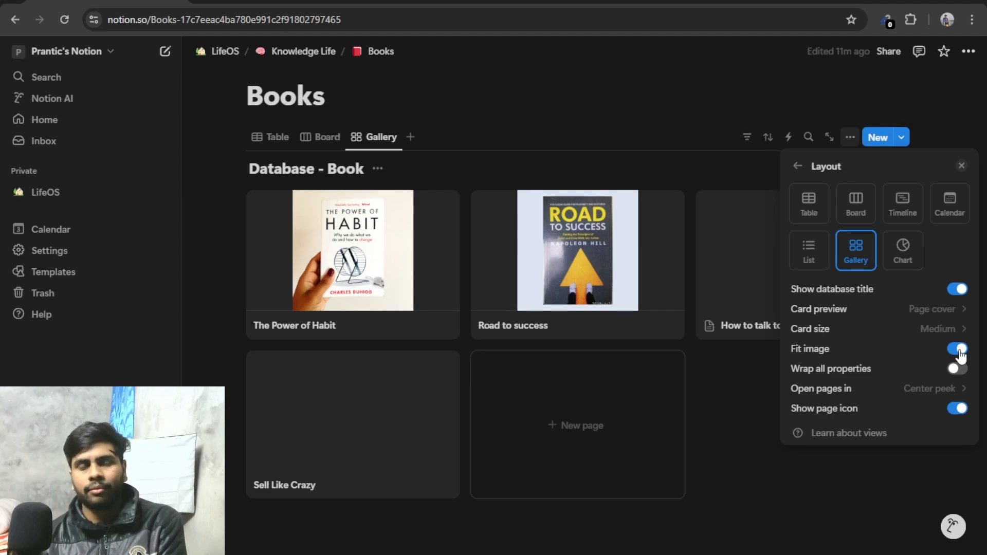
left_click(955, 350)
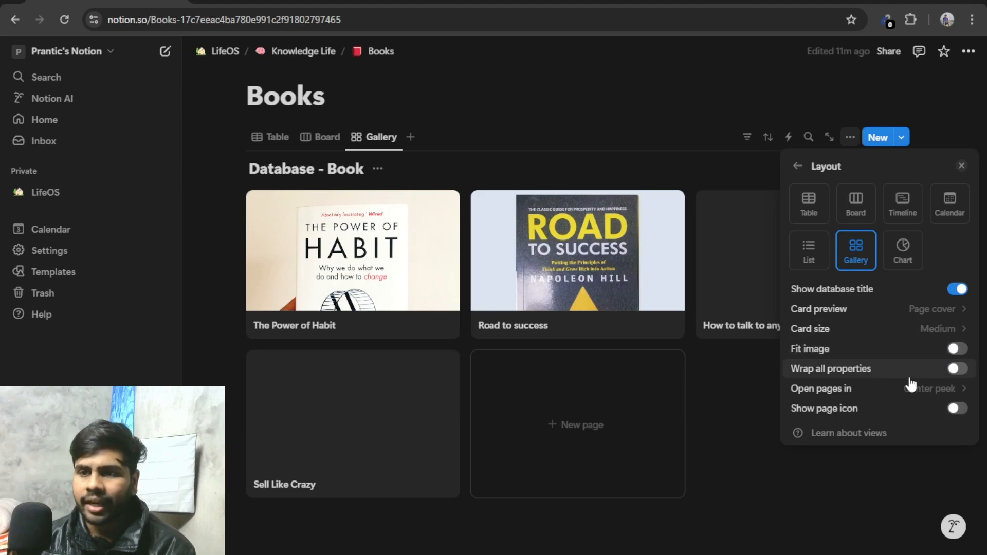
Step: Turn off Show page icon for the Gallery view's cards and close the view settings
left_click(835, 406)
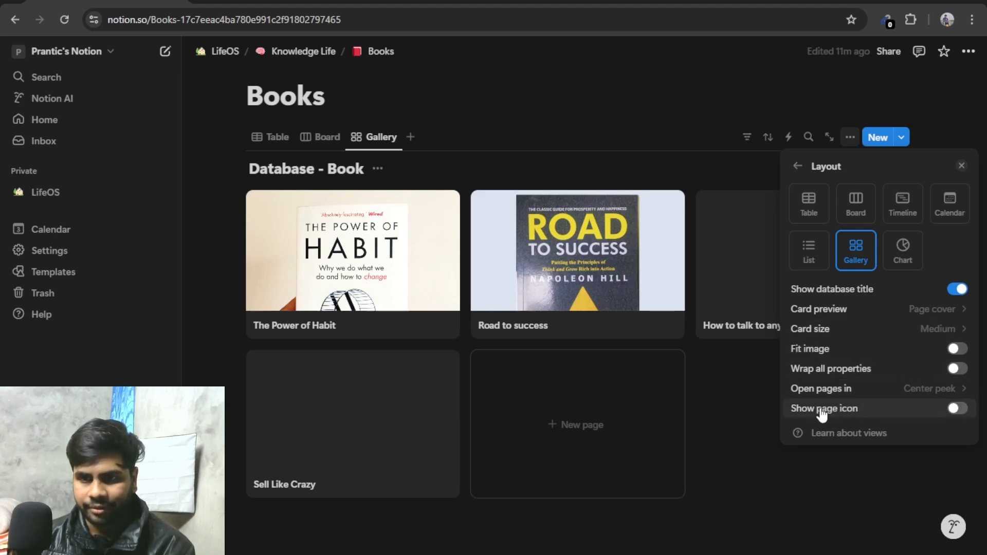
left_click(958, 410)
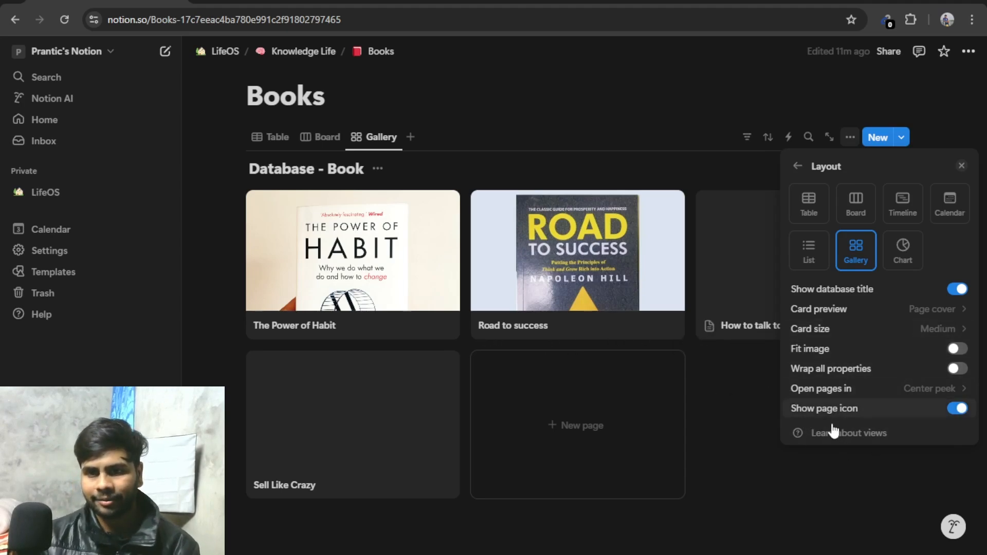
left_click(960, 409)
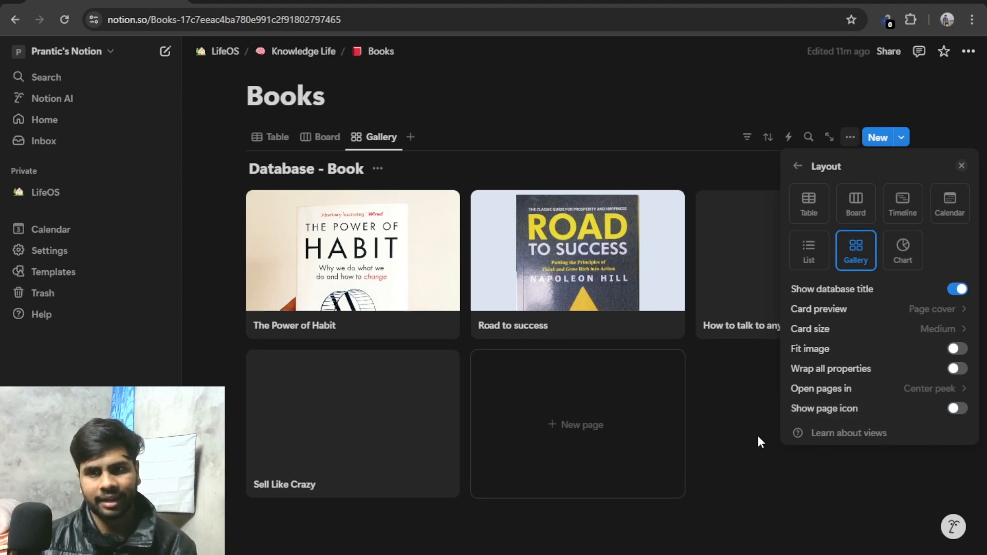
left_click(732, 404)
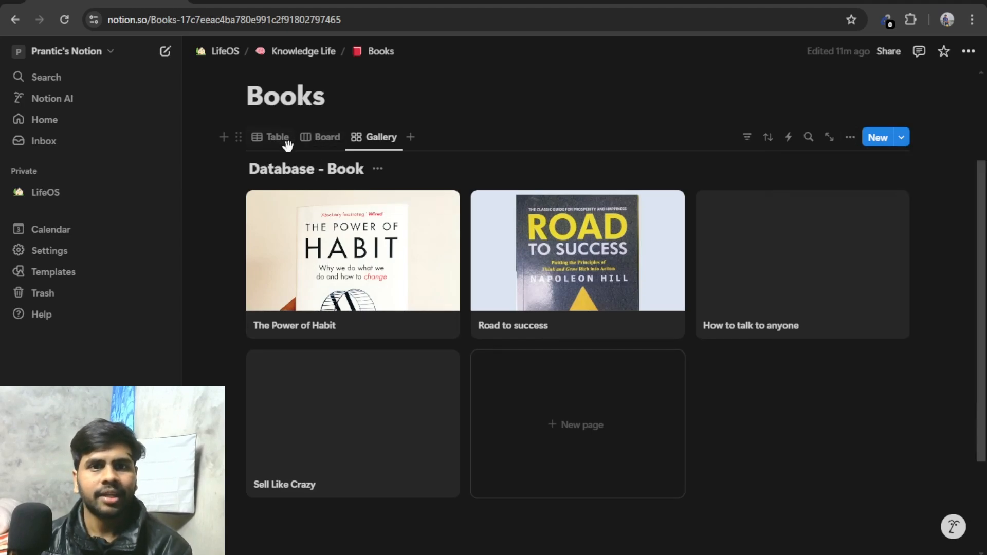
Step: Add a List view to the book database alongside the Table, Board and Gallery views
left_click(315, 137)
left_click(366, 193)
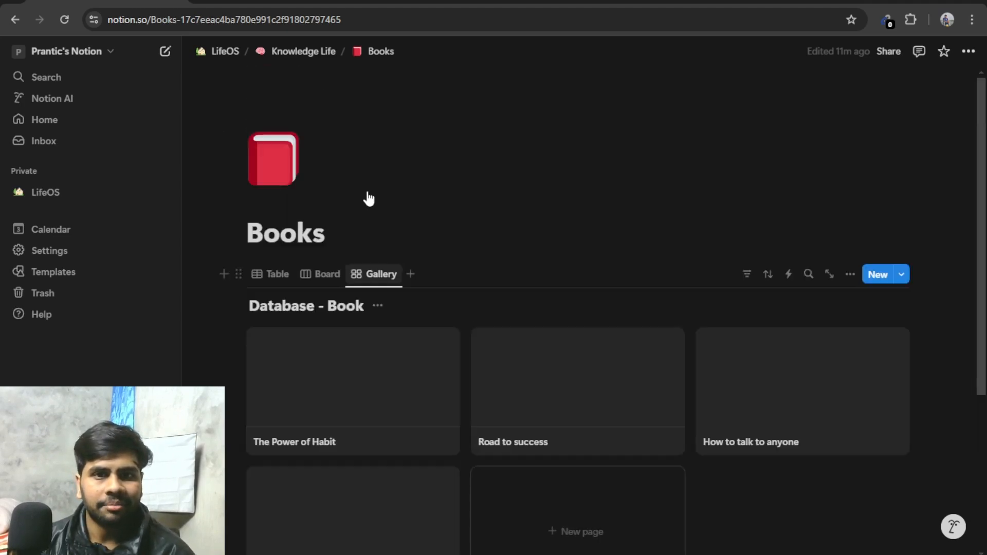
left_click(410, 274)
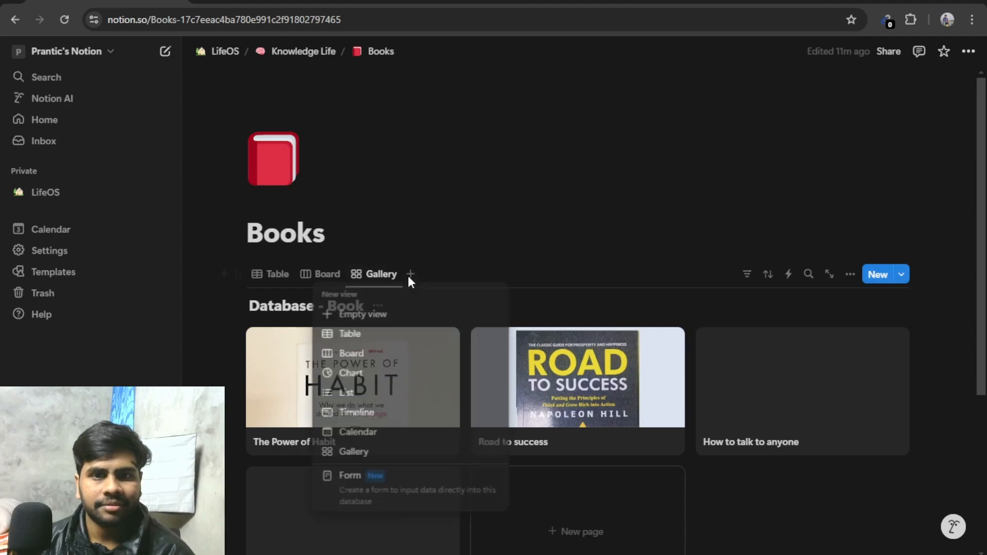
left_click(388, 398)
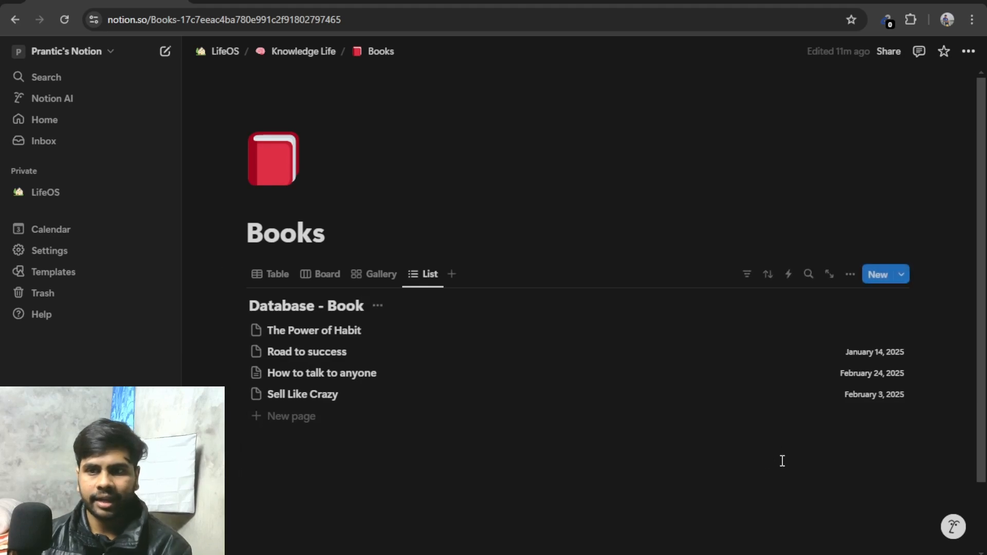
scroll(511, 504, "down", 2)
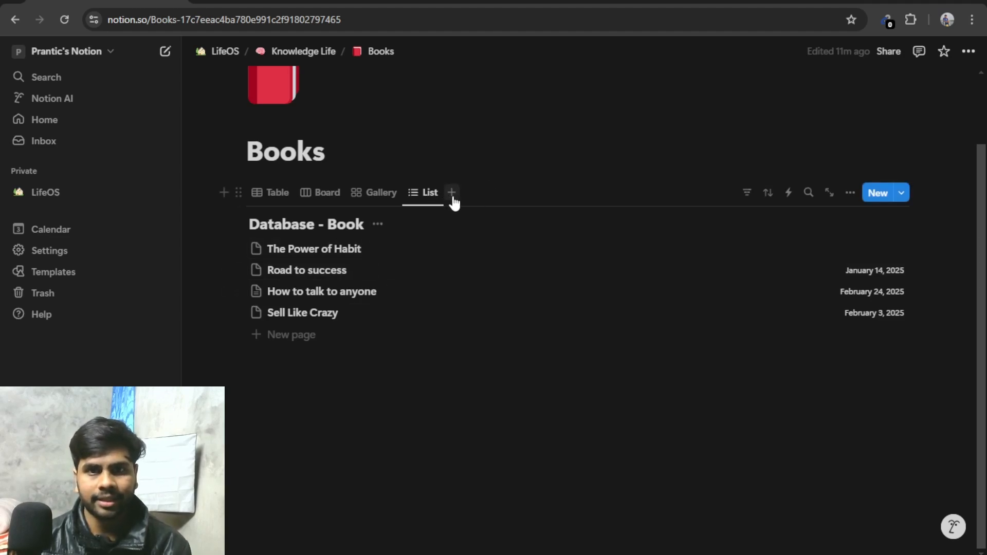
Step: Add a Timeline view to the book database and browse its January and February 2025 range
left_click(452, 193)
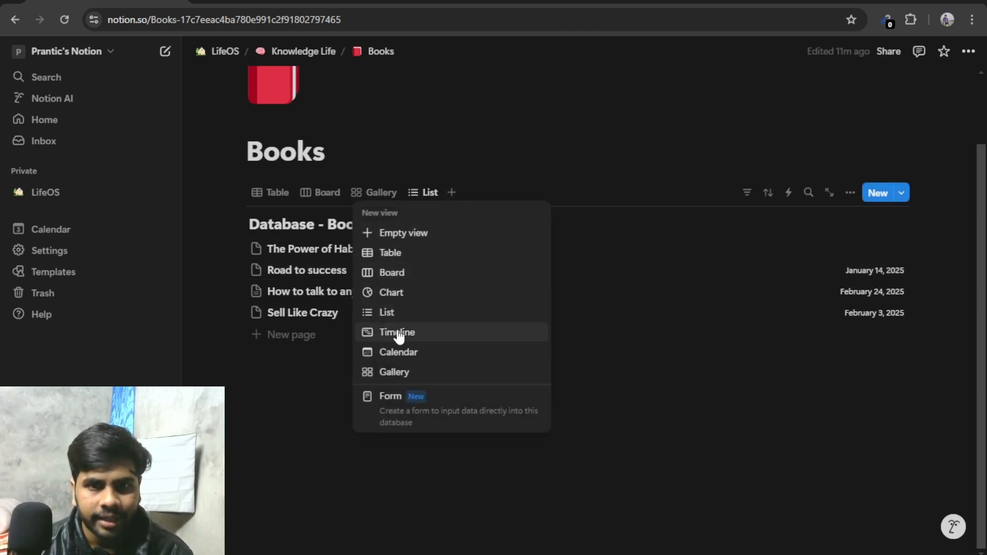
left_click(412, 339)
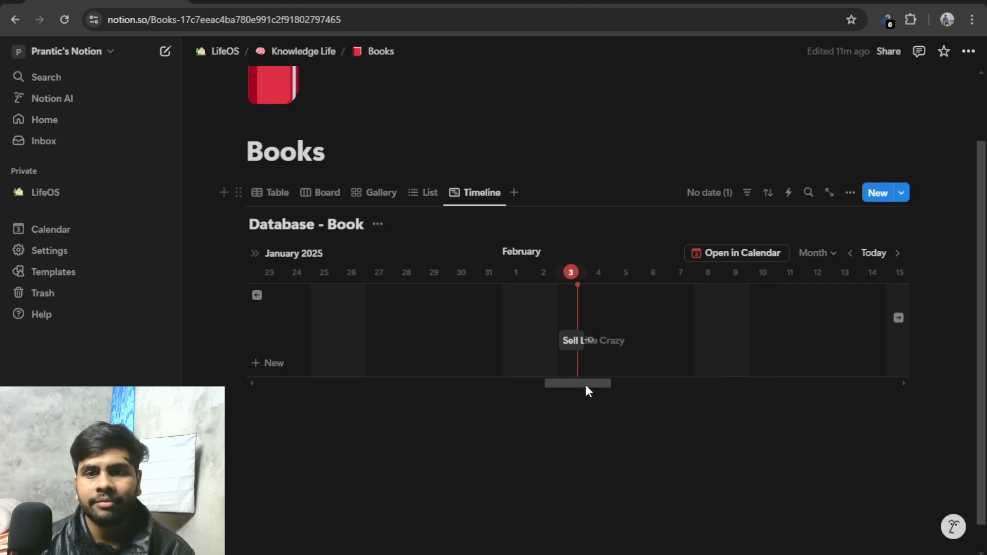
left_click_drag(589, 383, 548, 387)
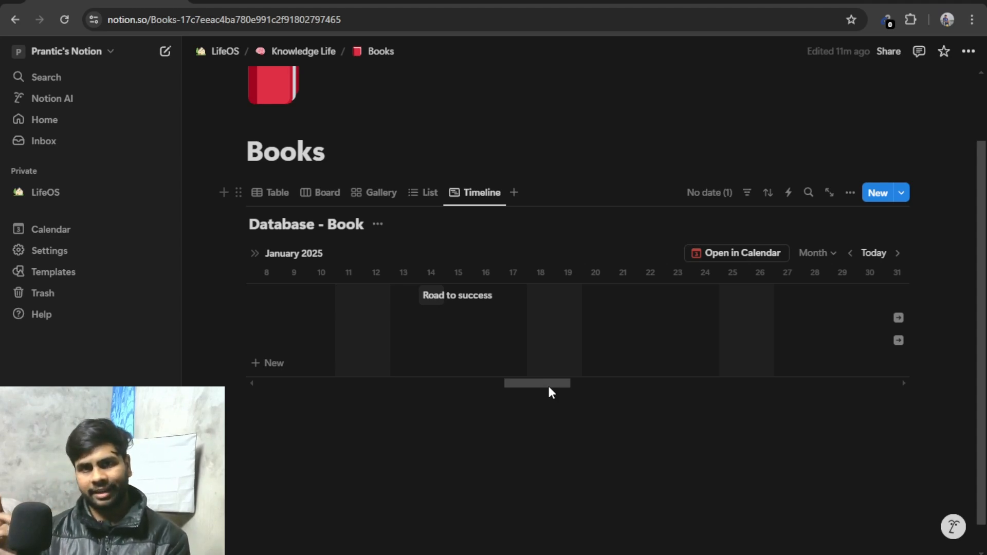
left_click_drag(548, 387, 584, 384)
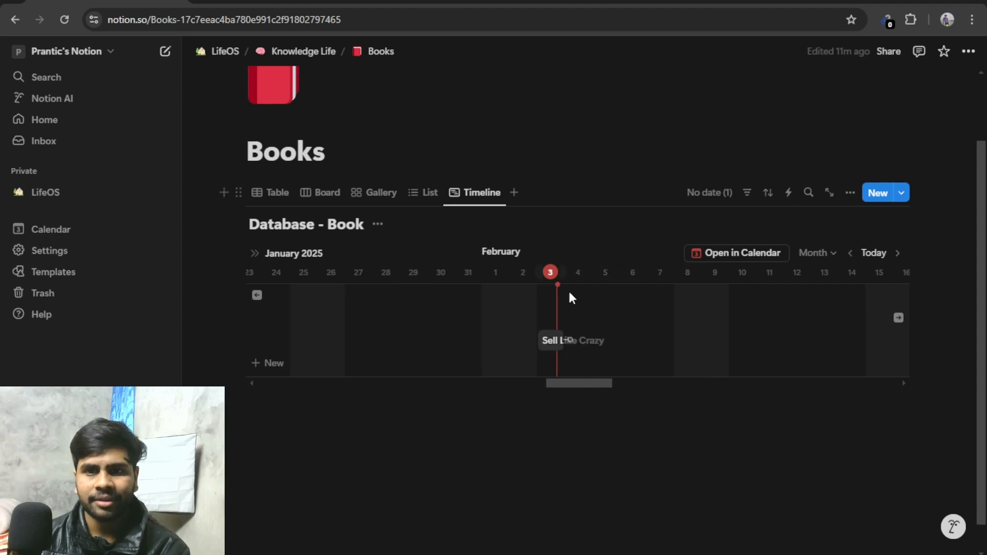
Step: Delete the Timeline view from the book database
left_click(476, 194)
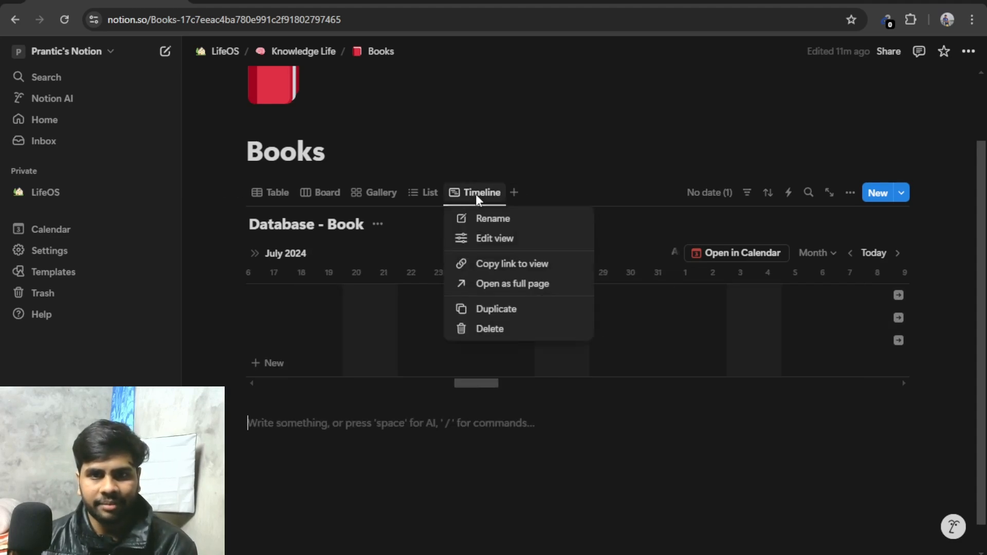
left_click(491, 329)
left_click(489, 306)
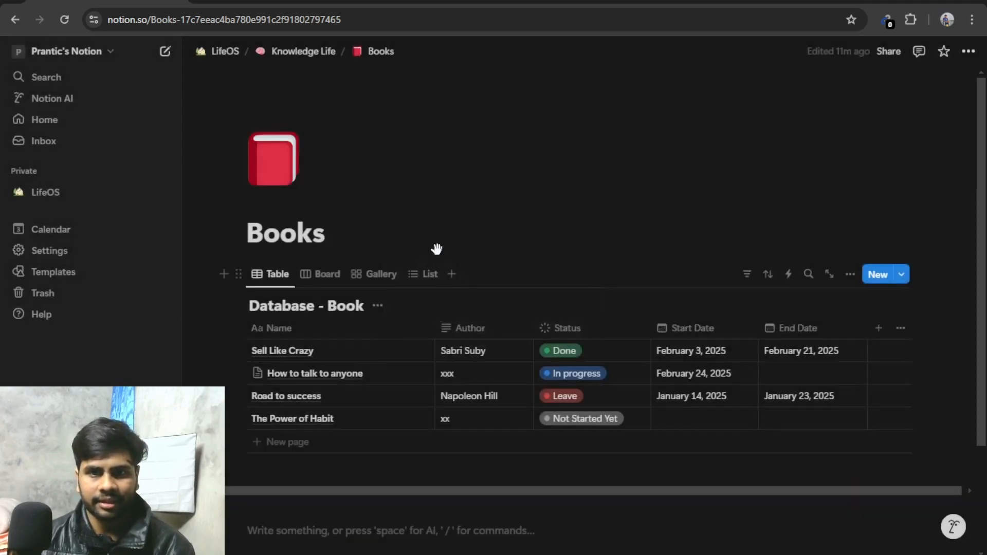
Step: Add a Calendar view to the book database and return to the Table view
left_click(451, 279)
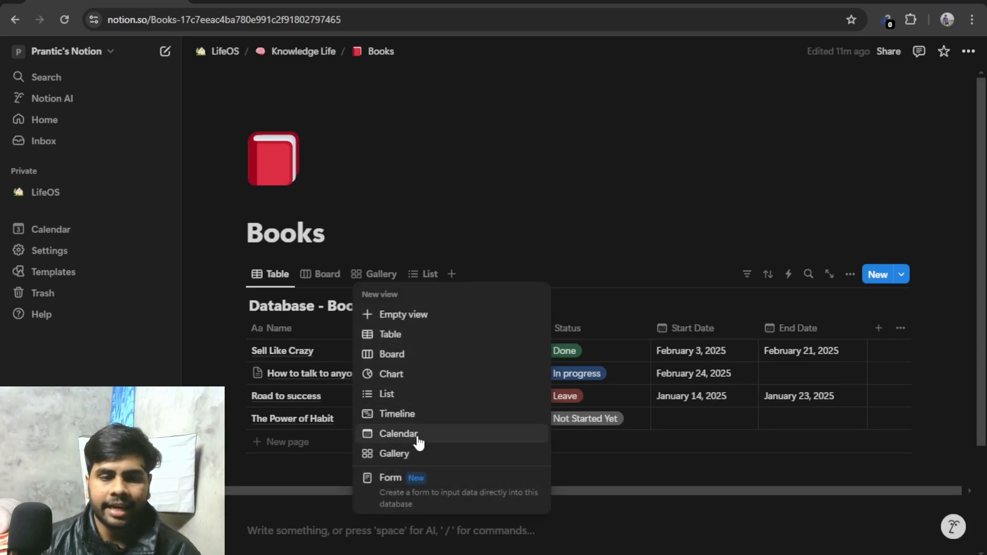
left_click(398, 434)
scroll(668, 247, "down", 5)
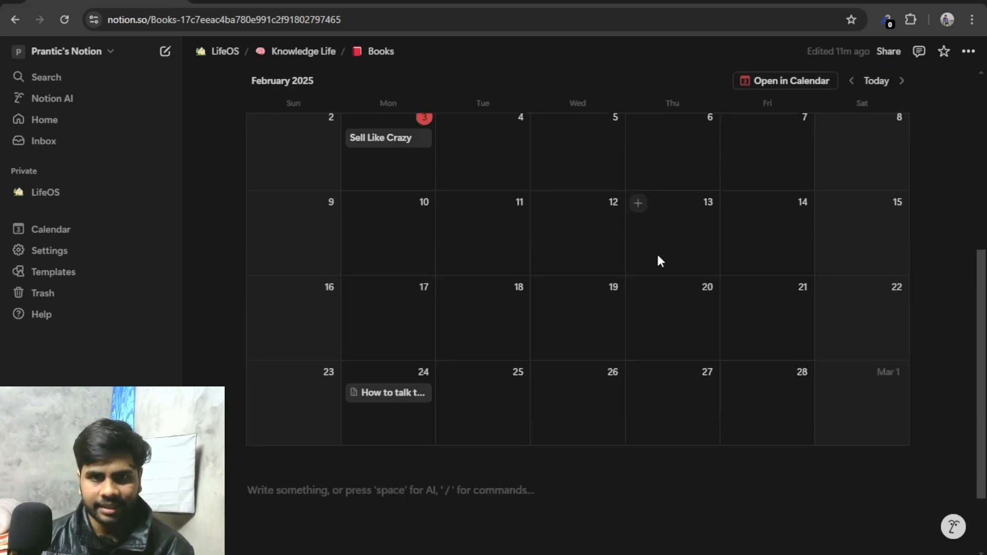
scroll(658, 254, "up", 2)
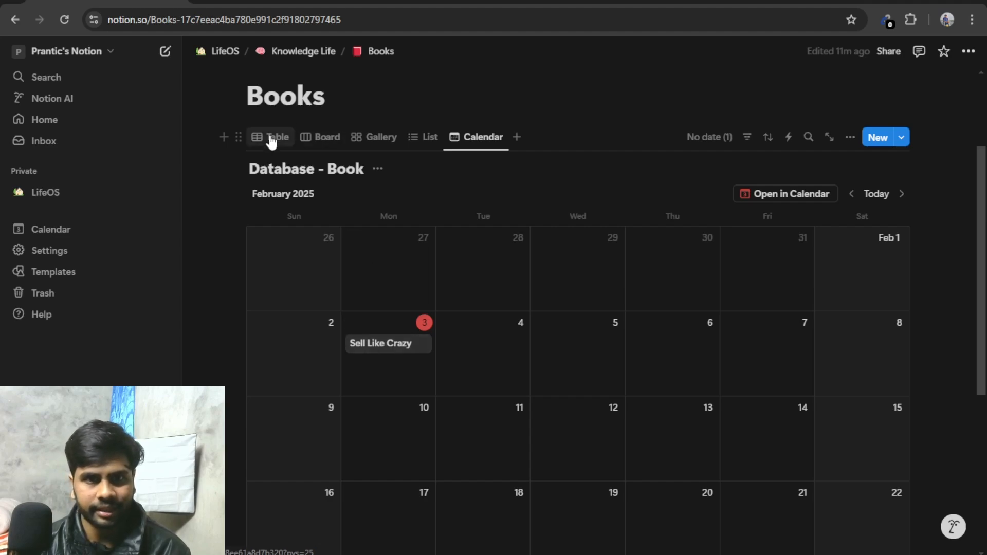
left_click(279, 137)
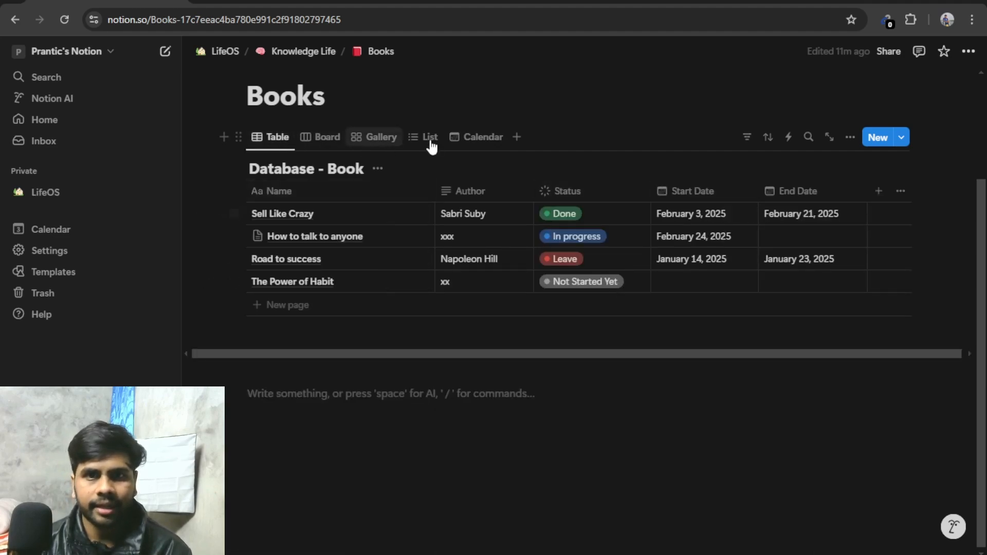
Step: Stretch the Sell Like Crazy entry in the Calendar view from February 3 through February 6 and check its dates in the Table view
left_click(479, 137)
scroll(569, 442, "down", 5)
scroll(606, 389, "down", 3)
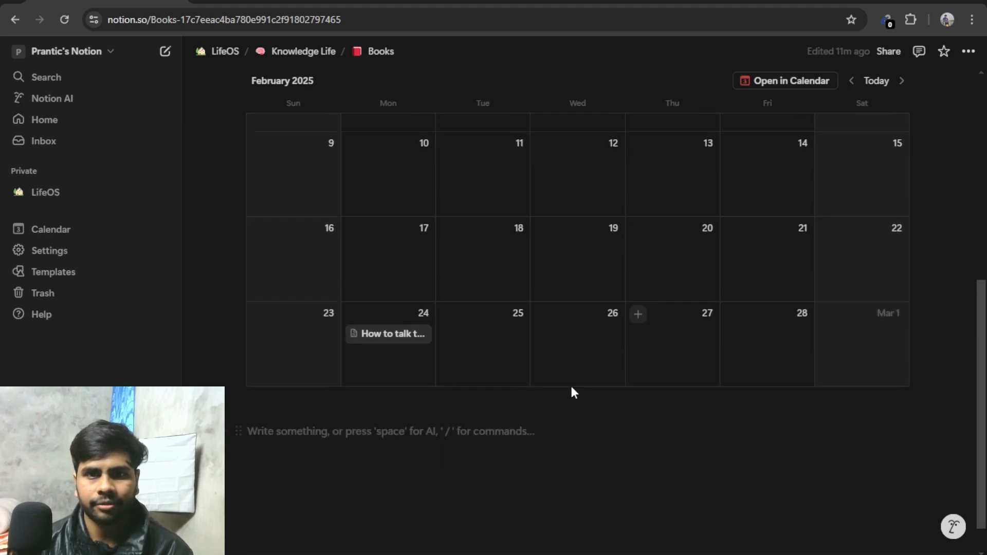
scroll(570, 387, "up", 5)
left_click_drag(432, 313, 642, 325)
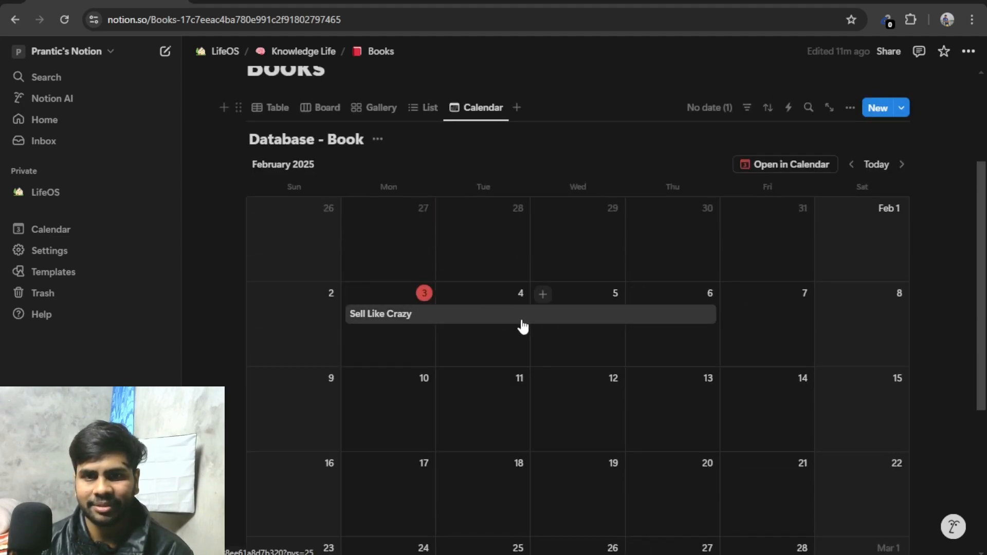
left_click(273, 107)
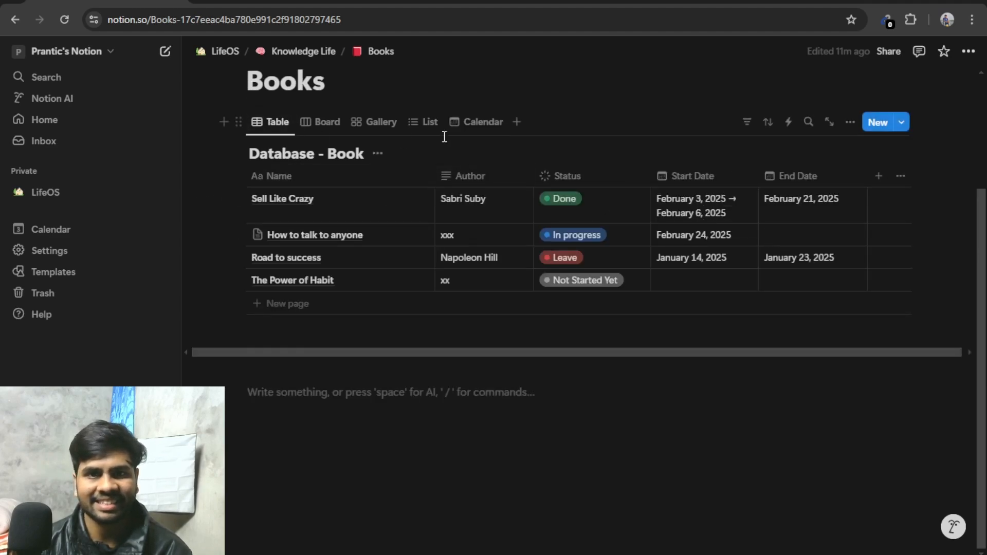
Step: Shorten the Sell Like Crazy calendar entry to February 3 only and turn off the end date in its Start Date property
left_click(483, 123)
scroll(741, 406, "down", 3)
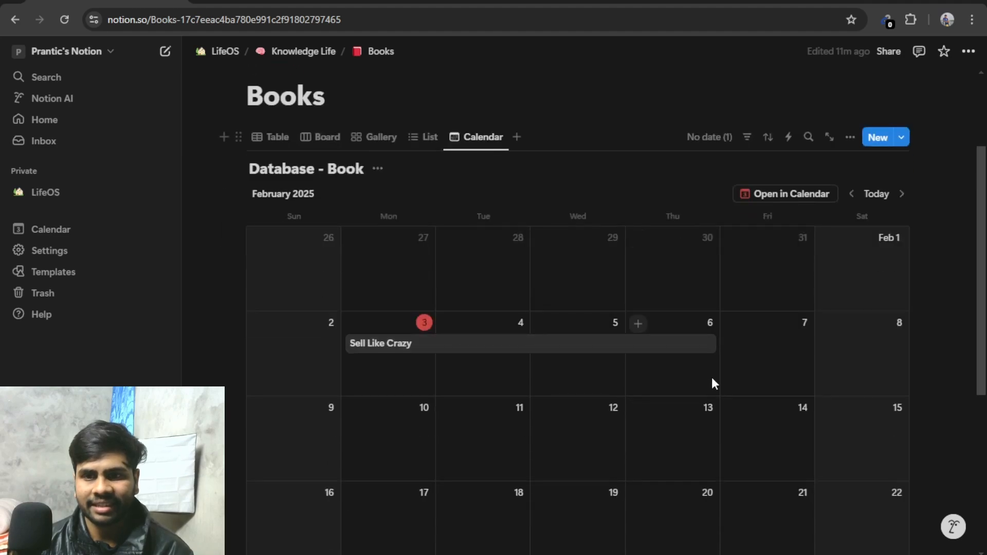
left_click_drag(712, 345, 315, 353)
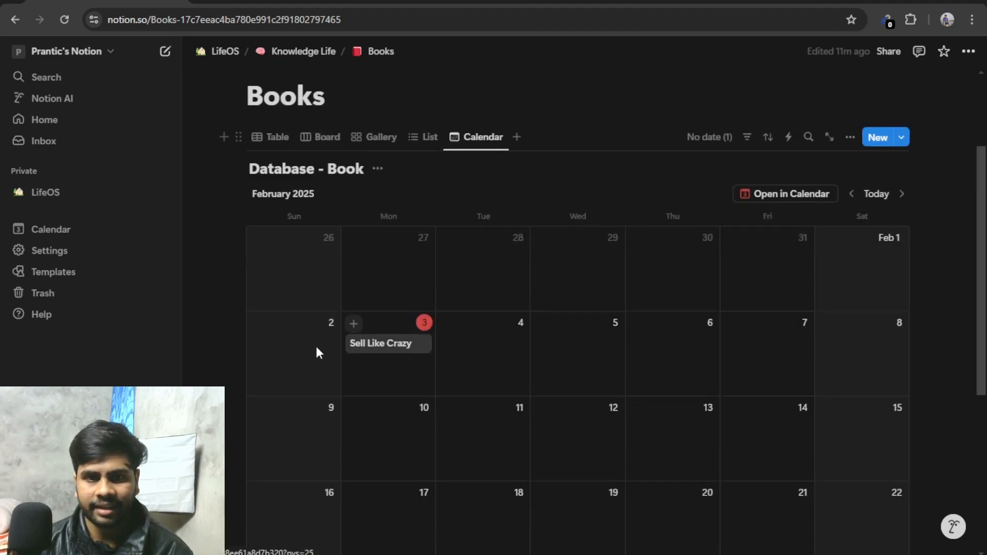
left_click(271, 138)
left_click(696, 225)
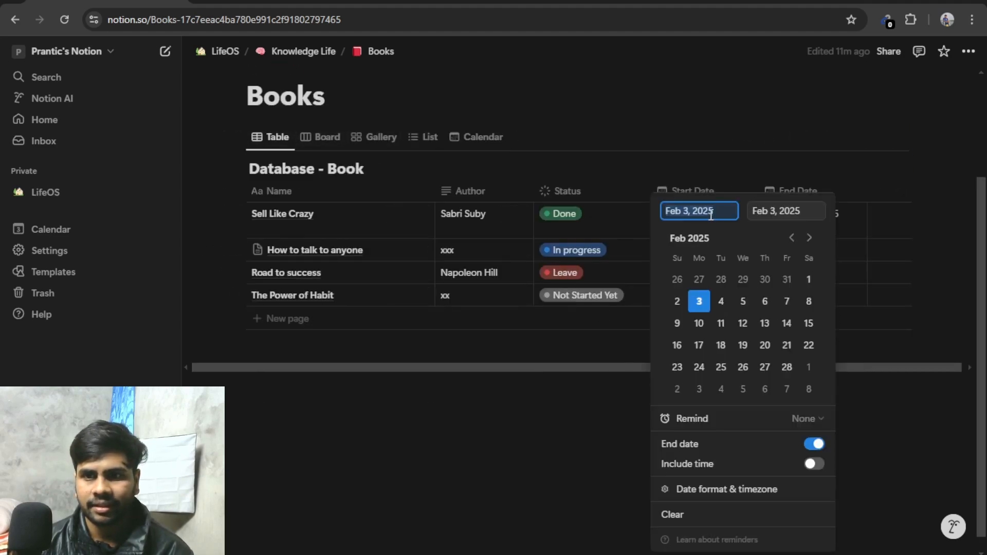
left_click(816, 445)
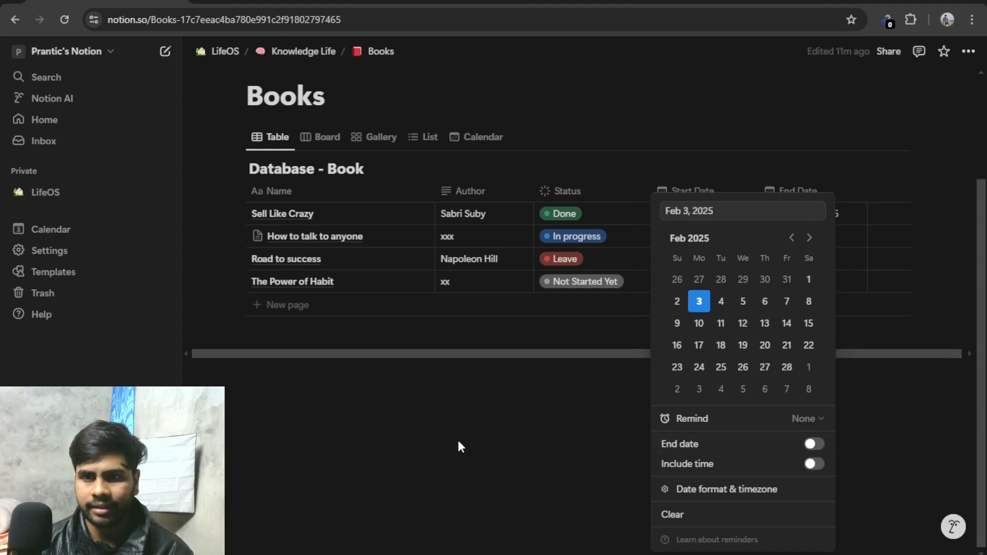
key("Escape")
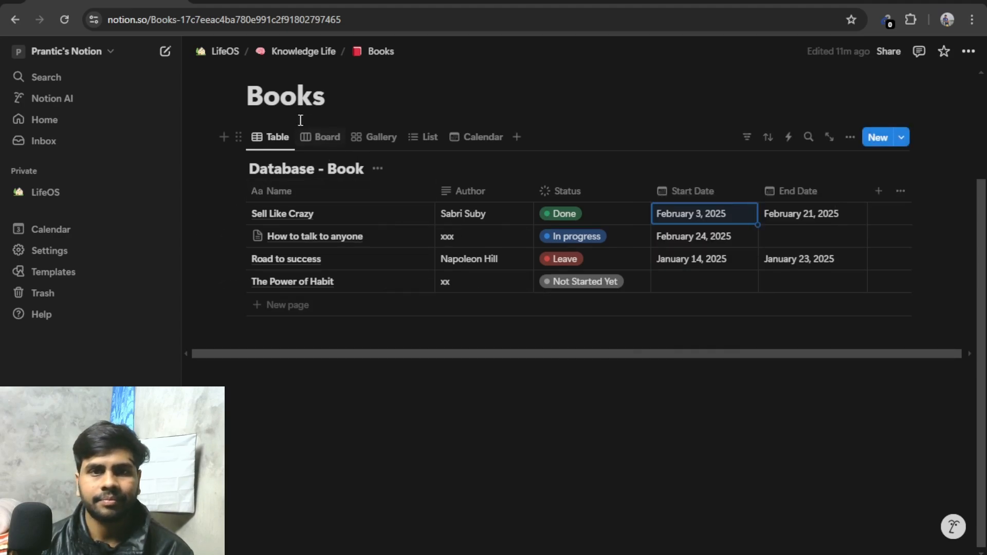
Step: Return to the book database's Calendar view and examine the February 2025 entries
left_click(501, 137)
scroll(494, 317, "down", 4)
scroll(612, 298, "up", 4)
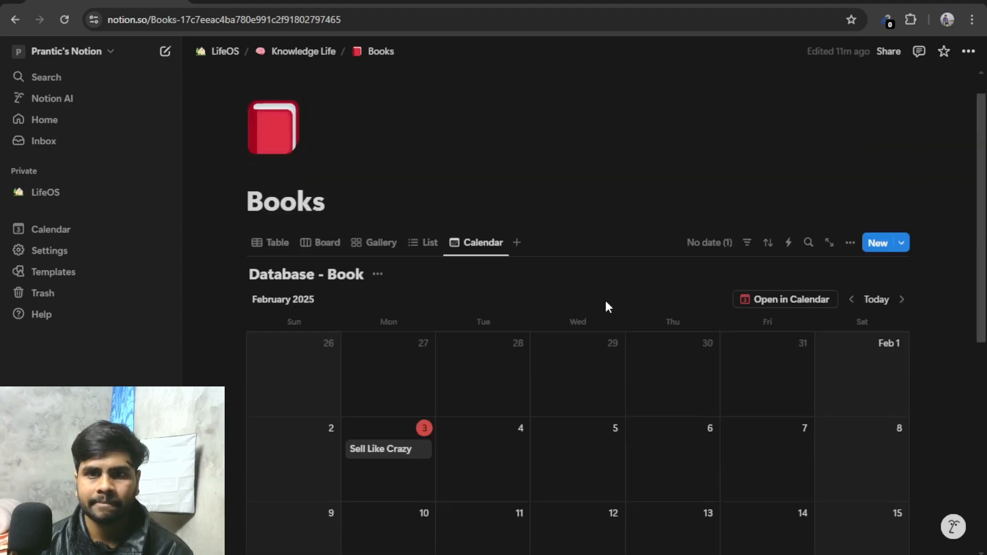
scroll(567, 300, "down", 3)
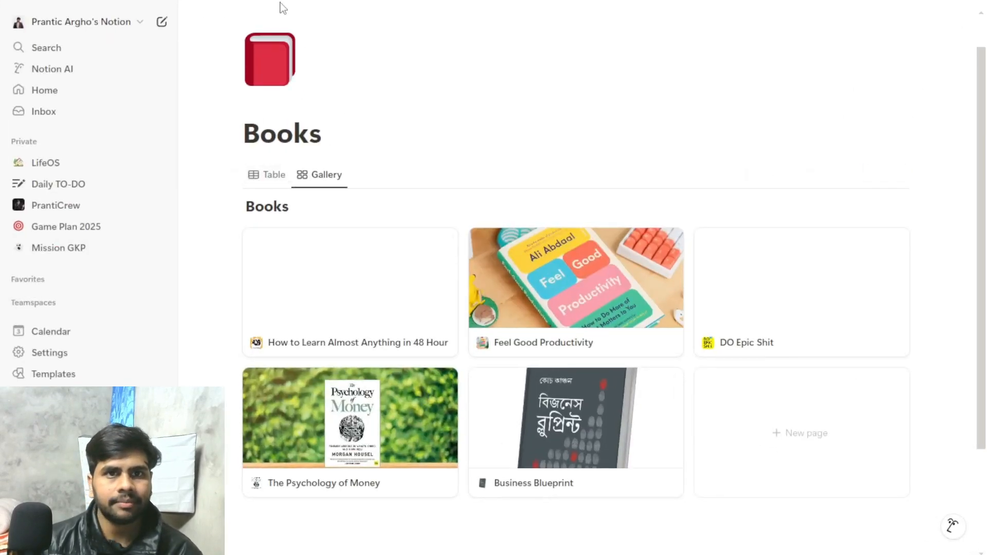
Step: View the LifeOS dashboard in the other workspace and return to the book calendar
left_click(281, 6)
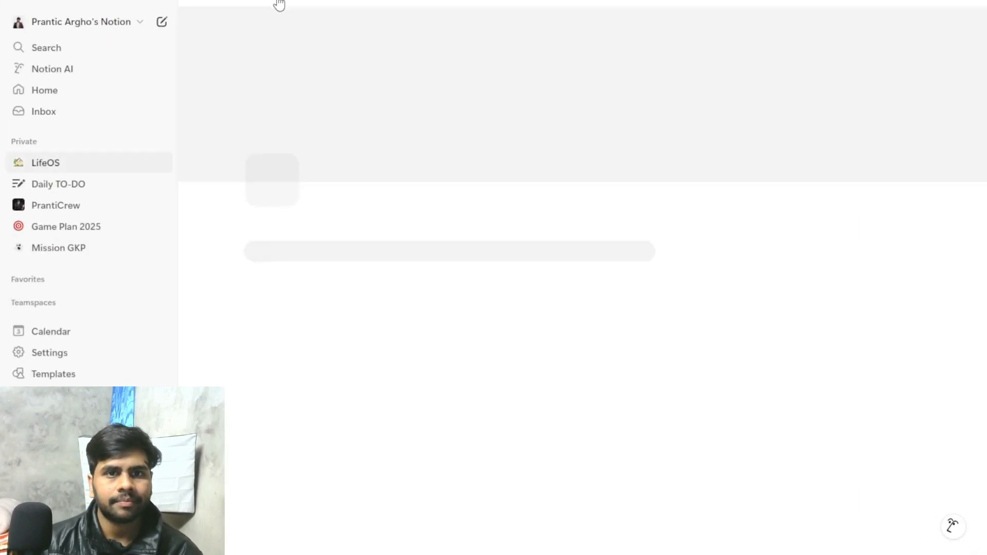
scroll(370, 316, "down", 4)
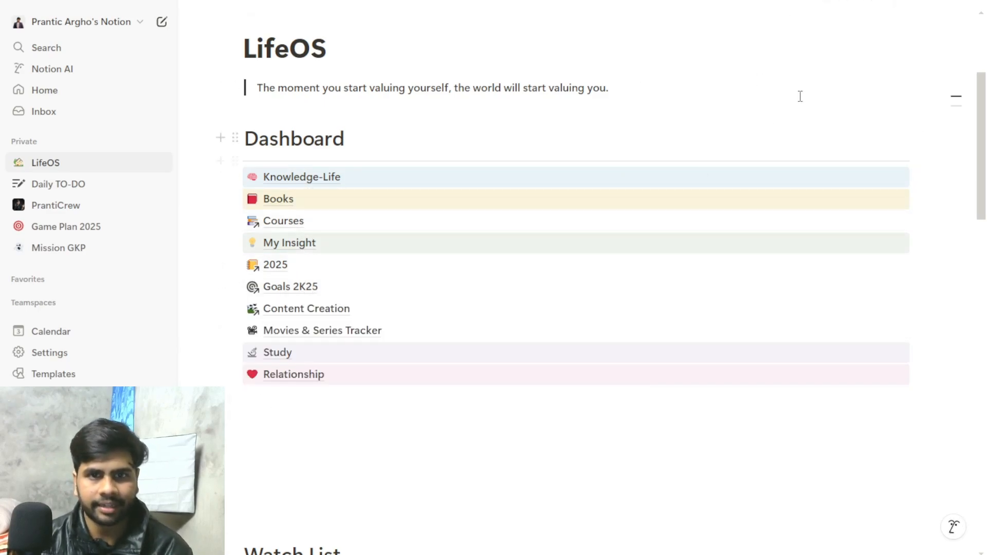
left_click(897, 5)
left_click(897, 21)
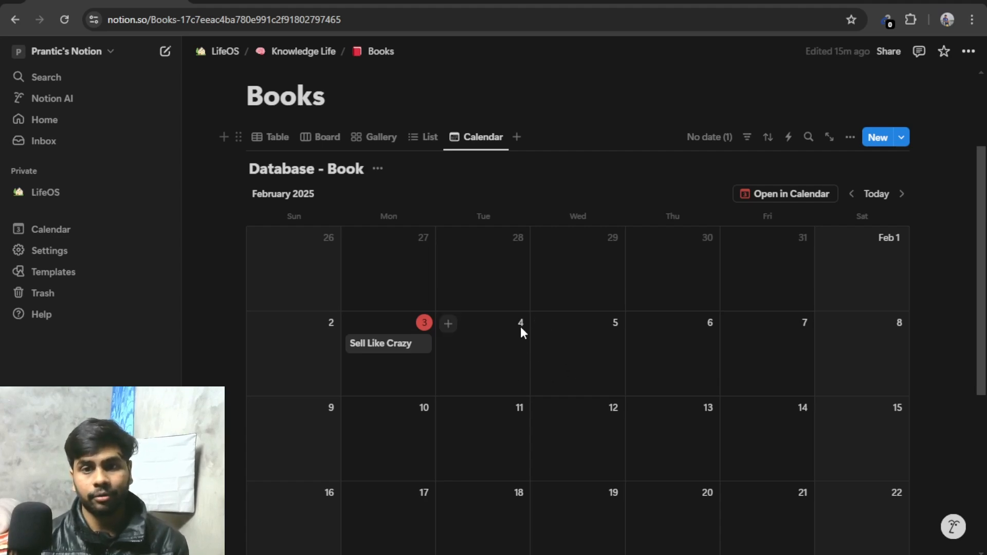
Step: Add a page named SEO LinkedIn on February 5, 2025 in the book calendar
left_click(544, 328)
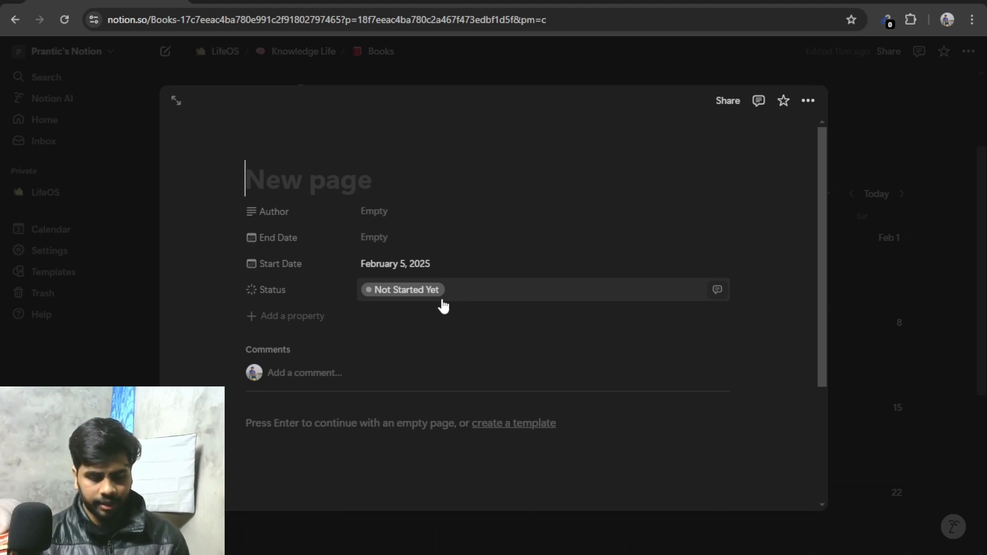
type("SEO LinkedIn")
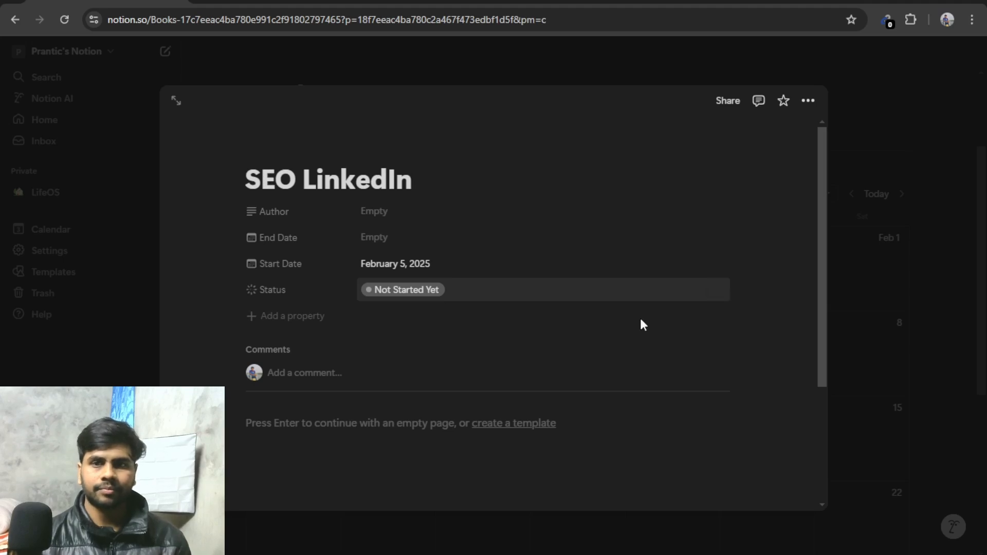
left_click(897, 321)
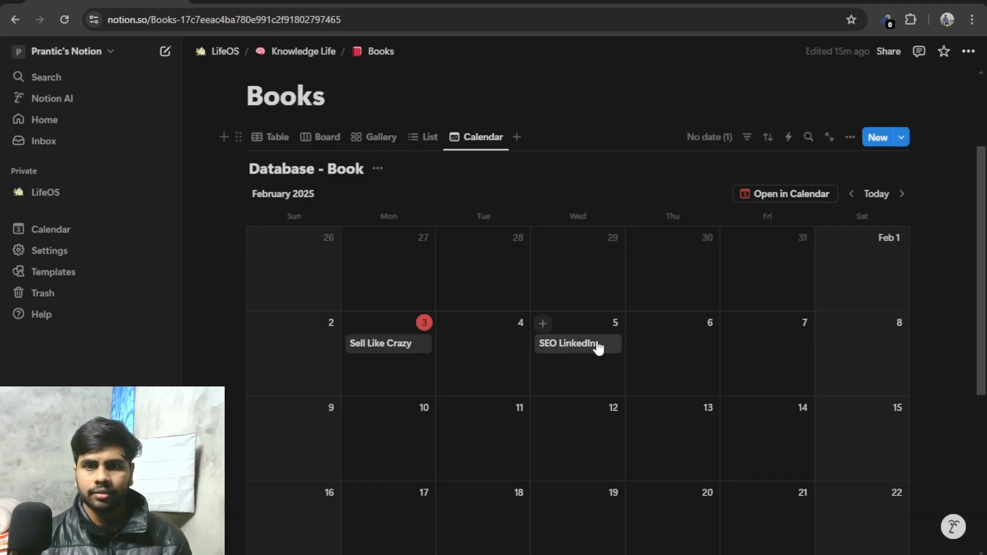
Step: Open the SEO LinkedIn page to review its properties, and delete that page from the calendar
left_click(567, 344)
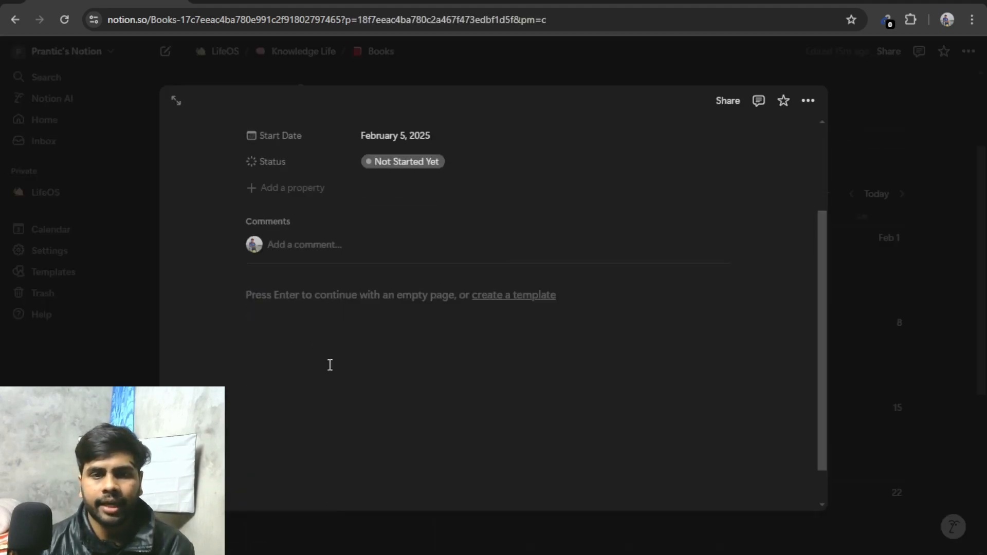
left_click(921, 336)
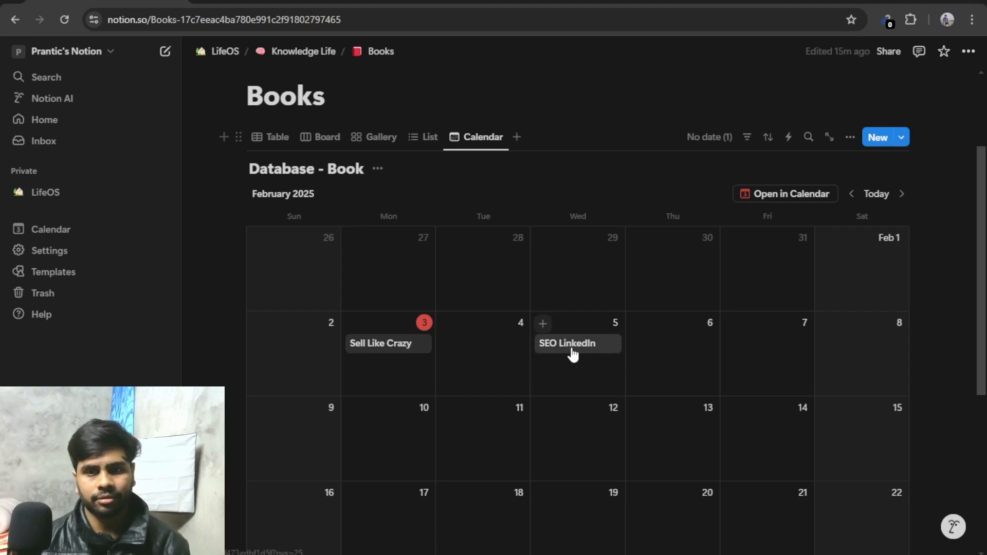
right_click(579, 355)
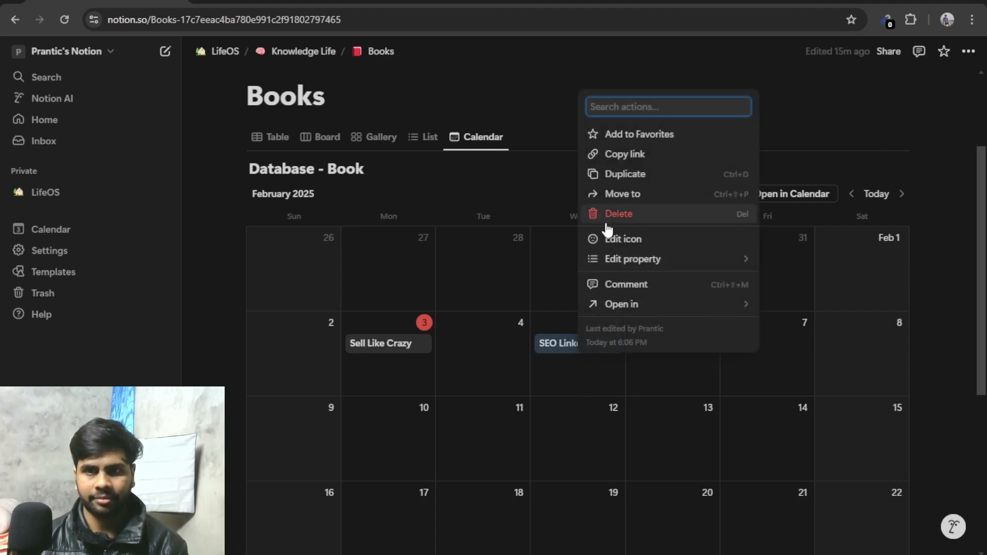
left_click(635, 216)
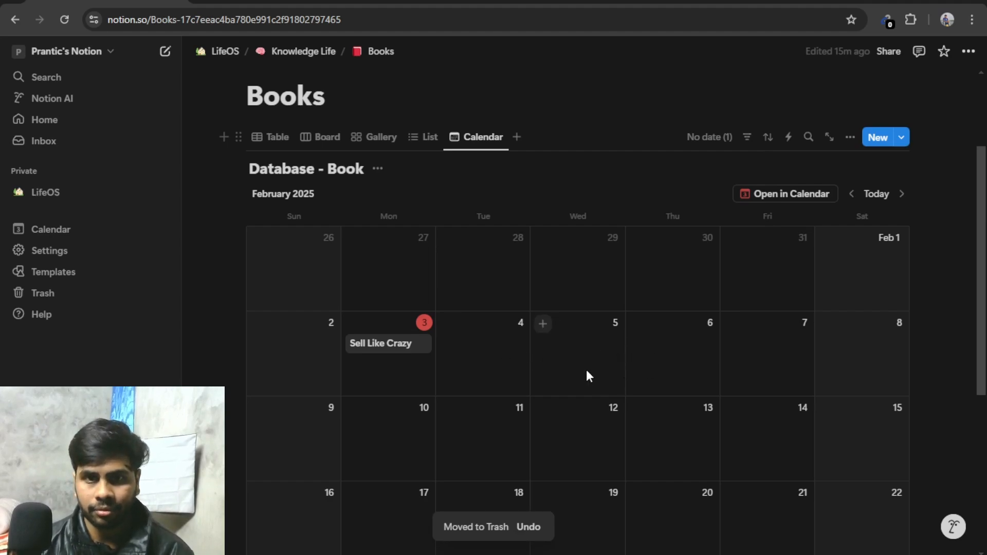
Step: Add a new page named Like to the book database from the Gallery view
left_click(383, 139)
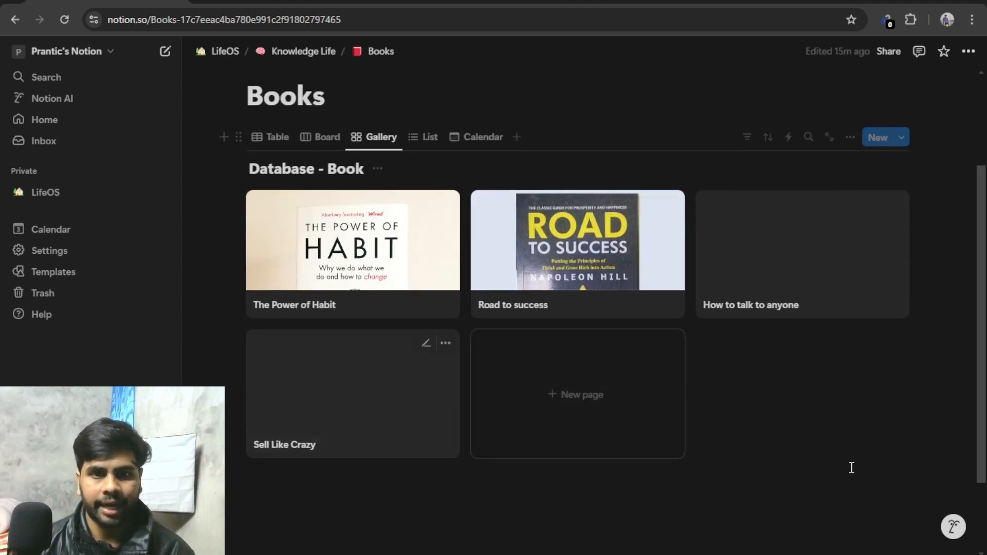
left_click(596, 397)
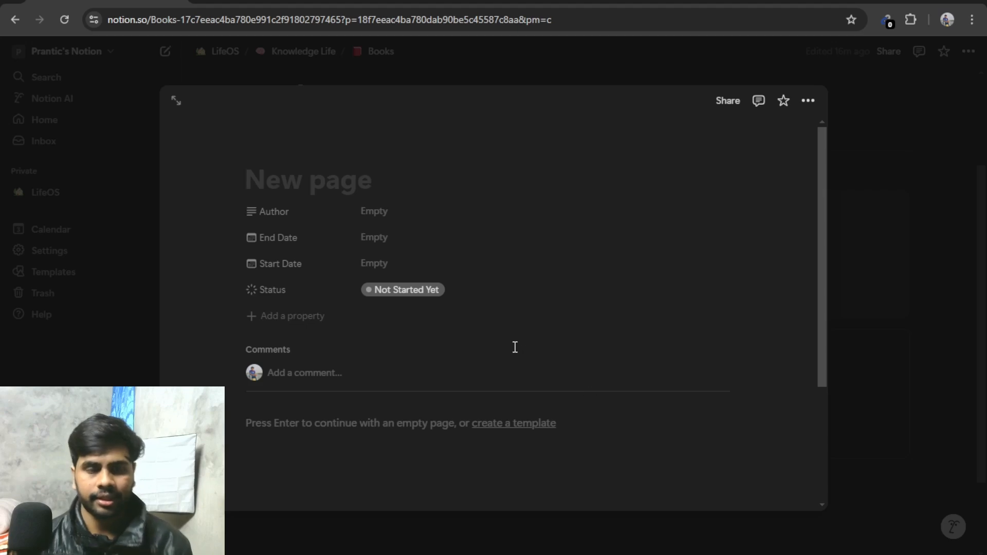
type("Like")
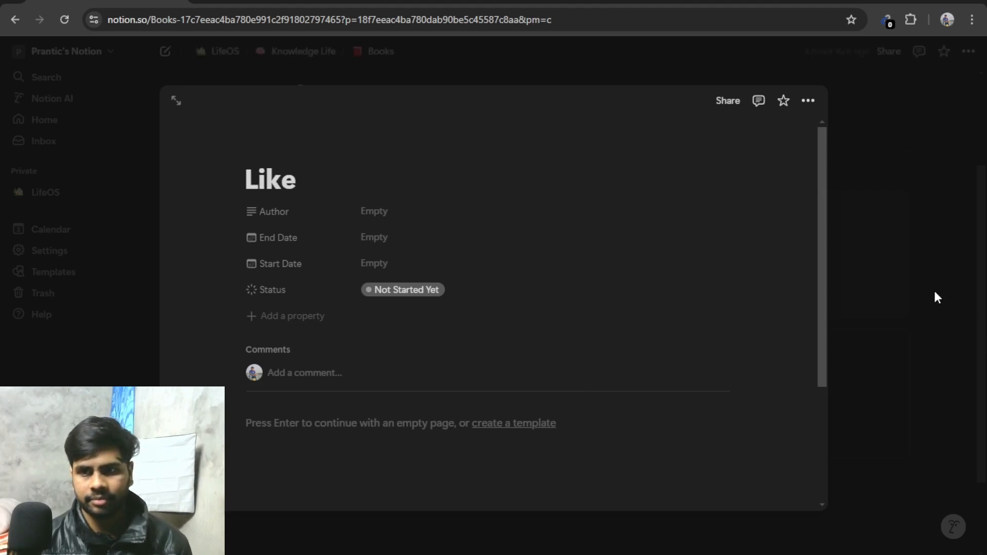
left_click(934, 288)
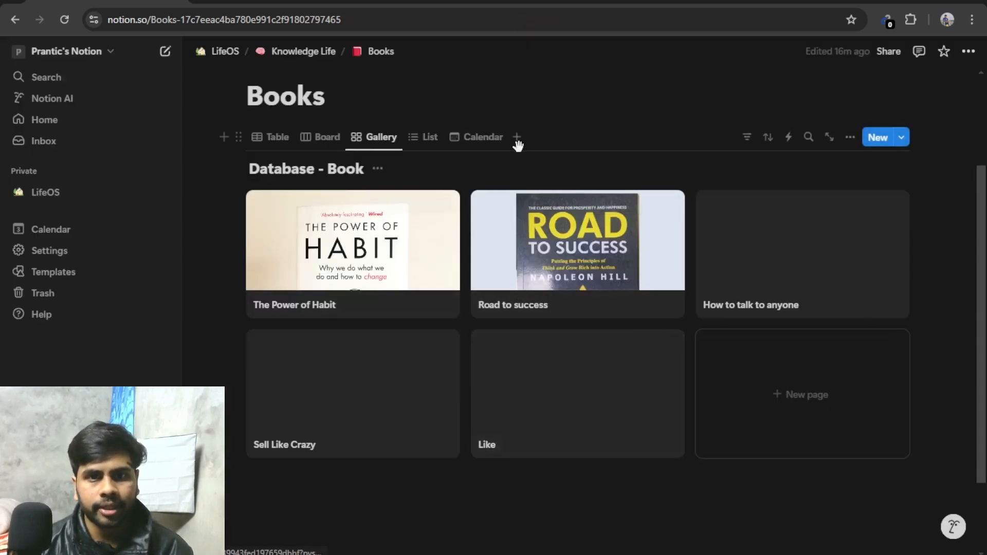
Step: Check how the Like page appears in the database's Table, Board and Calendar views
left_click(270, 137)
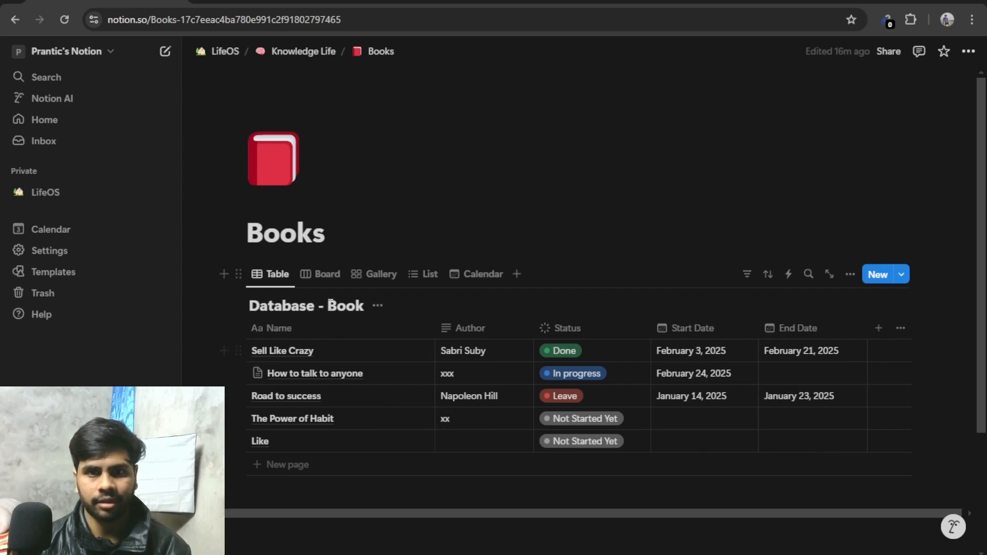
left_click(327, 274)
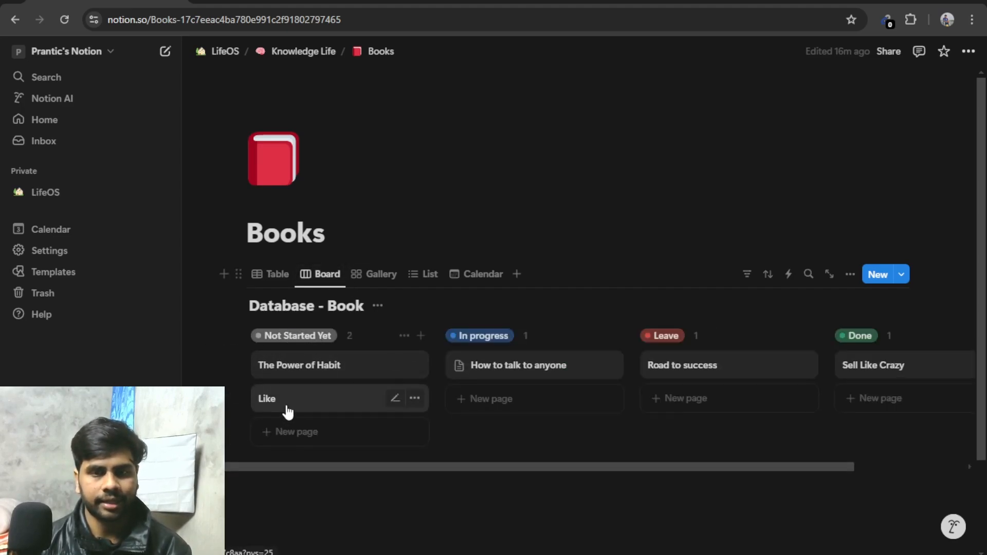
left_click(478, 277)
scroll(491, 365, "down", 2)
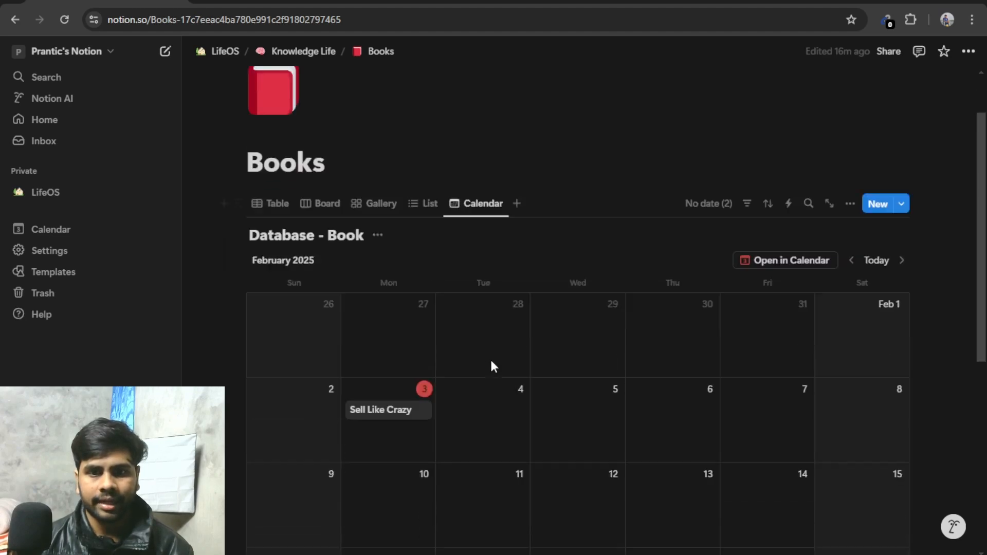
scroll(519, 367, "down", 3)
scroll(617, 350, "up", 2)
scroll(658, 355, "down", 2)
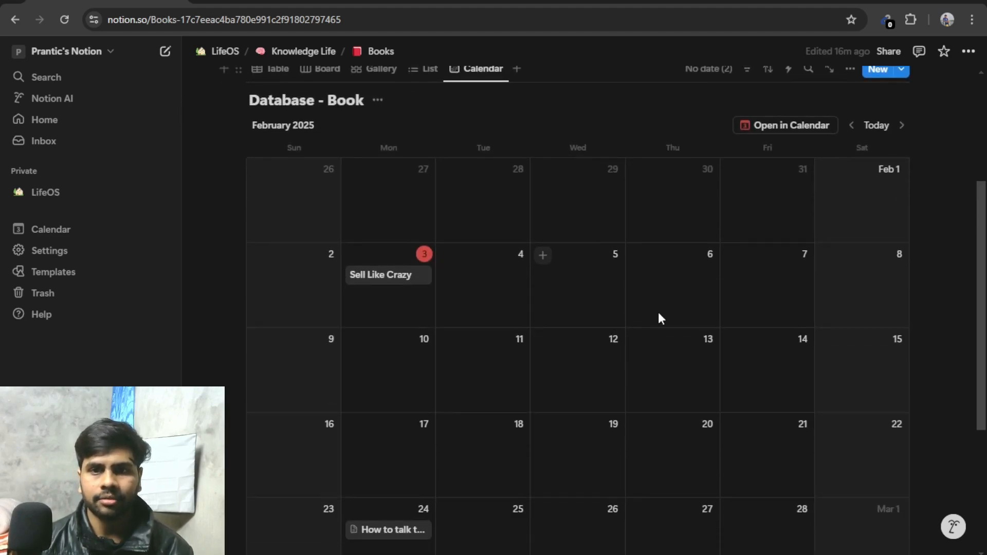
scroll(437, 139, "up", 3)
Step: Set the Start Date of the Like page to February 4, 2025 from its Gallery card
left_click(371, 205)
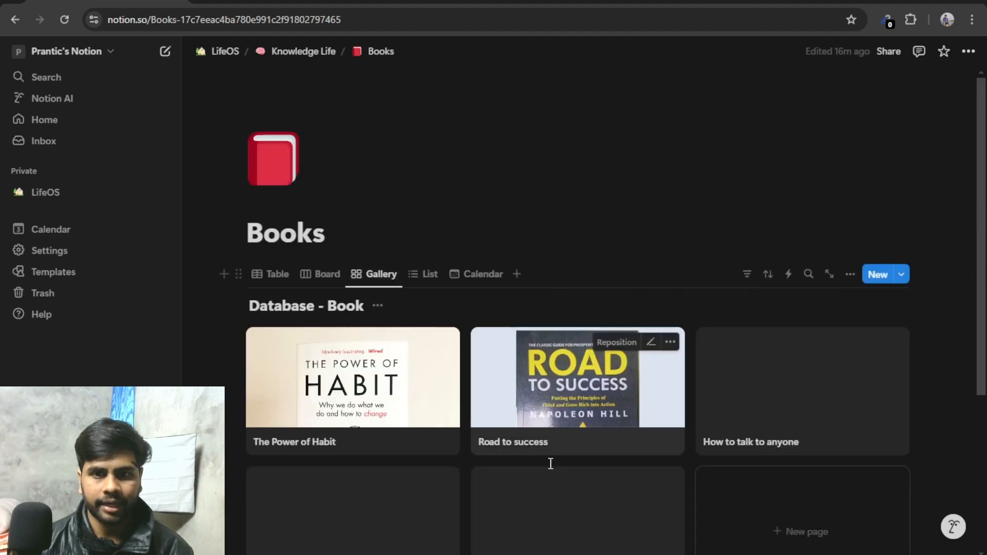
scroll(550, 462, "down", 5)
left_click(551, 326)
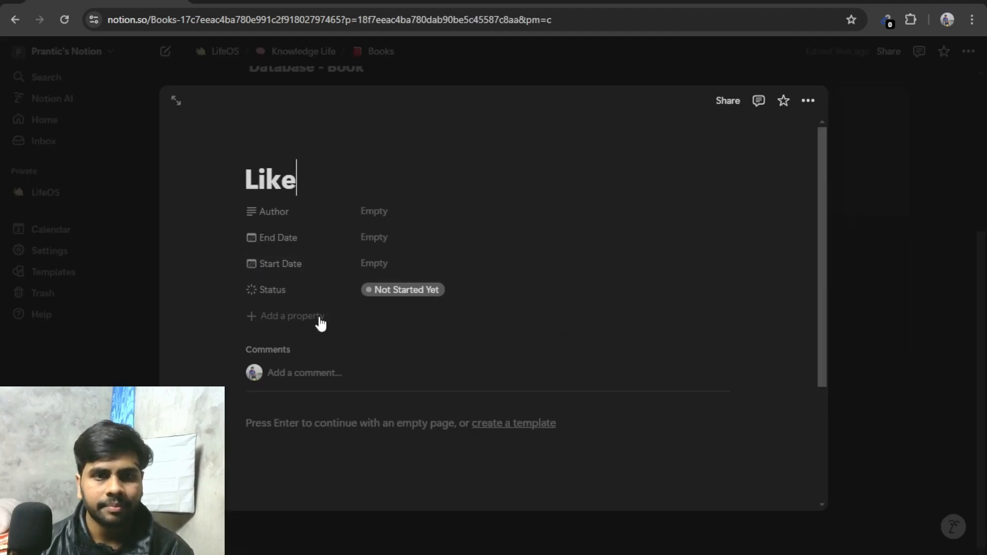
left_click(370, 263)
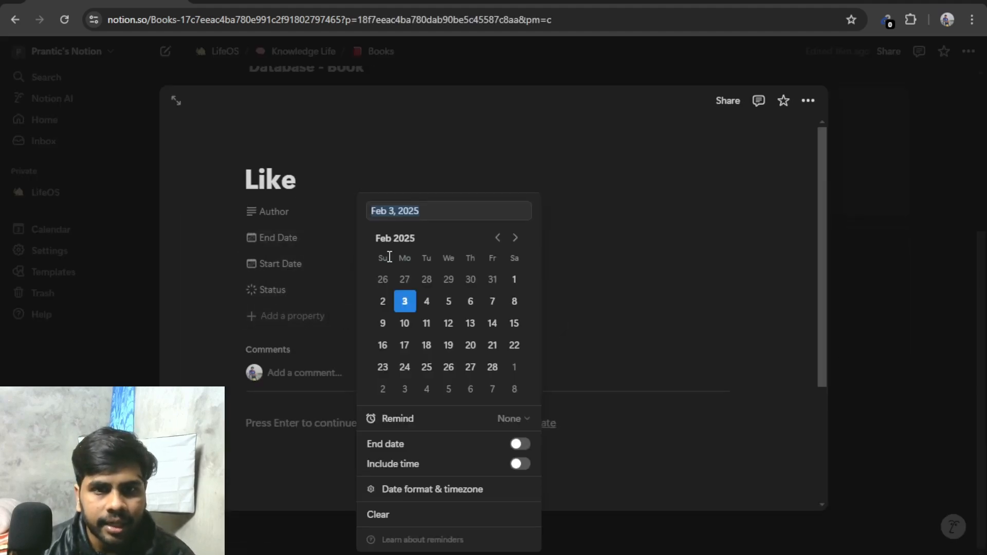
left_click(427, 302)
left_click(170, 353)
key("Escape")
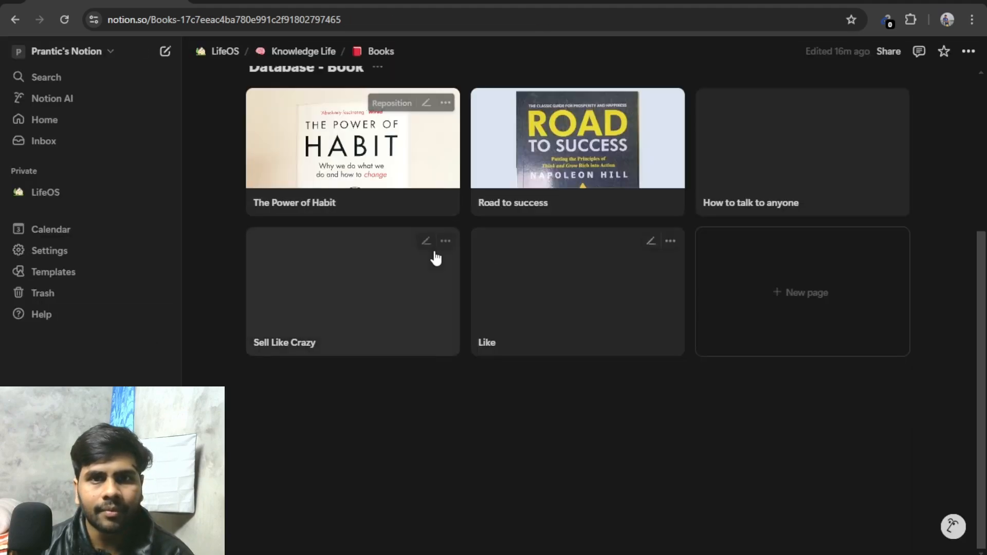
Step: Check the Like entry in the February 2025 Calendar view and return to the Gallery view
scroll(435, 226, "up", 3)
left_click(480, 170)
scroll(494, 283, "down", 3)
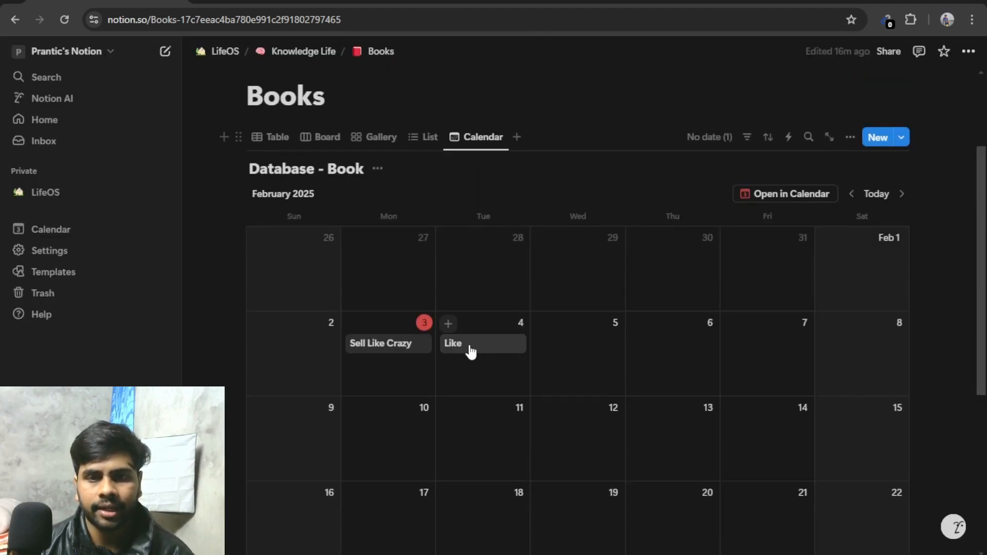
scroll(494, 318, "up", 2)
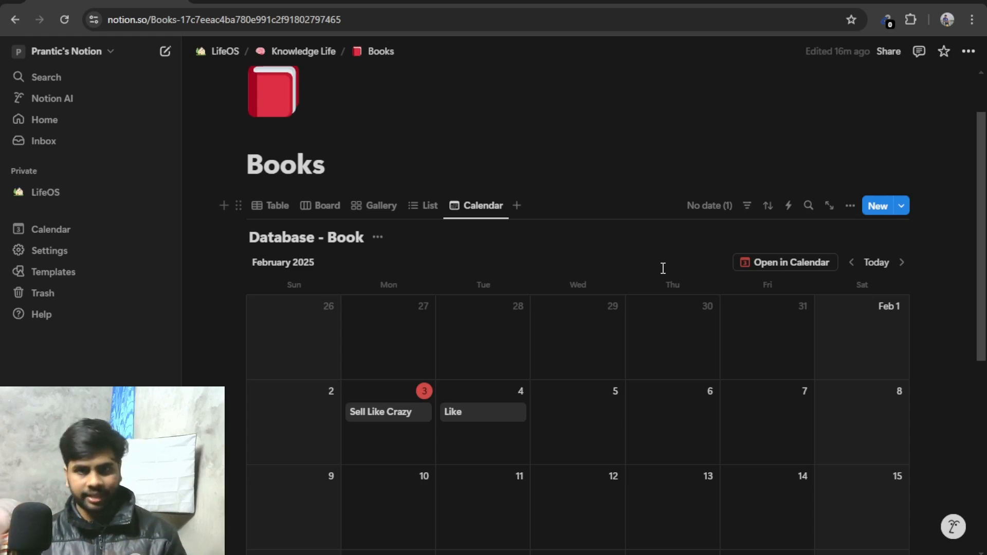
left_click(388, 209)
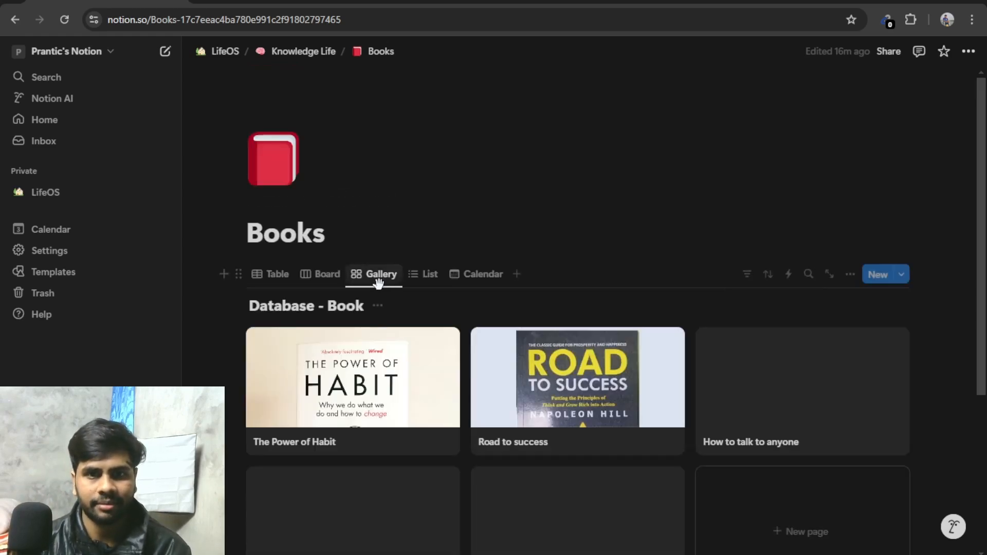
Step: Return the book database to Table view, and open the 2025 journal page to compare its Feb - 25 and Gallery views
left_click(284, 282)
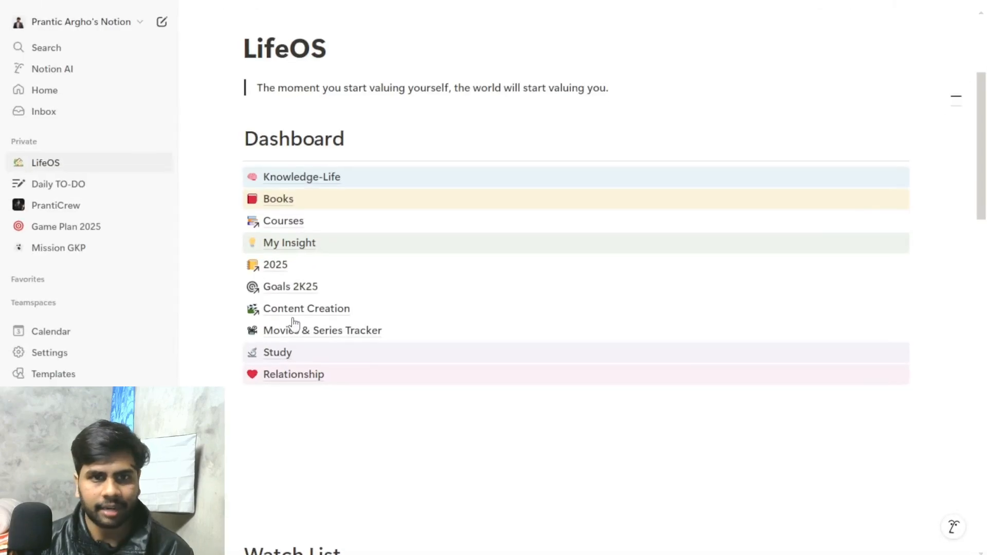
left_click(282, 266)
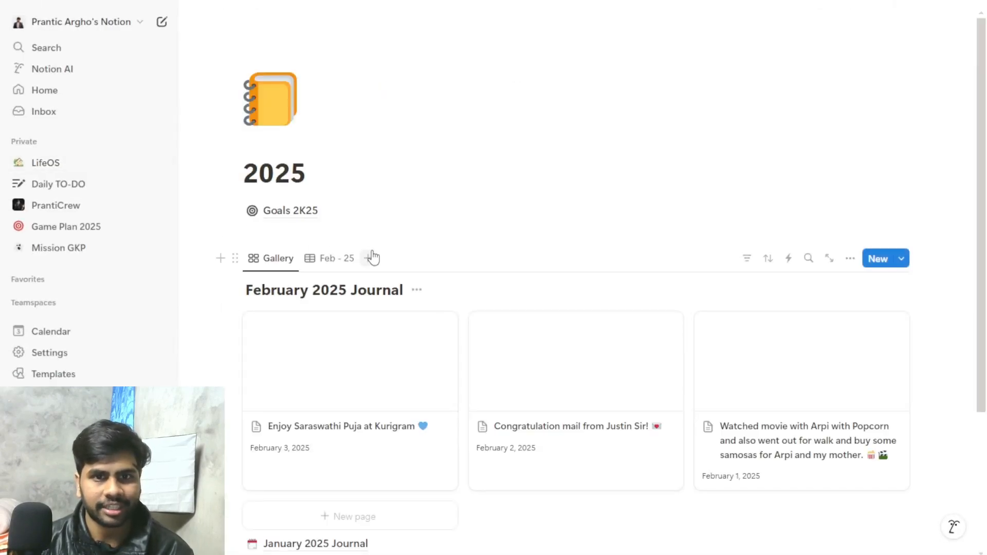
left_click(336, 259)
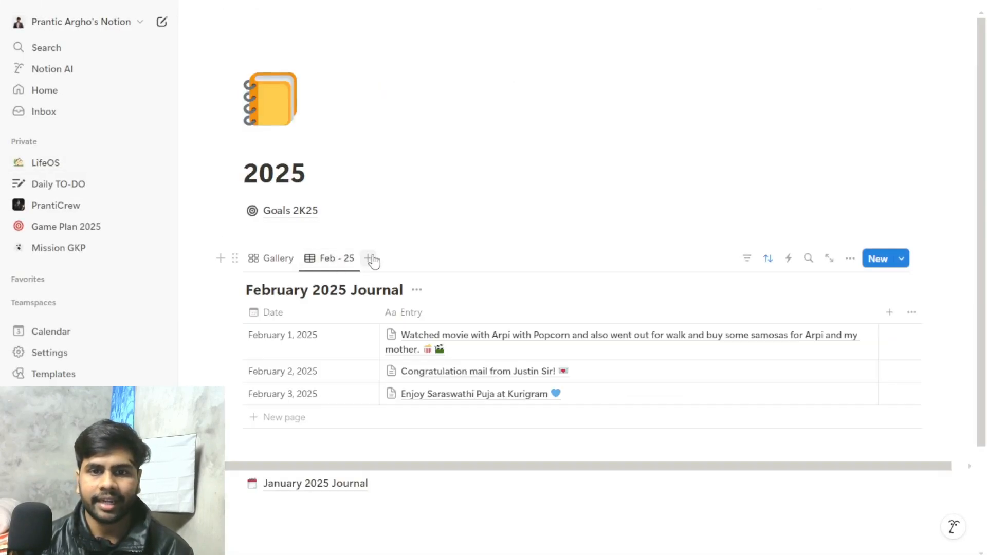
left_click(272, 258)
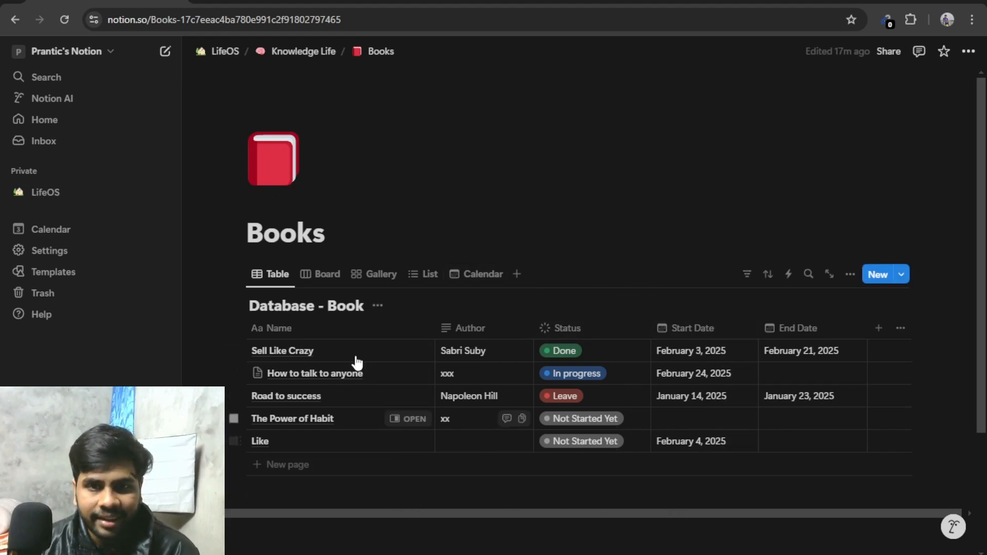
Step: Add a Chart view to the book database and examine its bars for each reading status
left_click(517, 273)
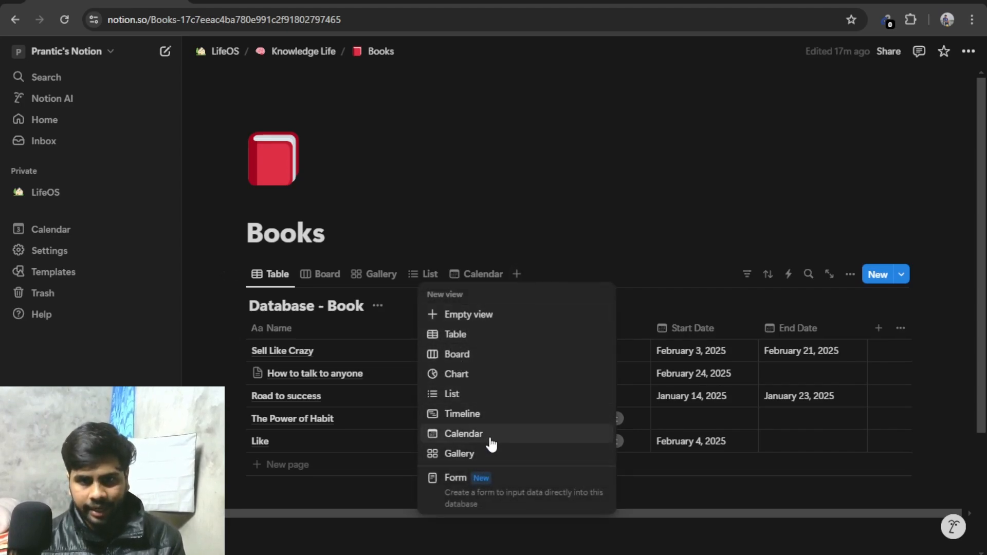
left_click(467, 378)
scroll(548, 379, "down", 1)
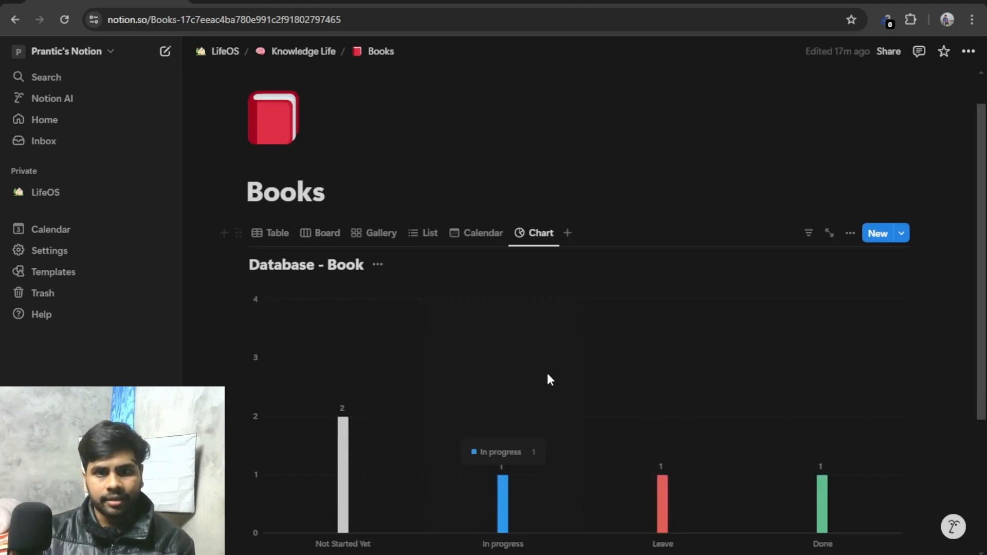
scroll(548, 376, "down", 4)
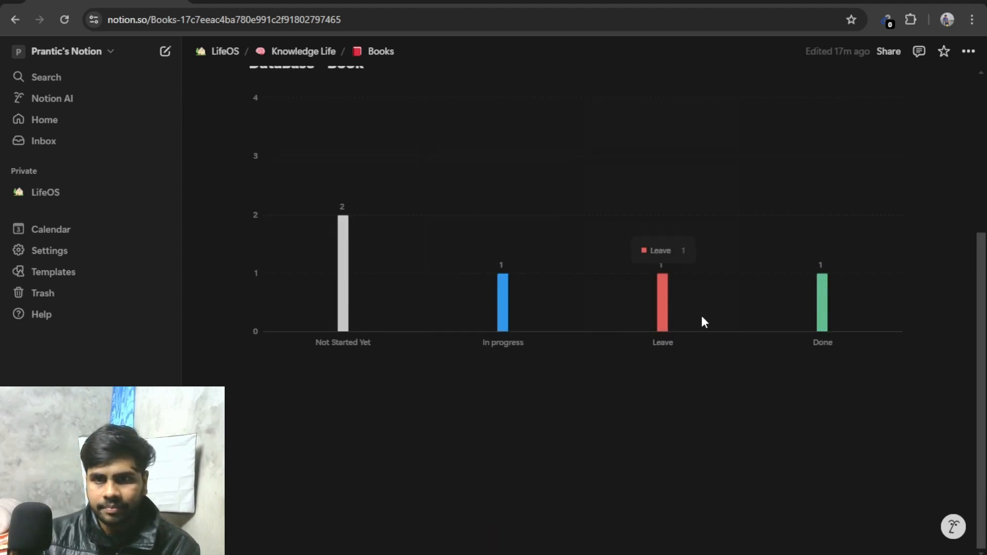
scroll(566, 356, "up", 3)
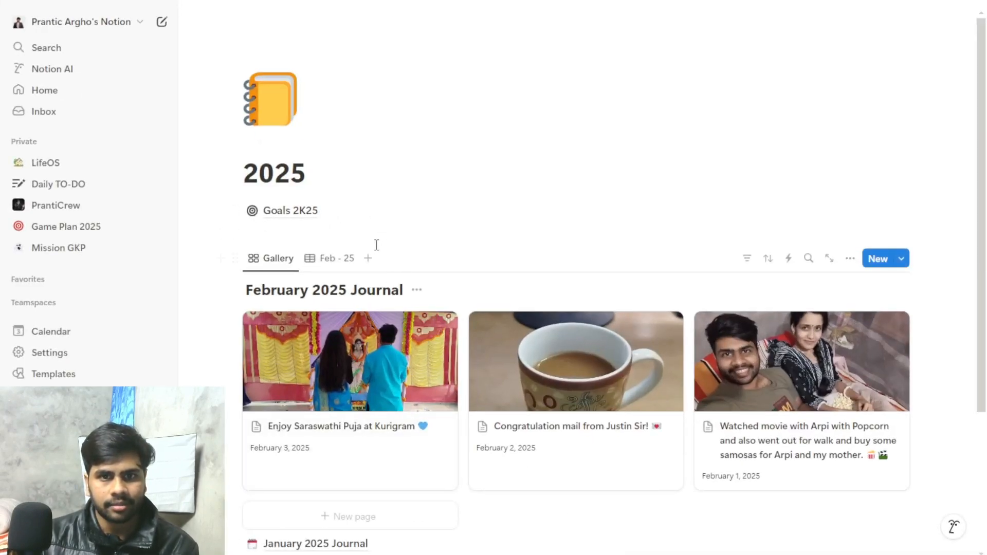
Step: Try adding a Chart view to the February 2025 Journal on the 2025 page, and delete that view again
left_click(369, 259)
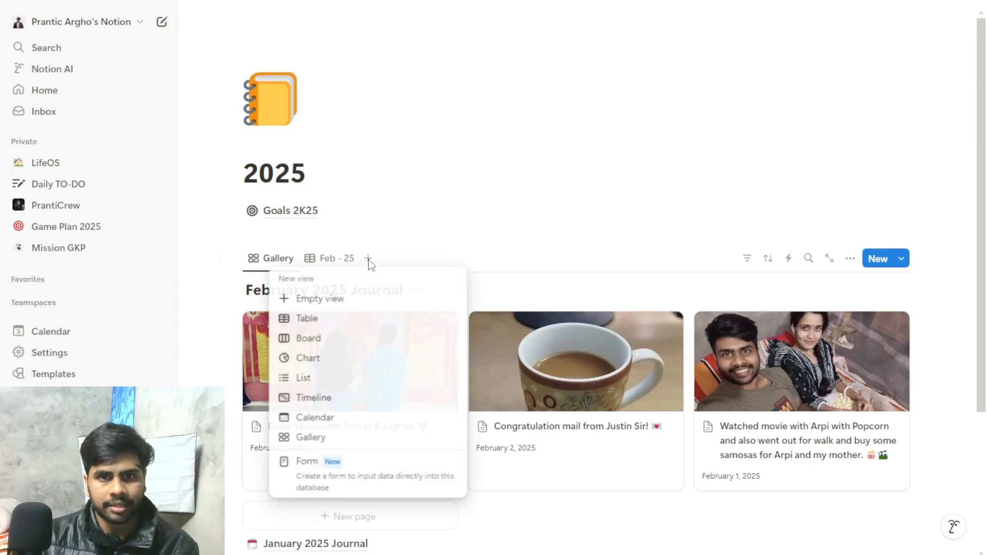
left_click(308, 358)
scroll(418, 339, "down", 1)
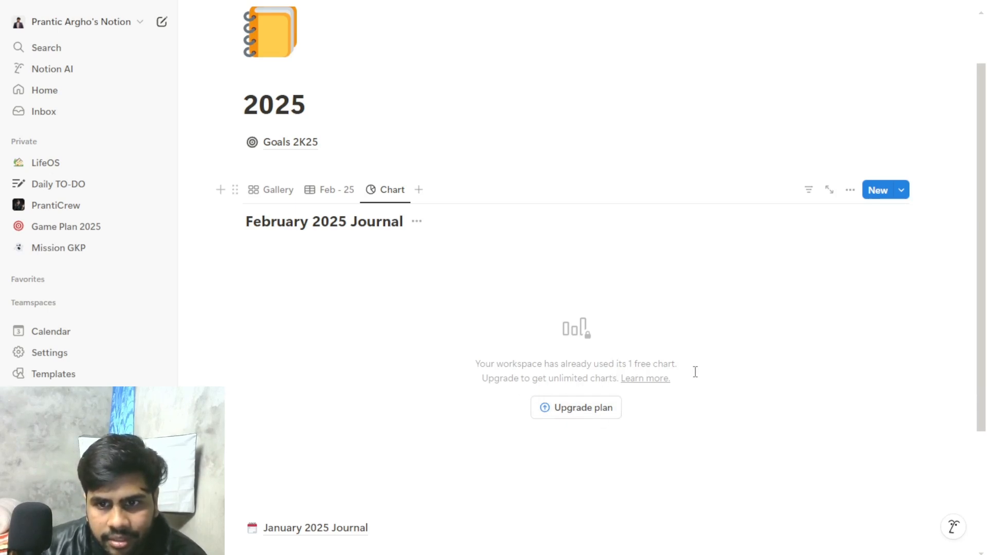
left_click(397, 192)
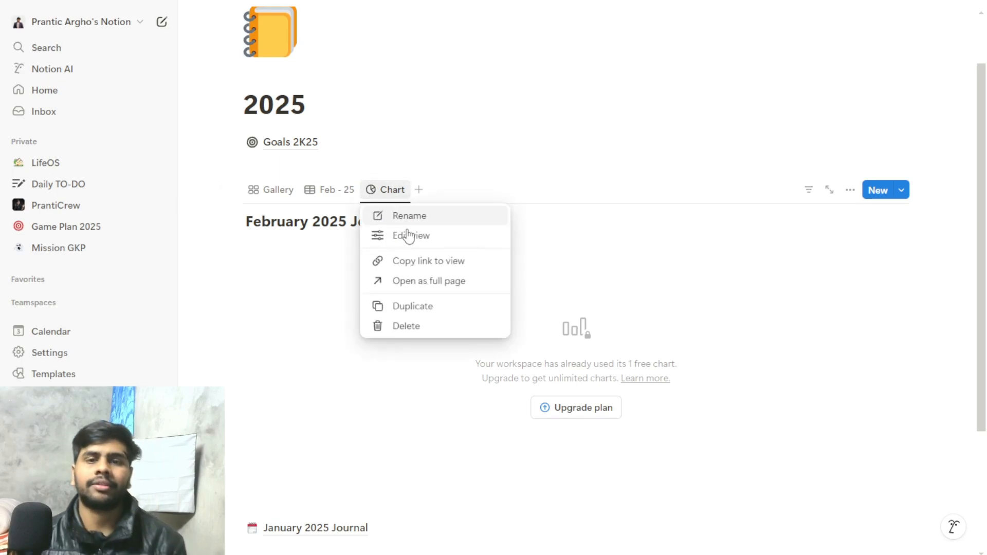
left_click(415, 327)
left_click(535, 276)
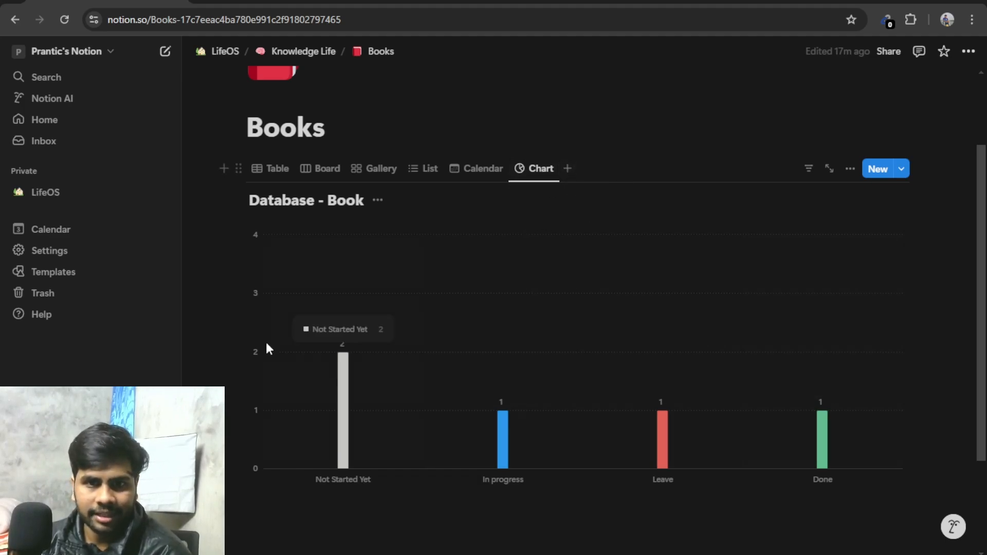
Step: Delete the Chart view from the book database on the Books page and confirm the deletion
left_click(532, 169)
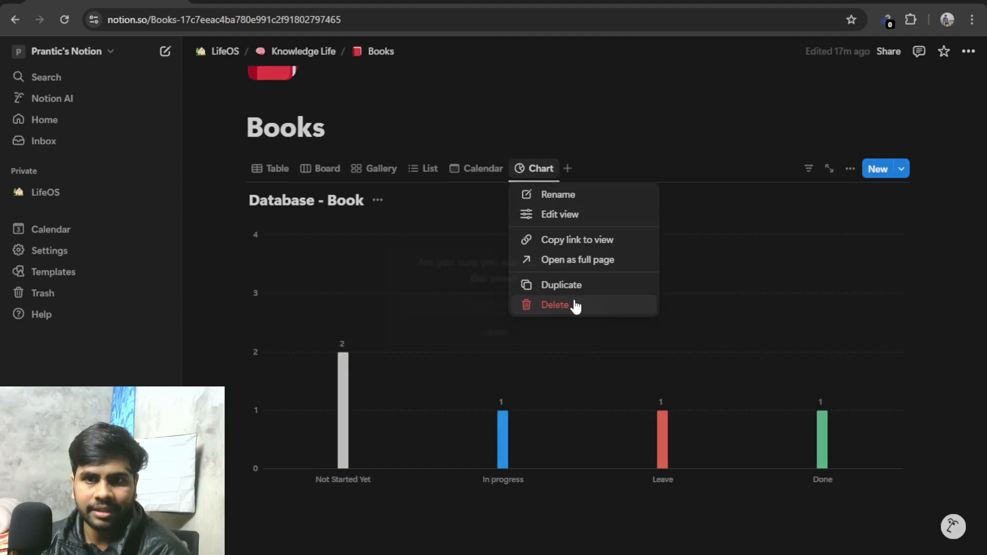
left_click(570, 305)
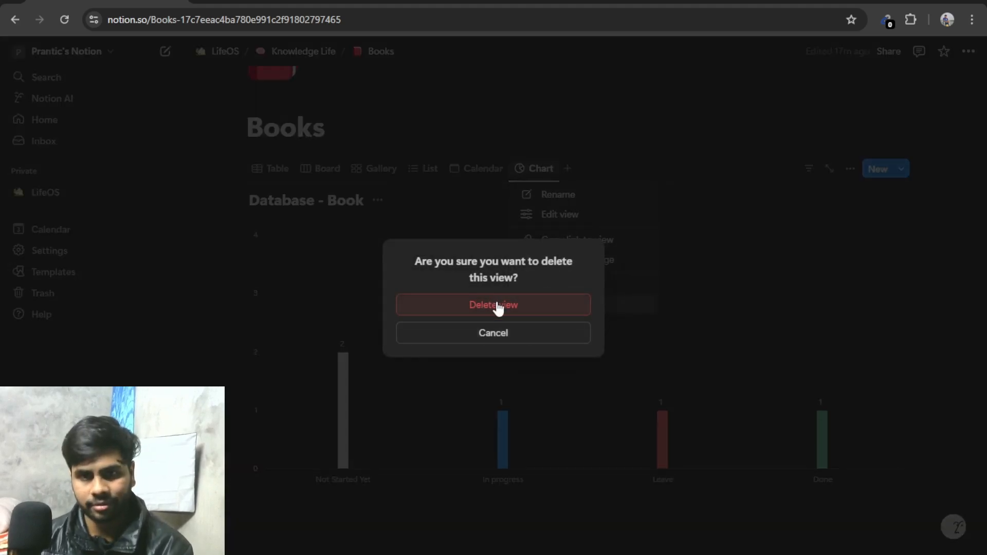
left_click(497, 307)
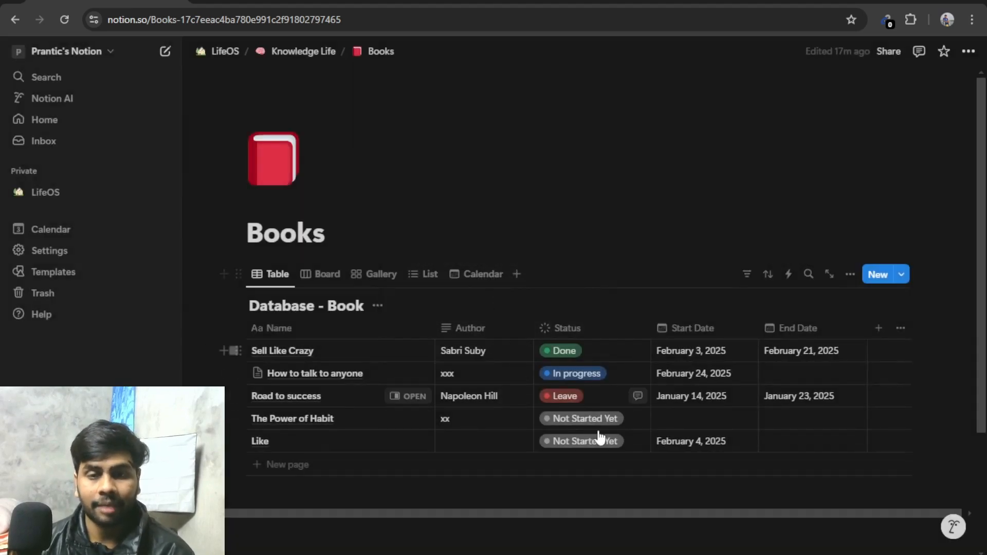